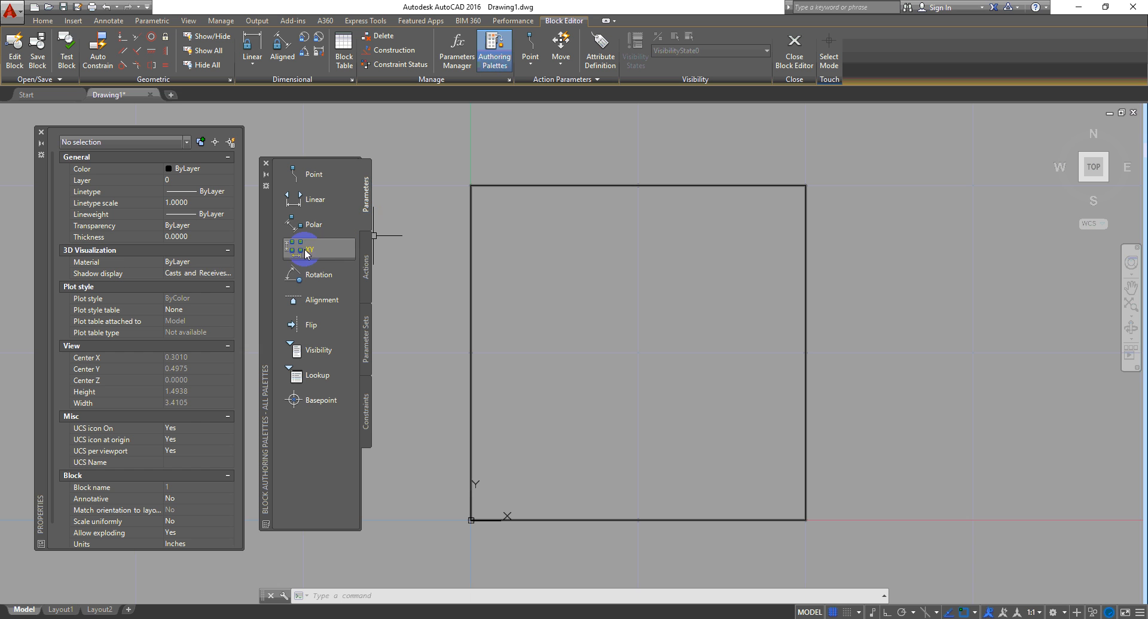
Step: Place an XY parameter on the square from its lower-left corner to its top-right corner
click(307, 248)
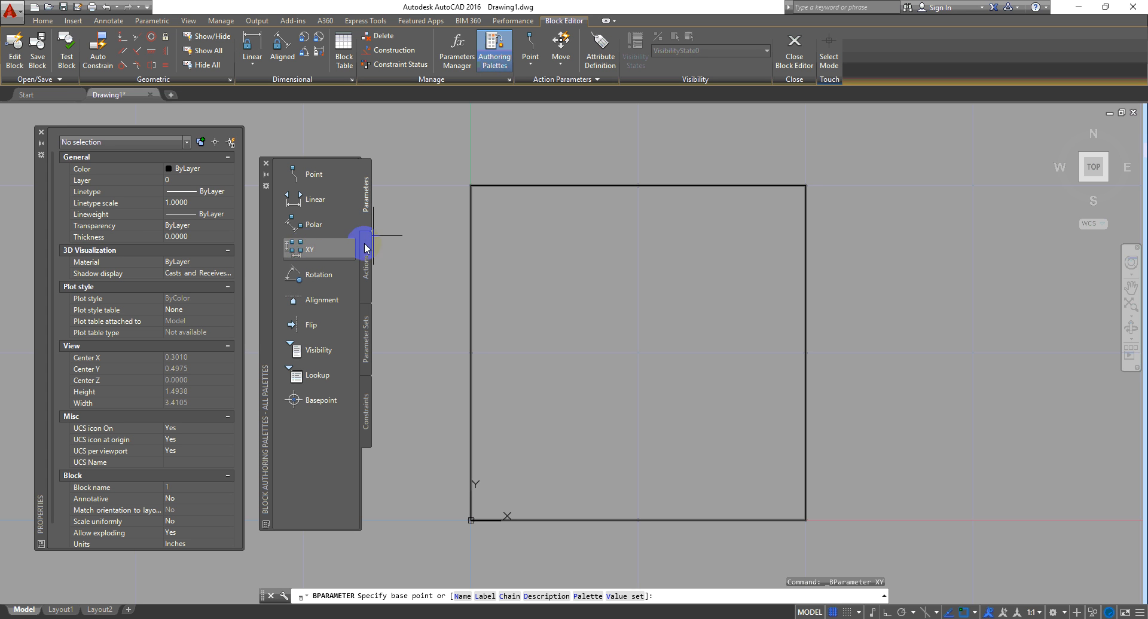
click(470, 520)
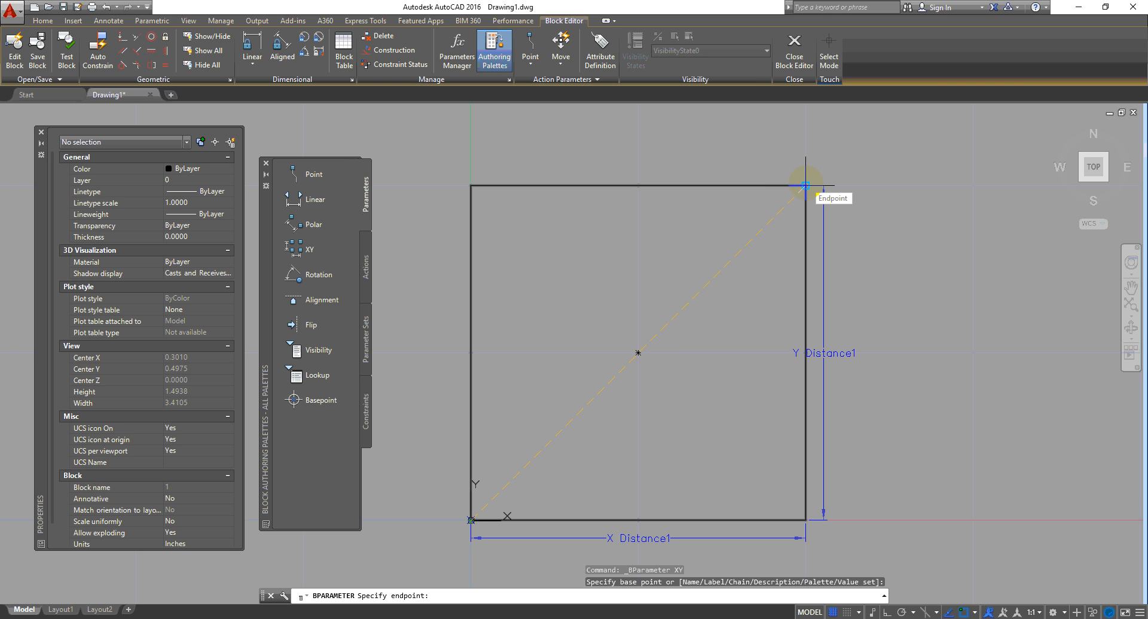
click(805, 187)
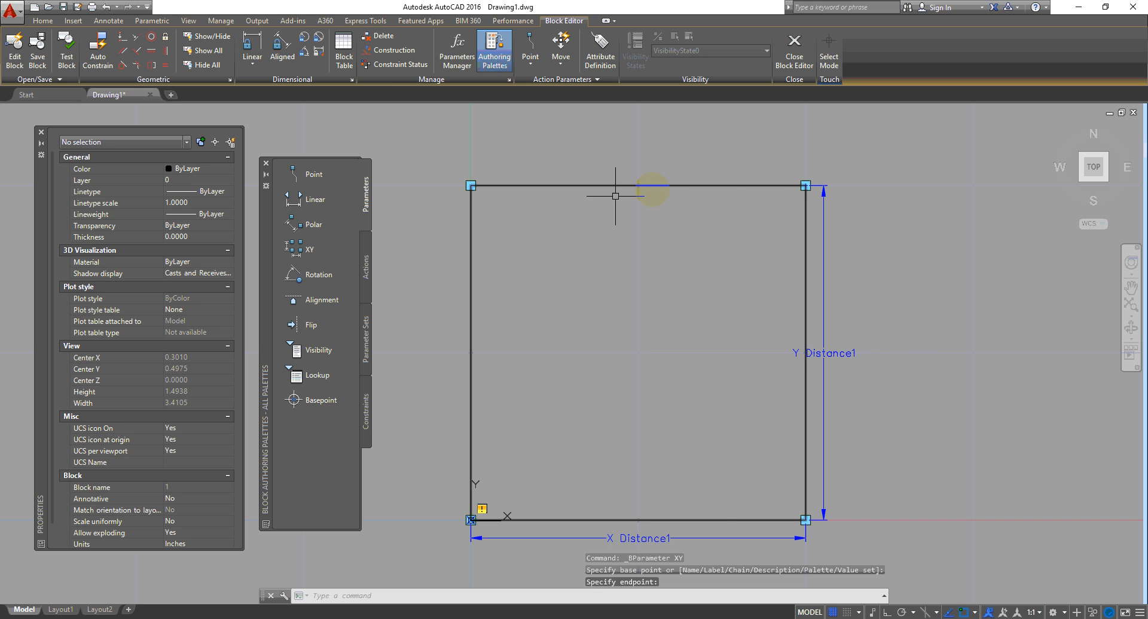
Step: Check the XY parameter's grip display options, then show the Actions list in the authoring palettes
middle_drag(871, 353, 875, 329)
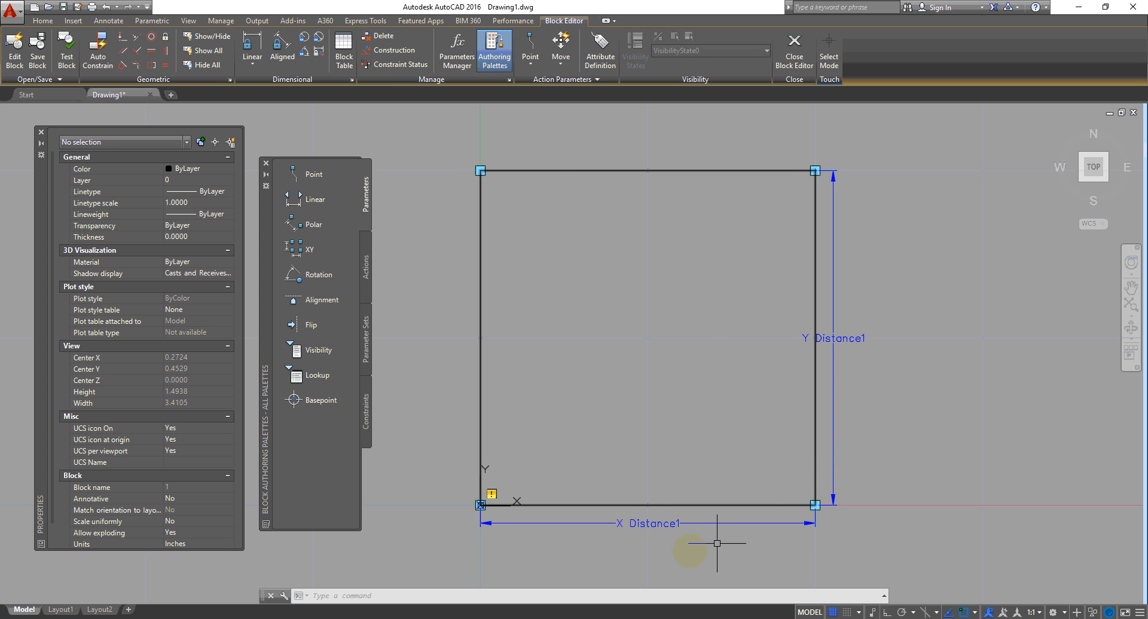
click(834, 332)
right_click(872, 211)
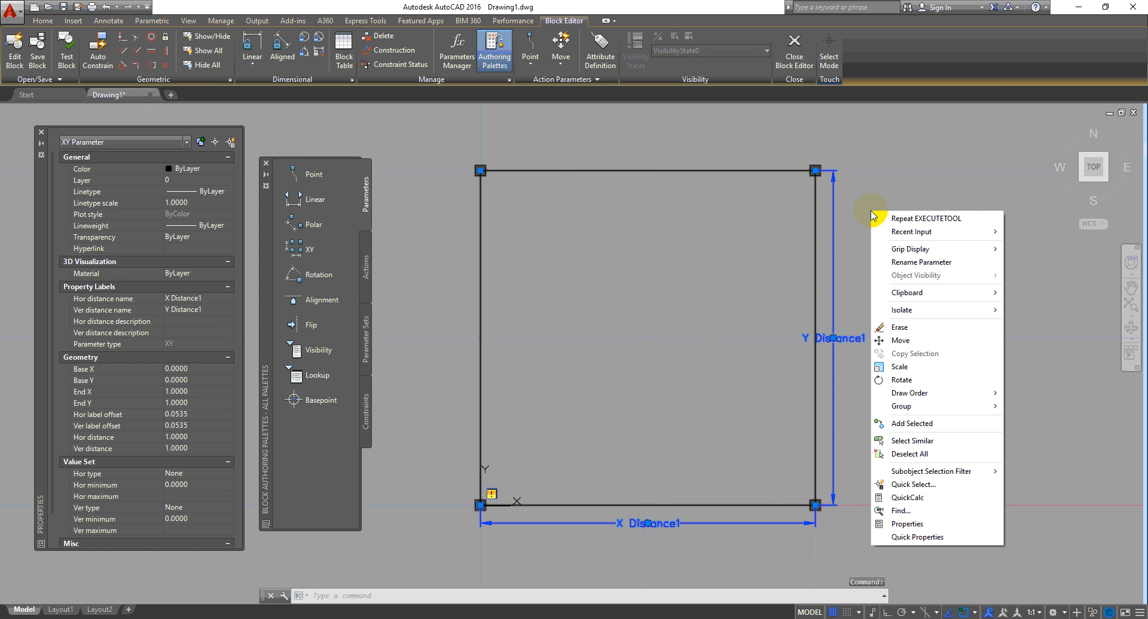
mouse_move(940, 247)
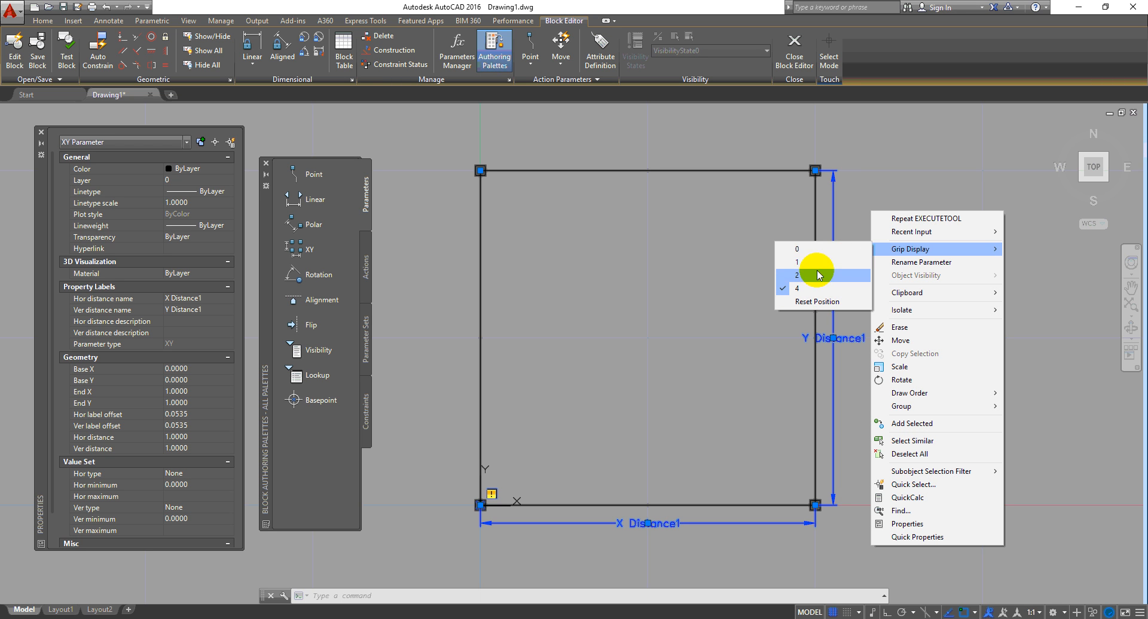
click(946, 159)
click(929, 200)
click(910, 389)
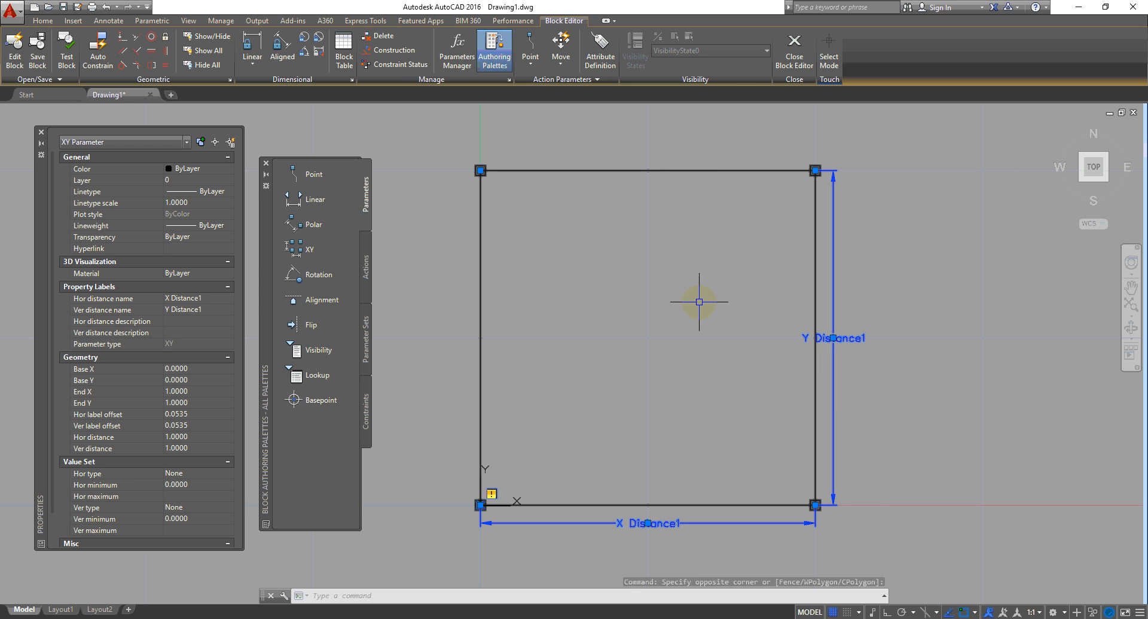
click(364, 257)
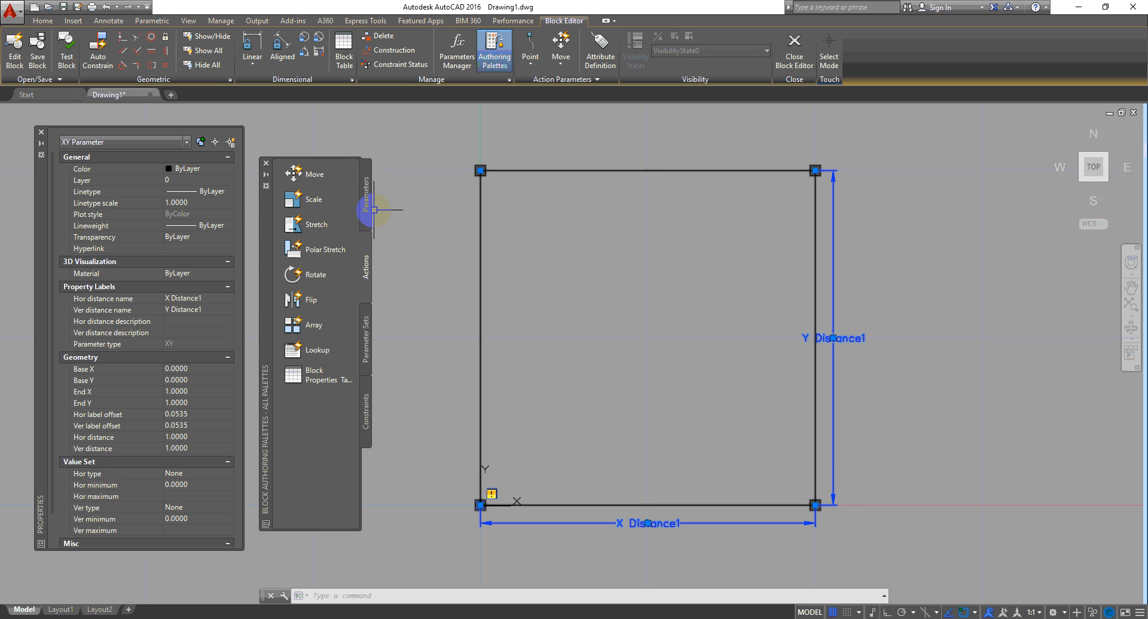
Step: Add a Move action on the XY parameter's bottom-right point acting on the square, then close the Block Editor
click(315, 175)
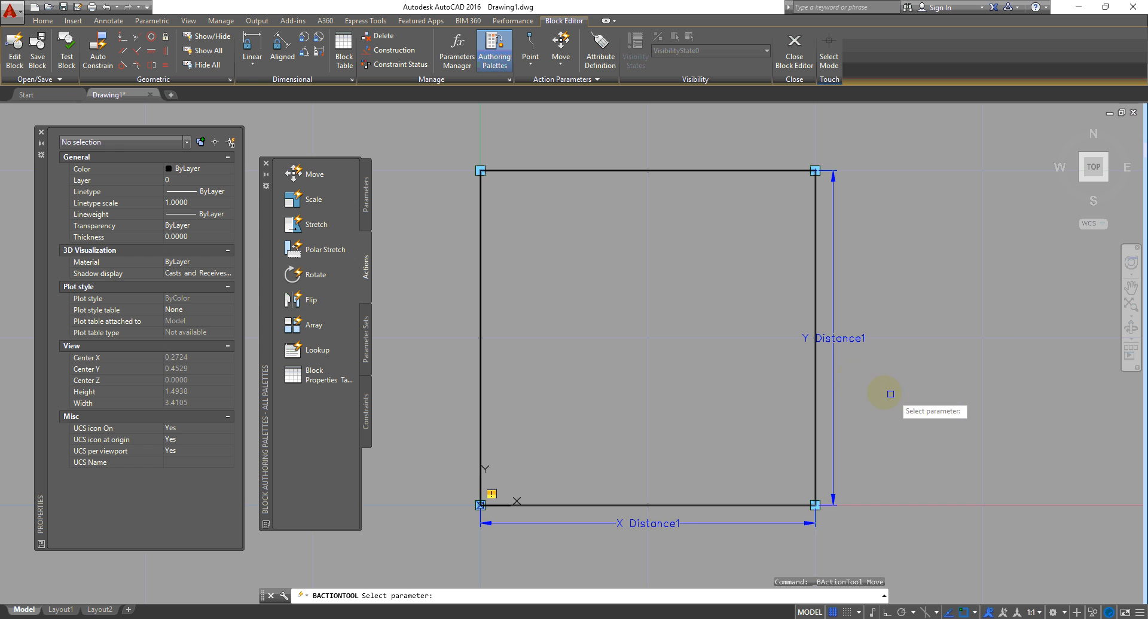
click(835, 366)
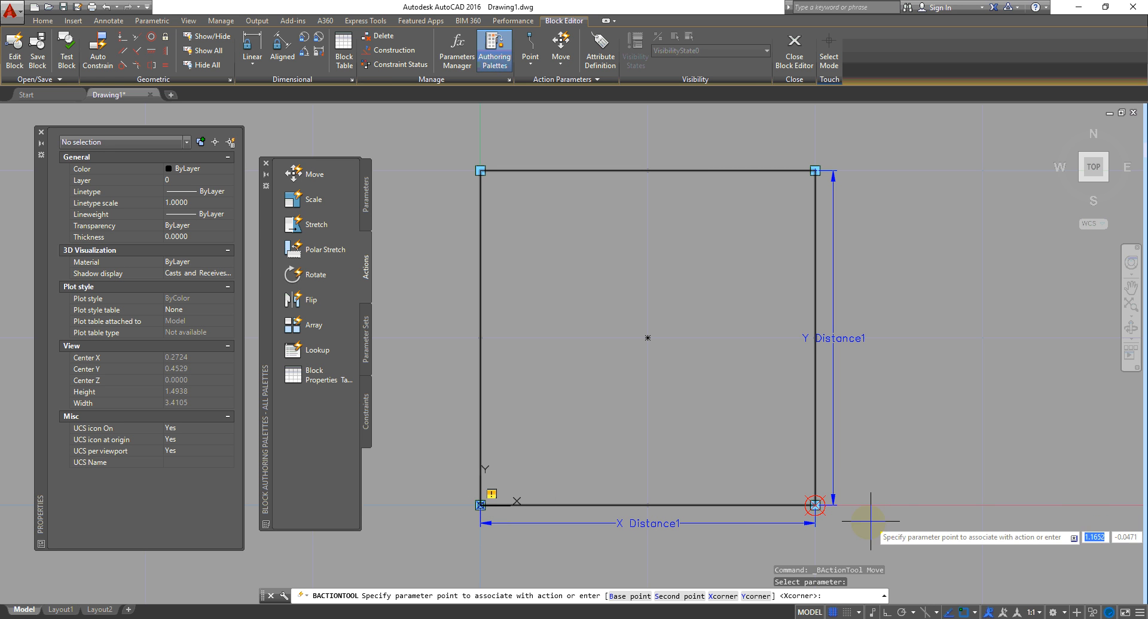
click(851, 515)
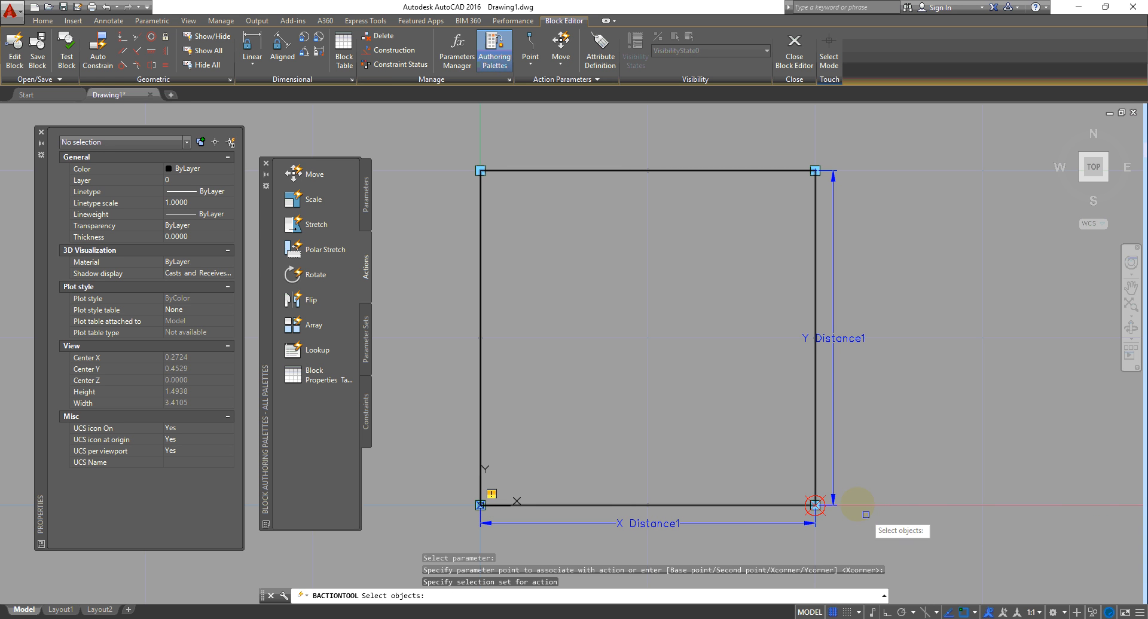
click(823, 404)
click(789, 428)
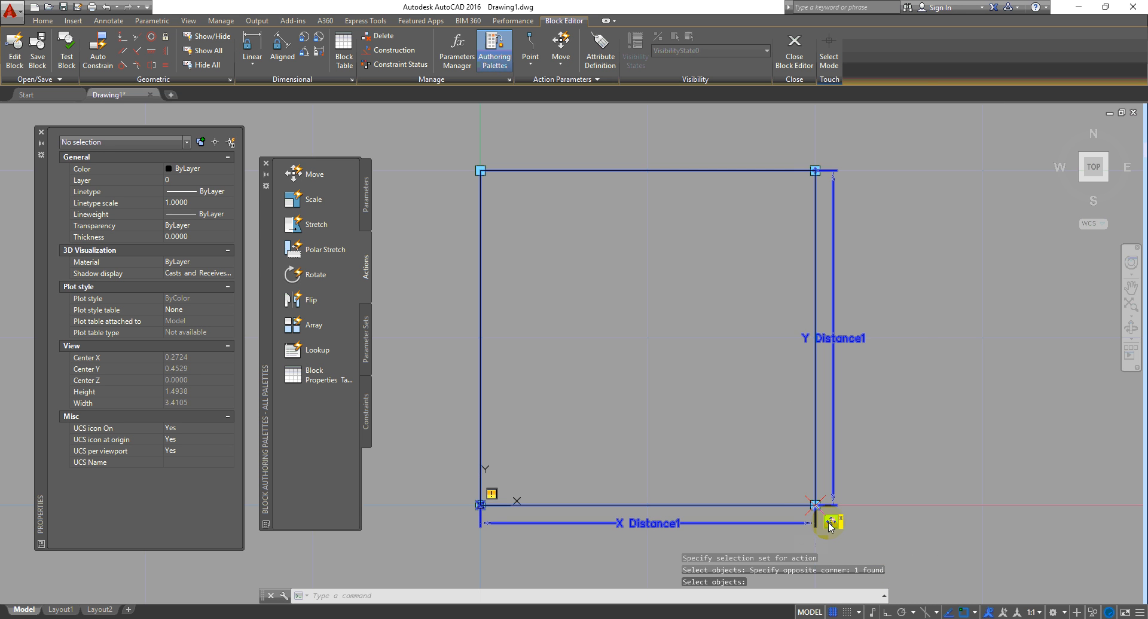
click(807, 66)
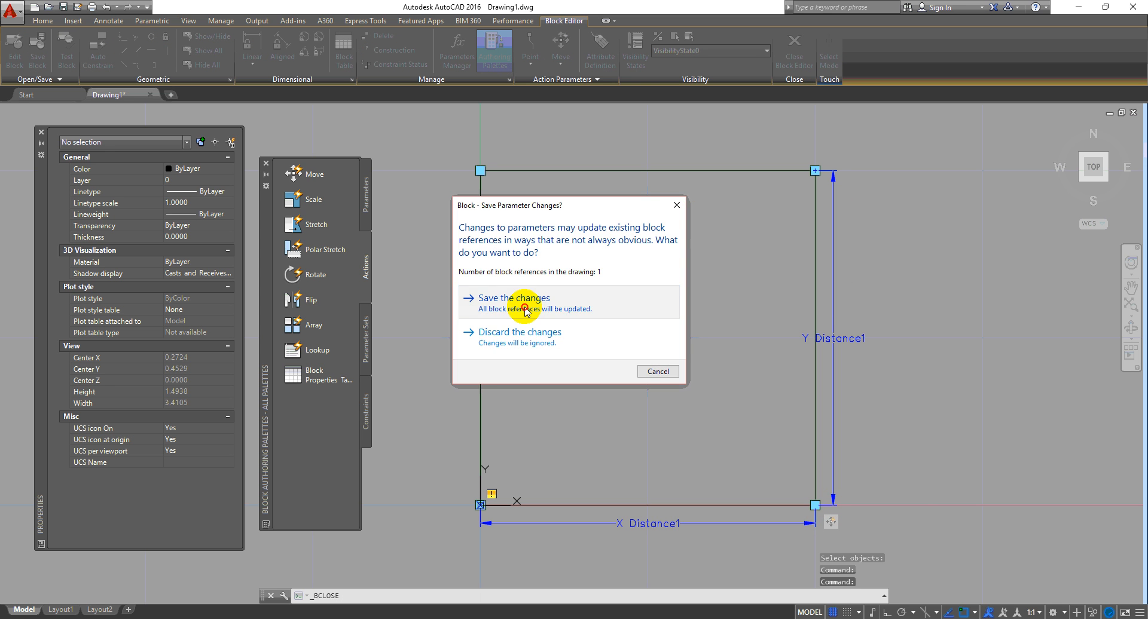
Step: Save the block changes and test the square's corner grip by dragging it up and right
click(526, 307)
click(616, 291)
click(492, 397)
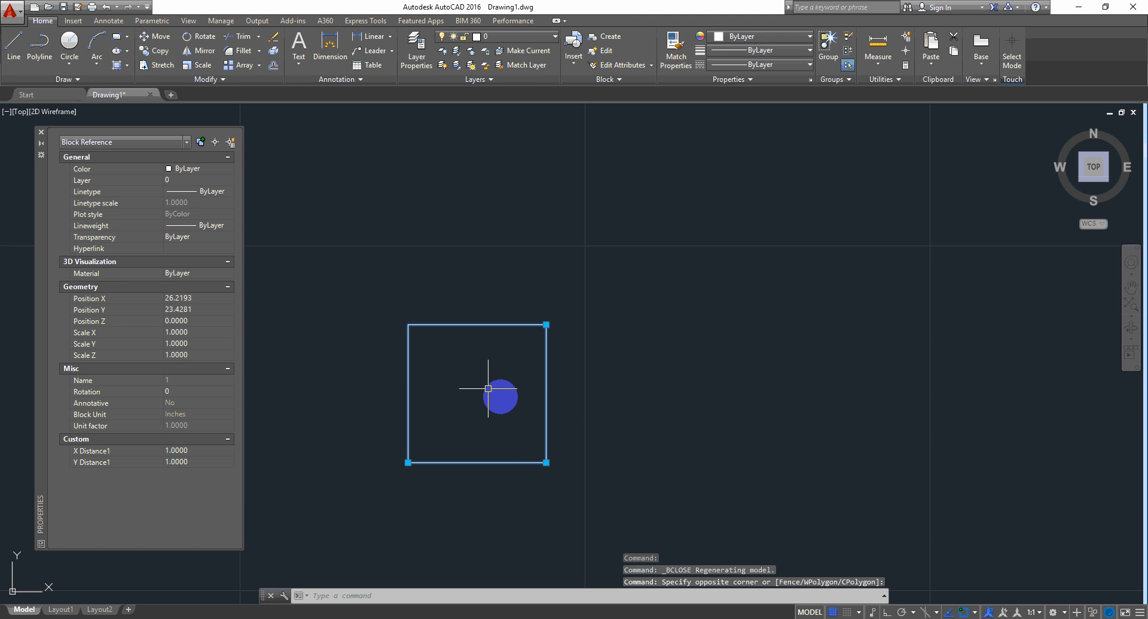
click(546, 462)
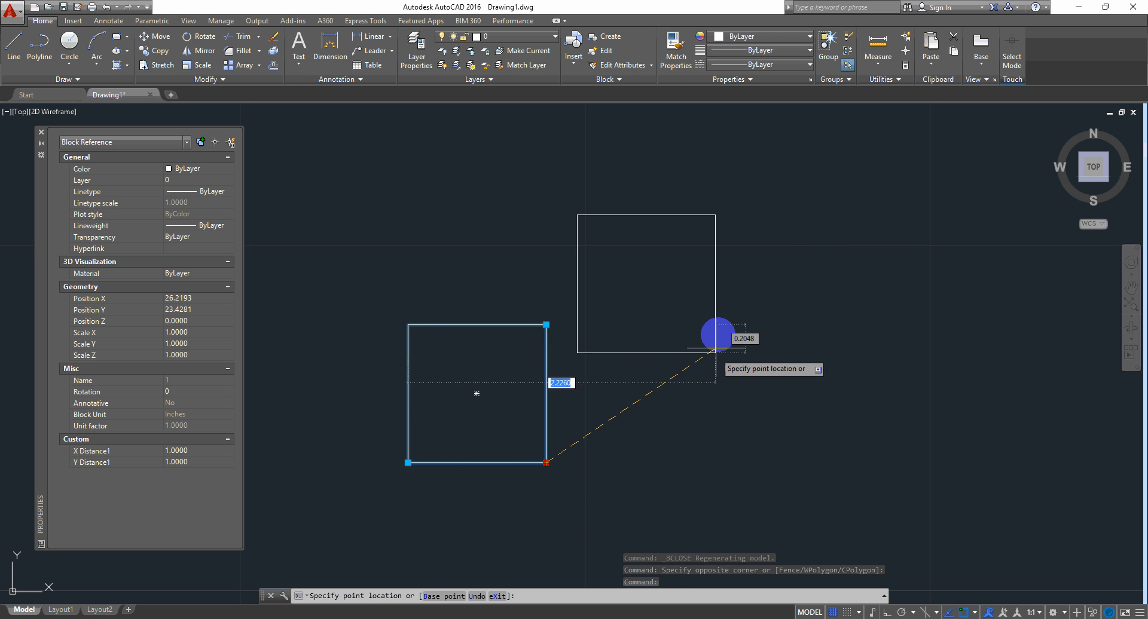
click(678, 388)
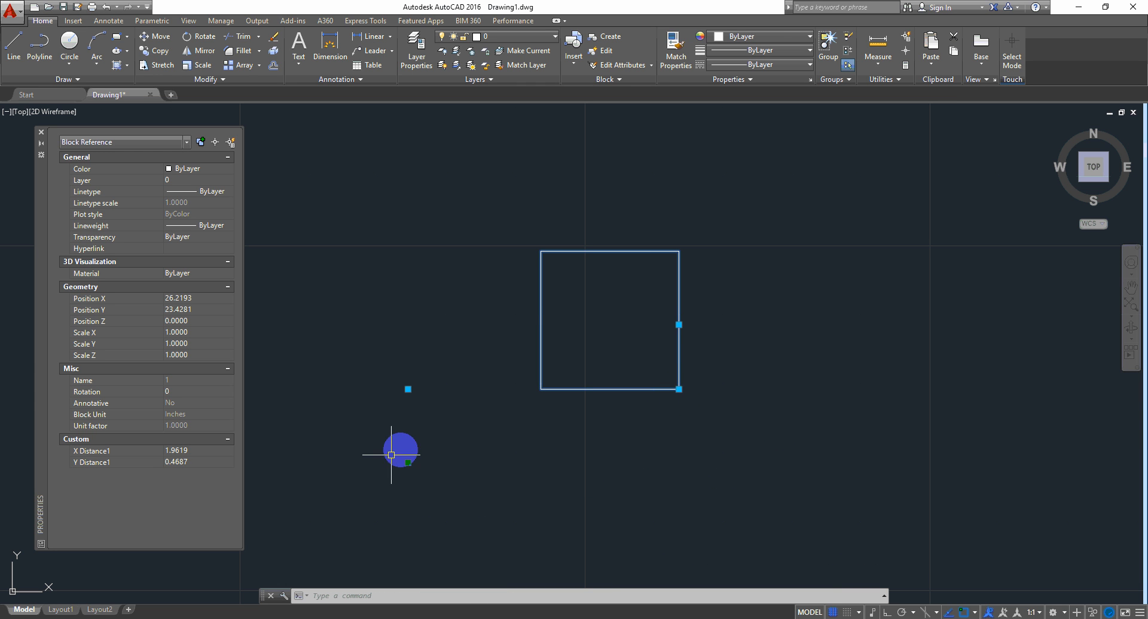
Step: Reset the block to its default size, retry the bottom-right grip, and cancel
right_click(537, 254)
click(605, 288)
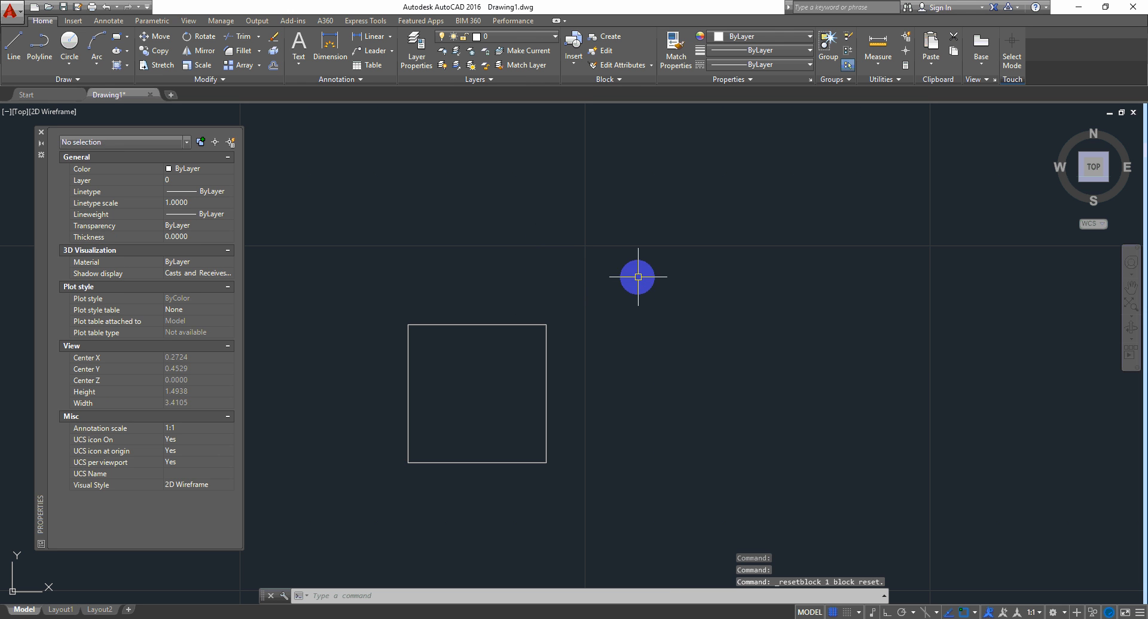
click(531, 391)
click(546, 462)
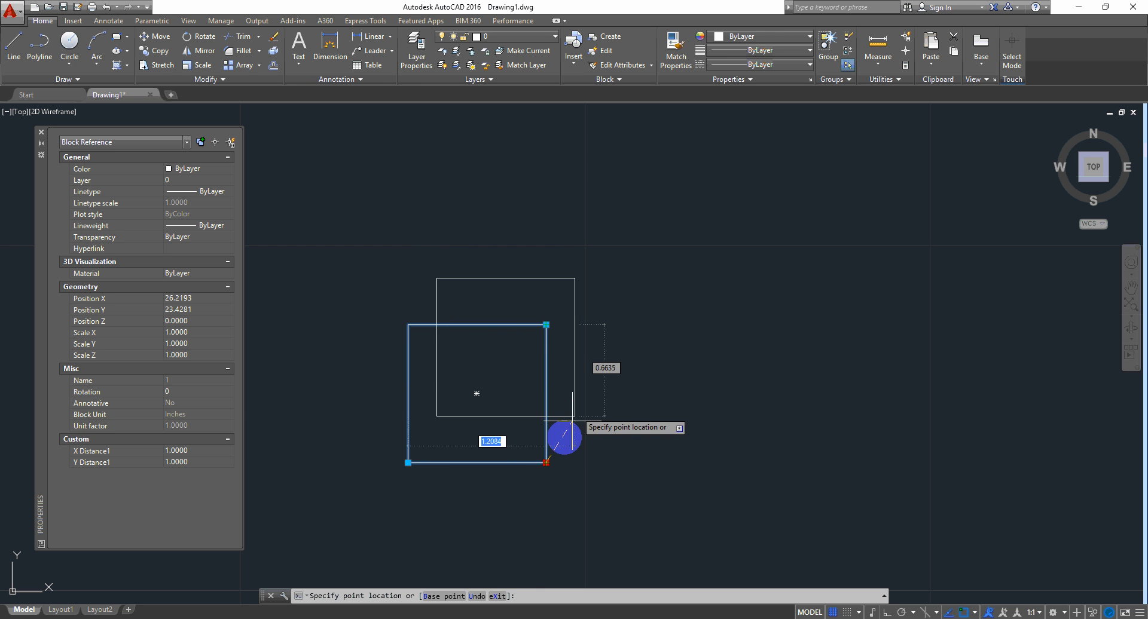
key(Escape)
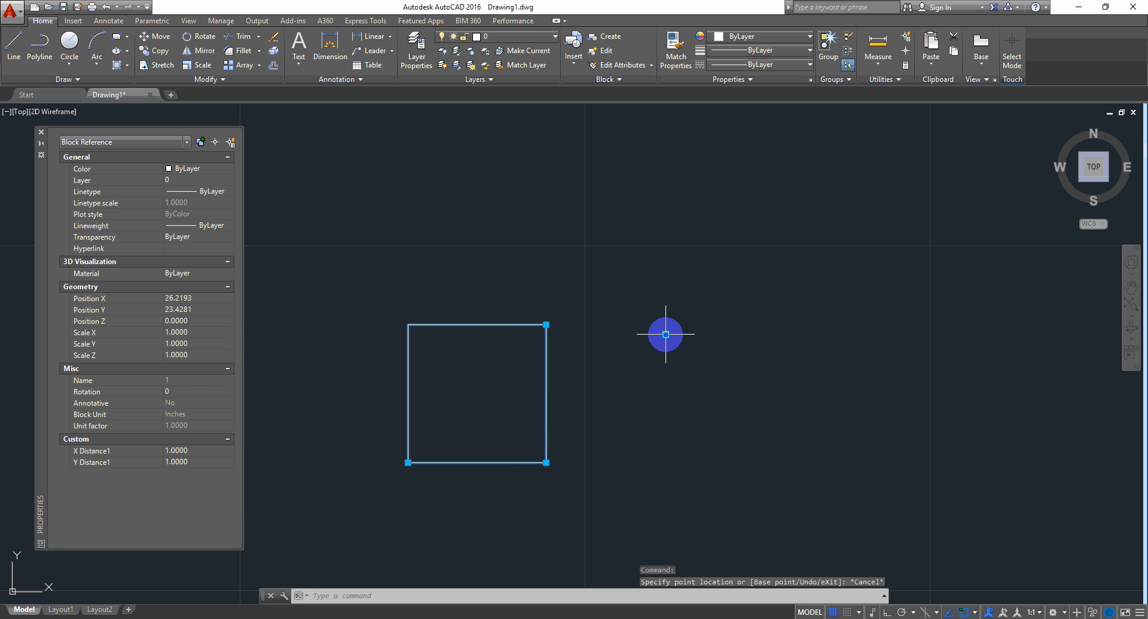
right_click(664, 338)
Step: In the Block Editor, add a second Move action on the XY parameter's top-right point and save
click(708, 308)
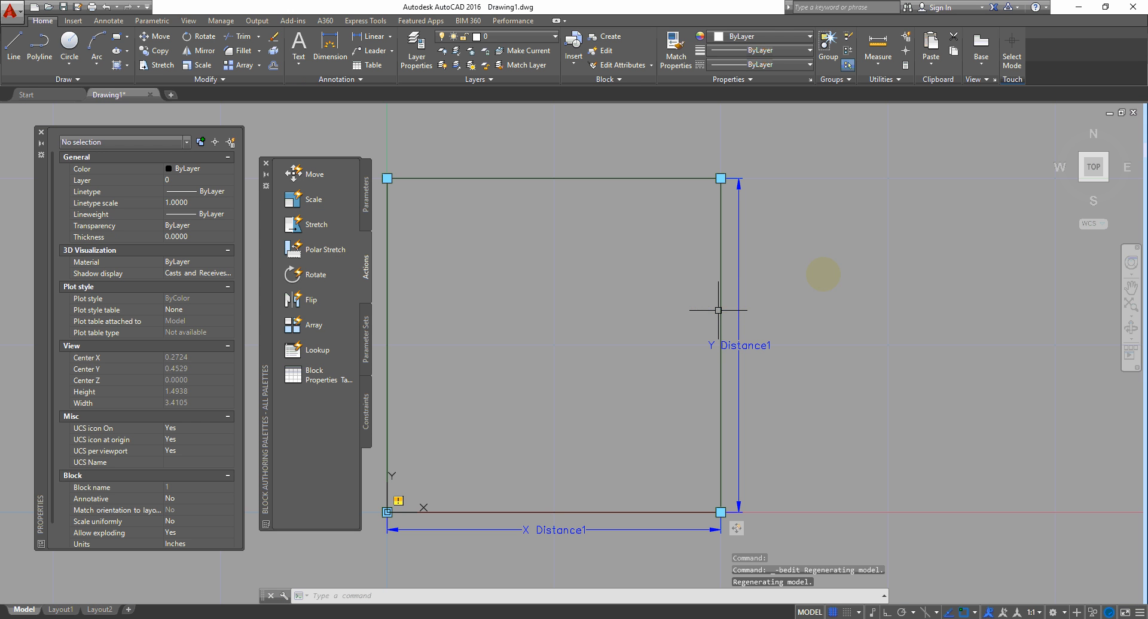
click(307, 175)
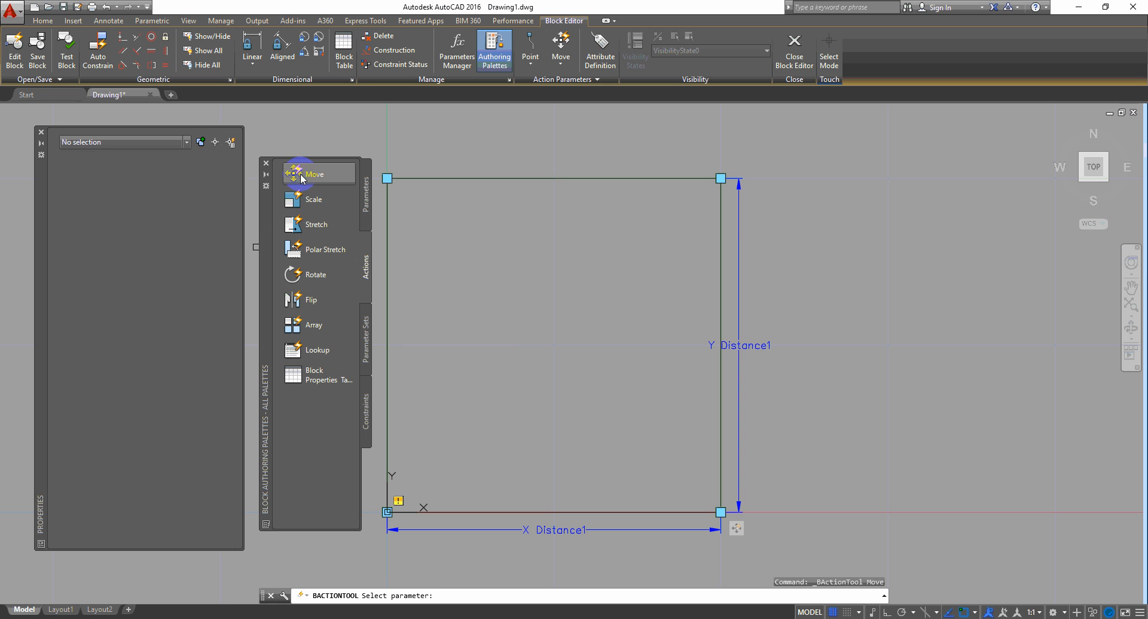
click(739, 206)
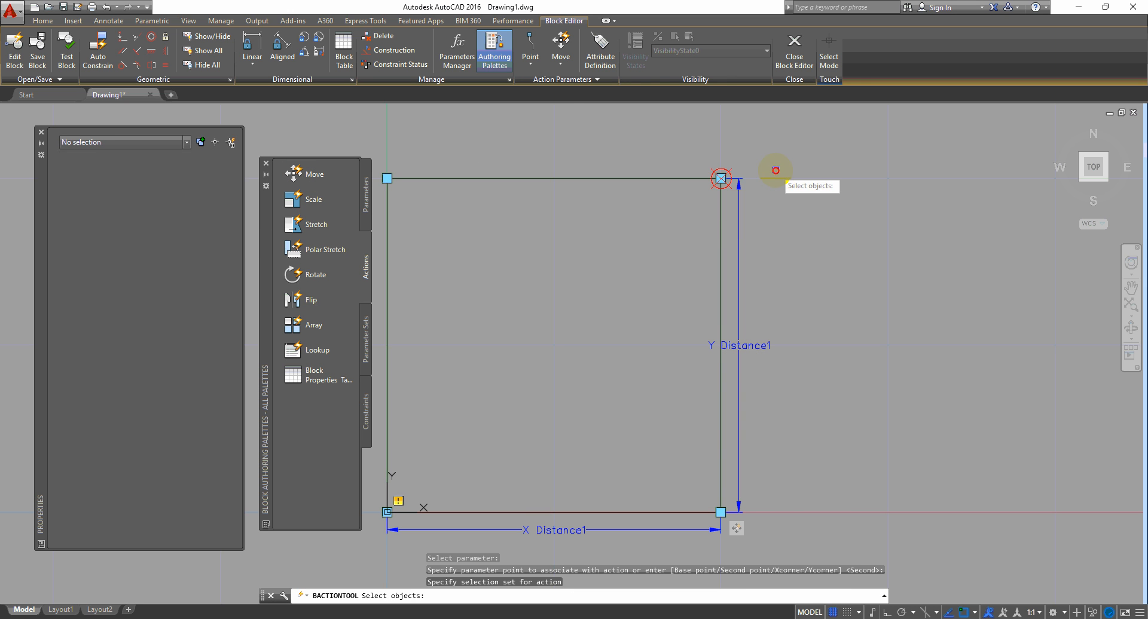
click(675, 153)
click(727, 213)
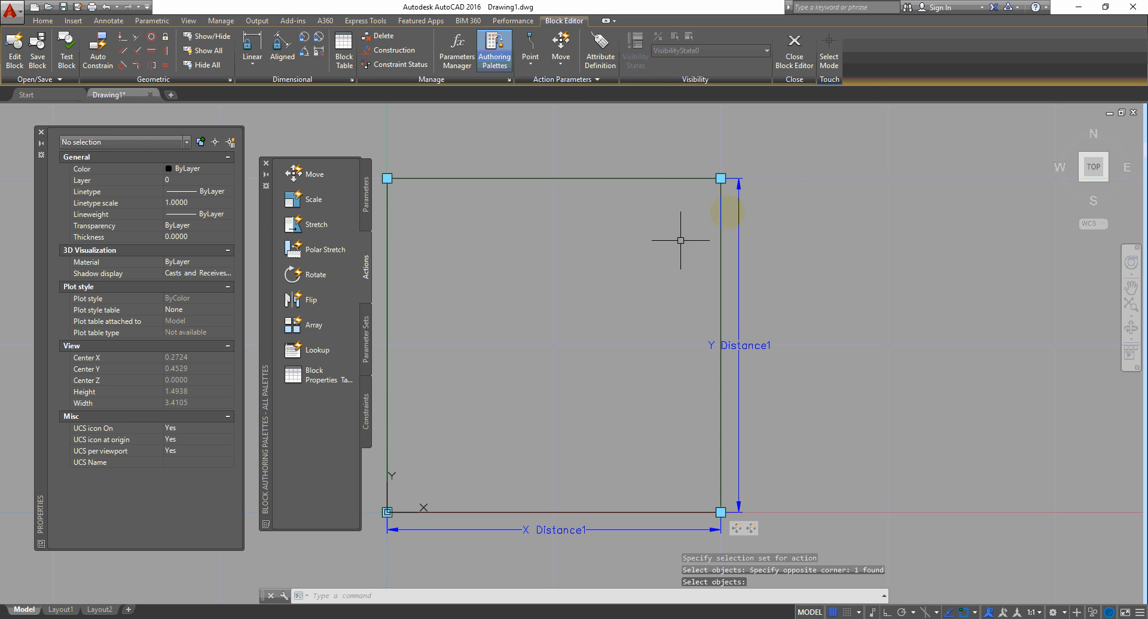
click(794, 51)
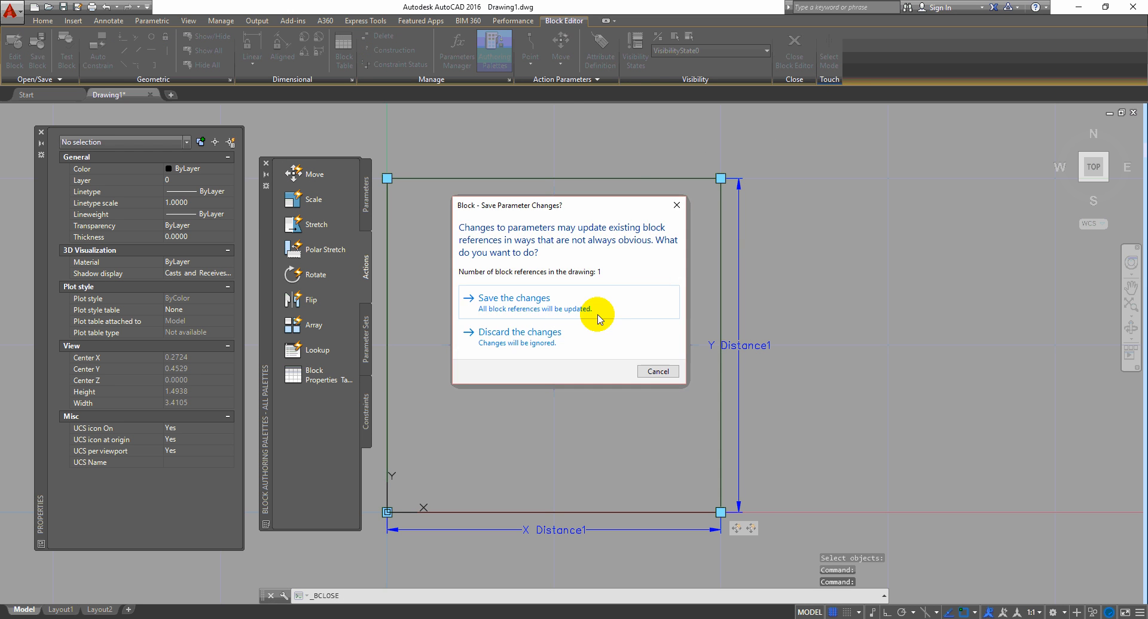
click(531, 300)
Step: Select the square block and grab its top-right grip to test it
click(497, 409)
click(472, 275)
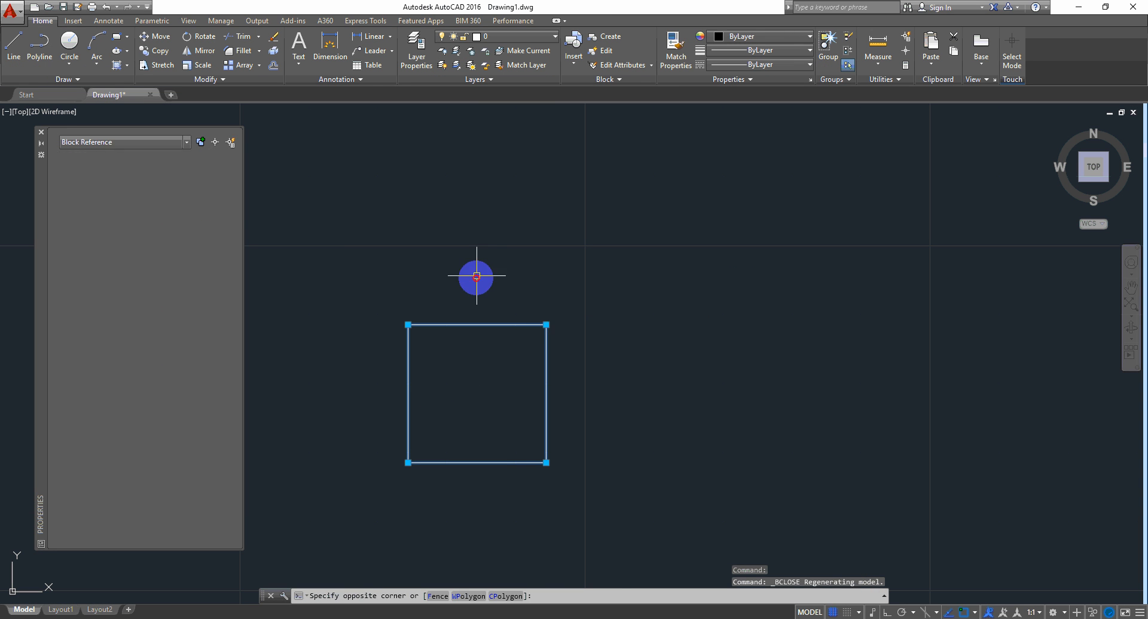
click(546, 325)
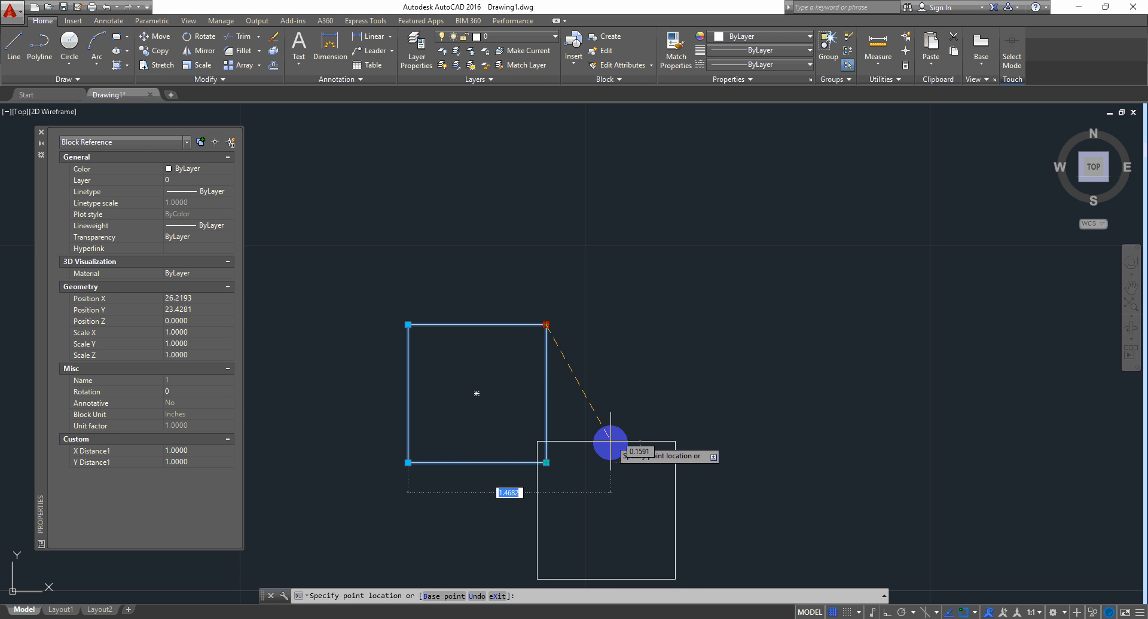
Step: Cancel the grip edit, recentre the view, and crossing-select the 1.0000 by 1.0000 square block
key(Escape)
middle_drag(667, 363, 848, 324)
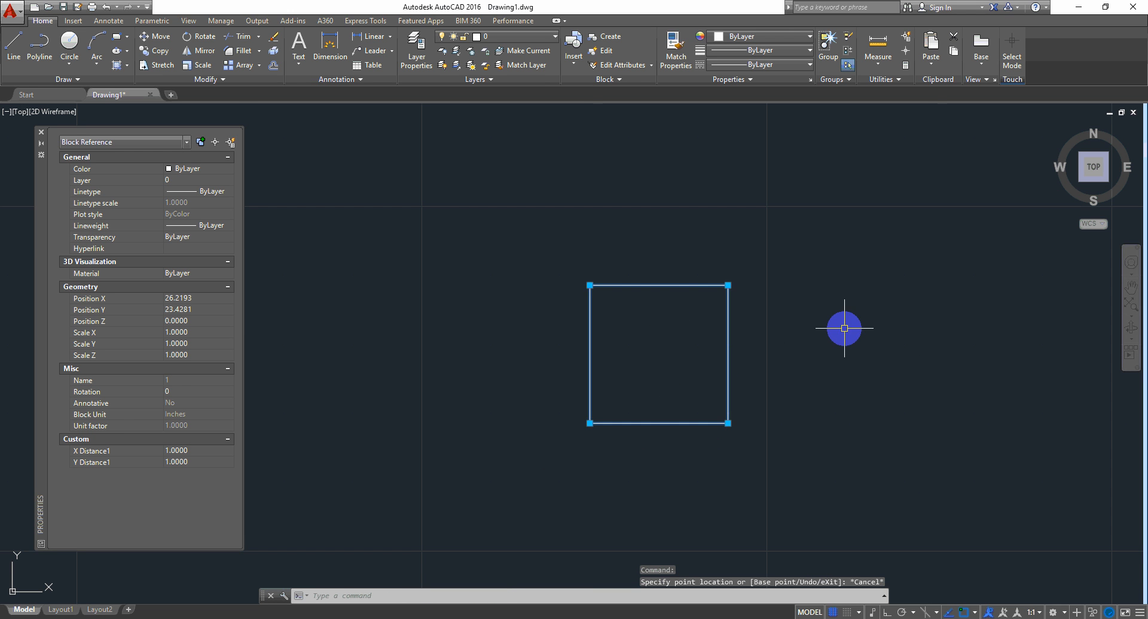
key(Escape)
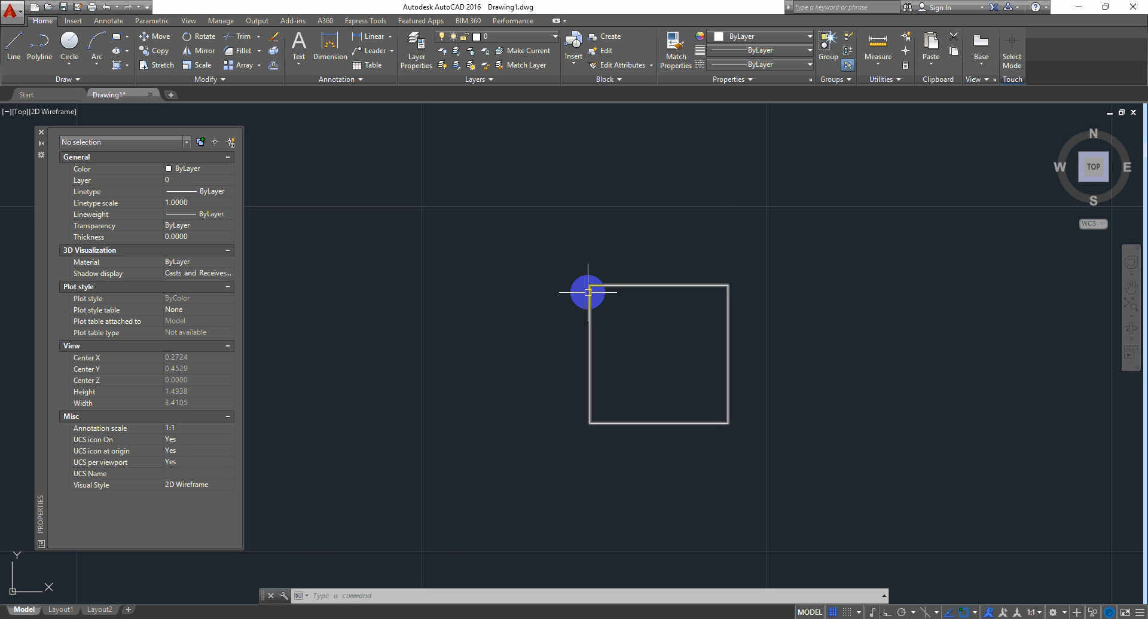
click(750, 341)
click(626, 369)
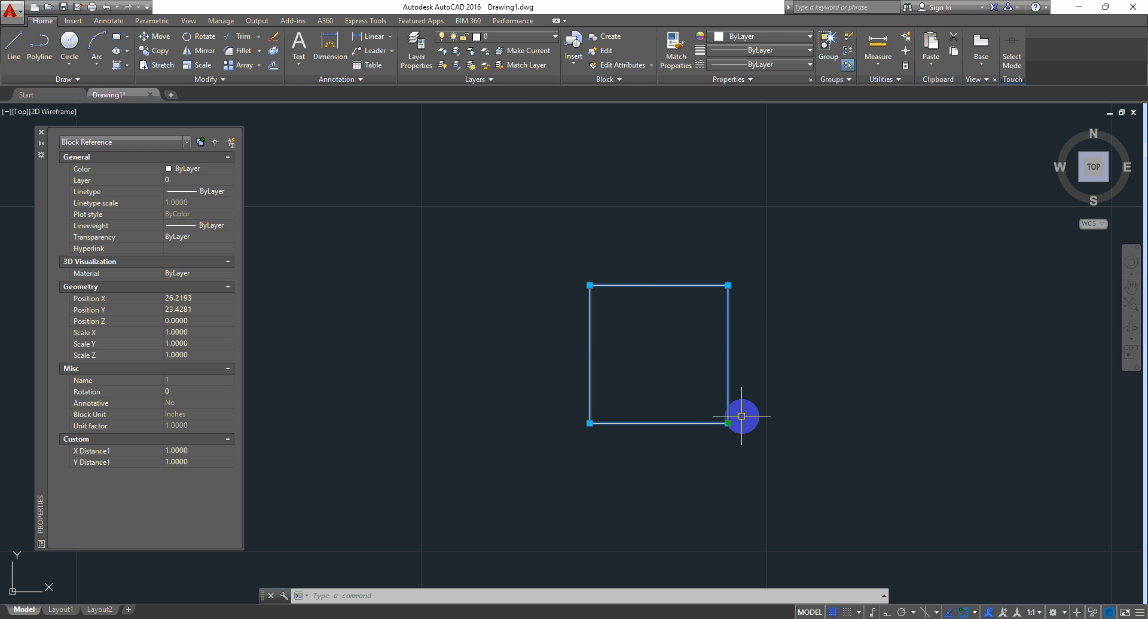
Step: Try the block's top-right and bottom-right corner grips several times, cancelling each attempt
click(728, 285)
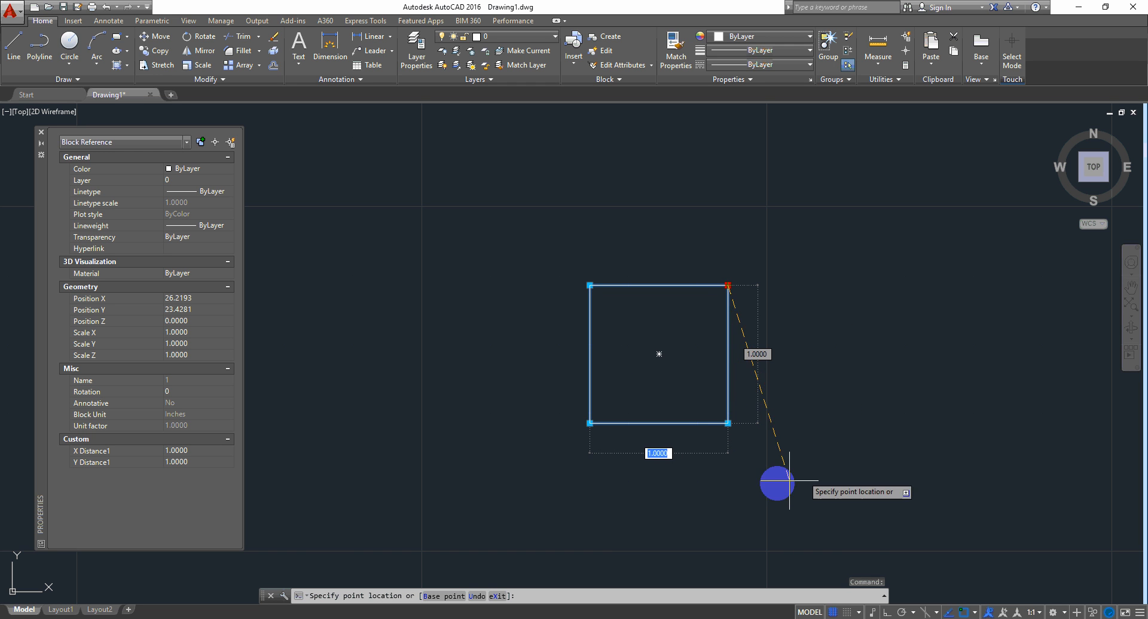
key(Escape)
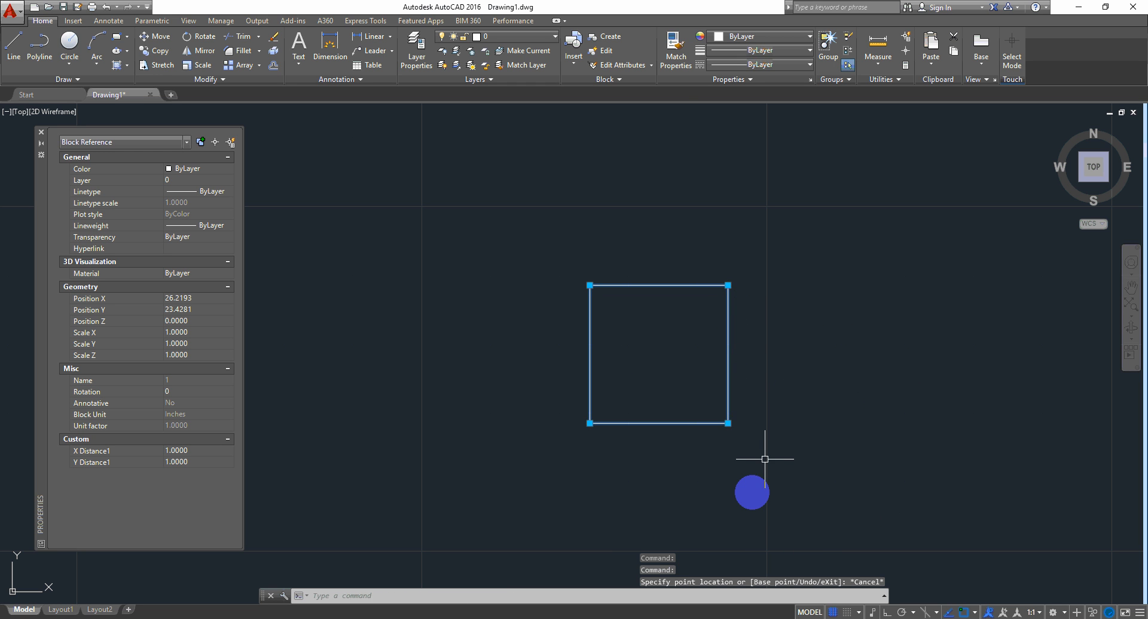
click(728, 423)
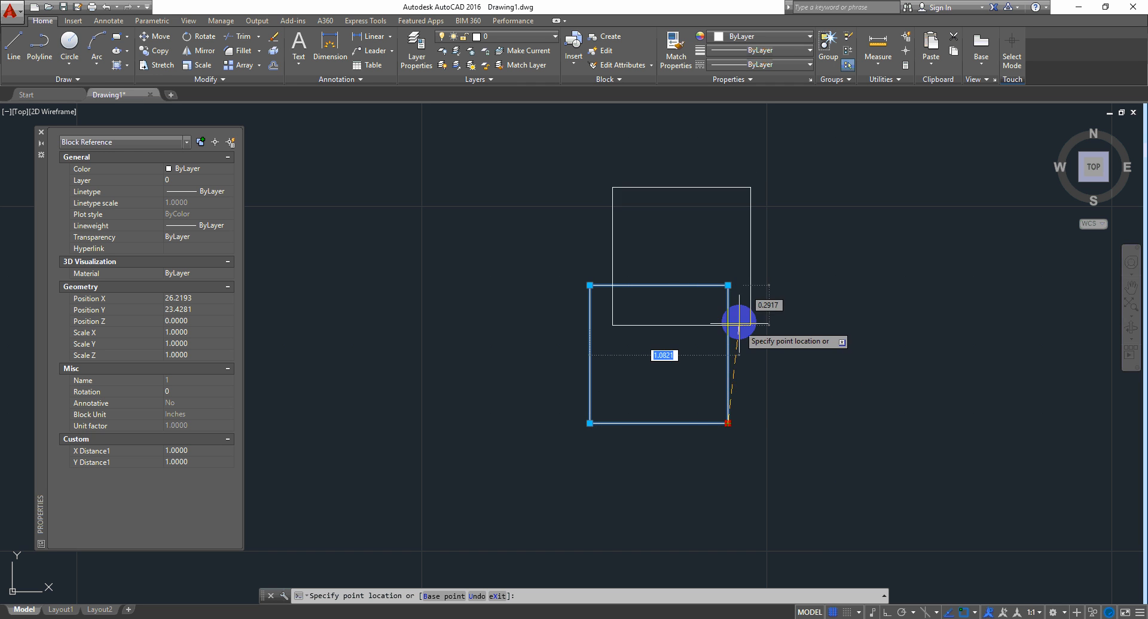
click(728, 285)
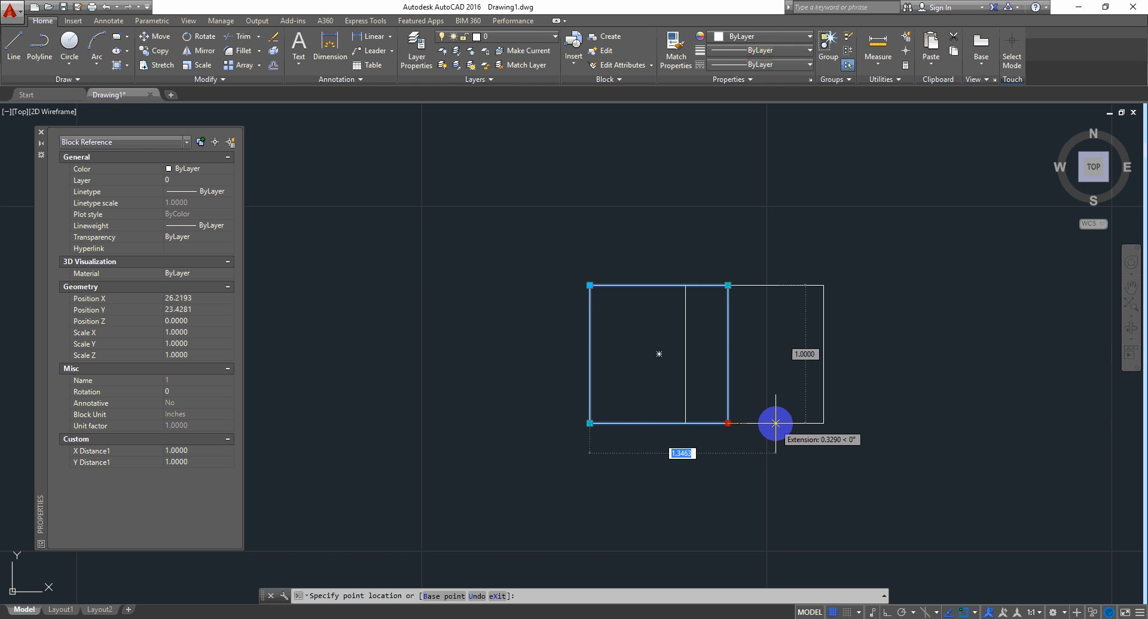
key(Escape)
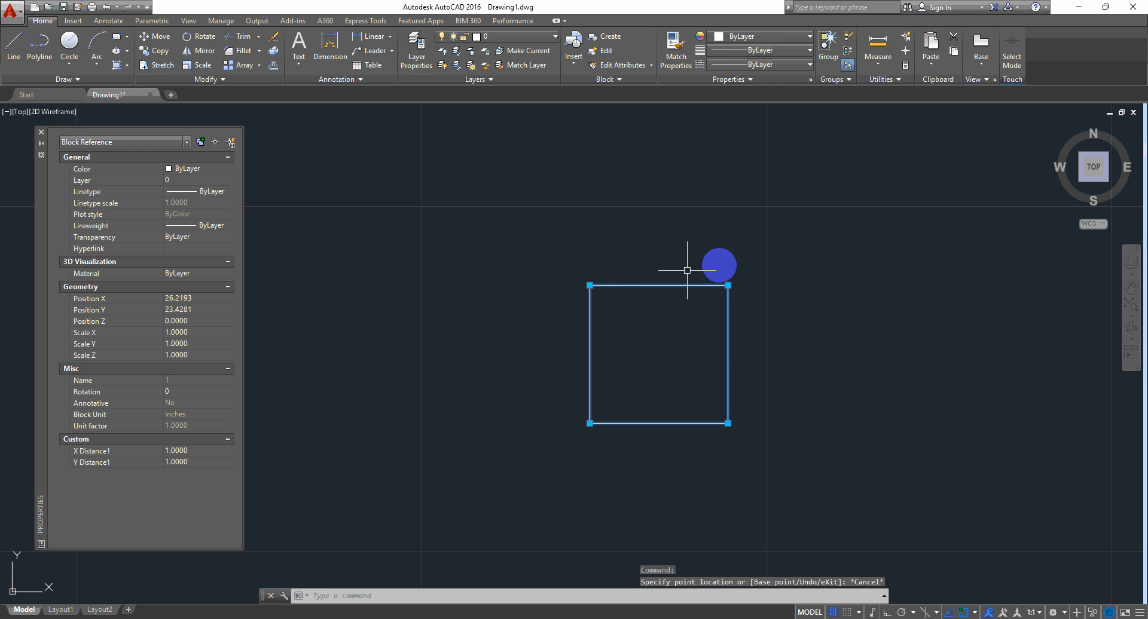
click(728, 423)
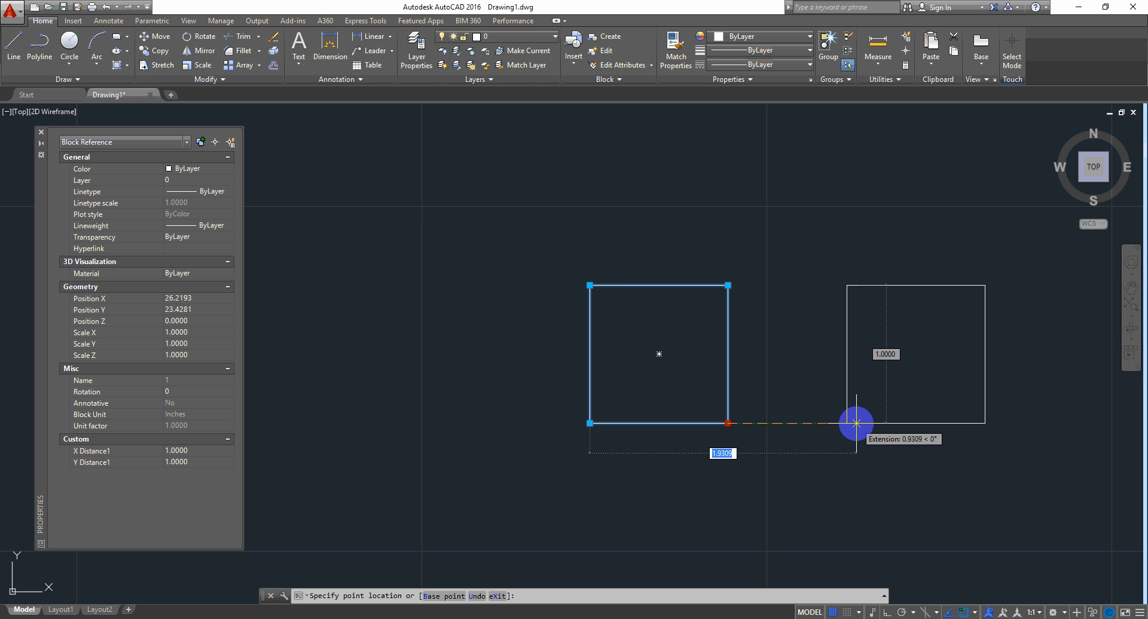
key(Escape)
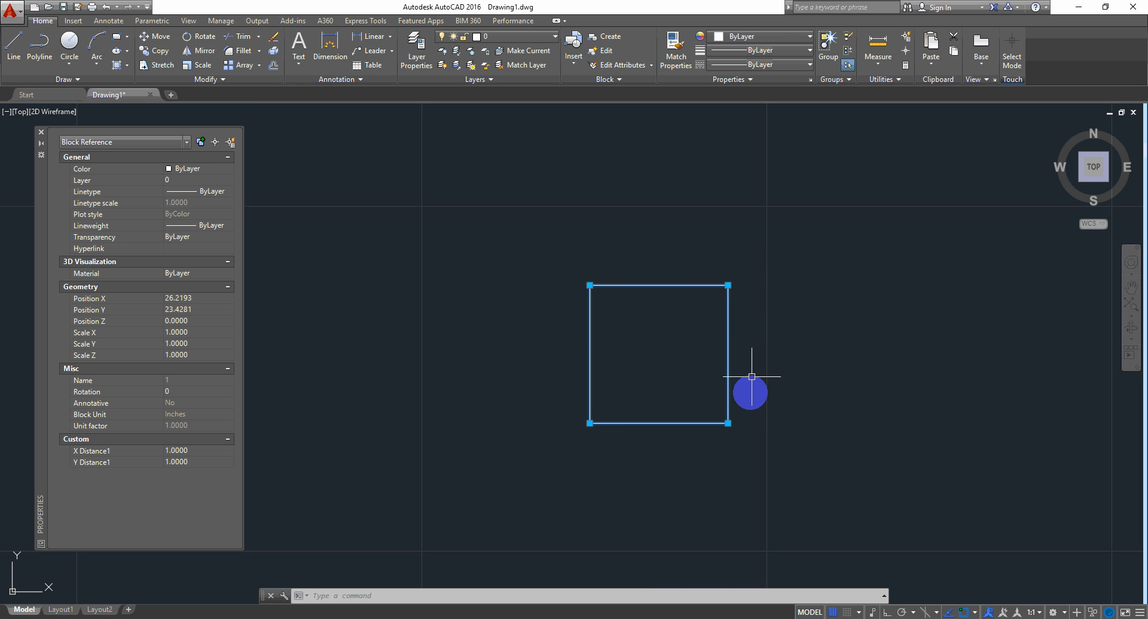
click(728, 424)
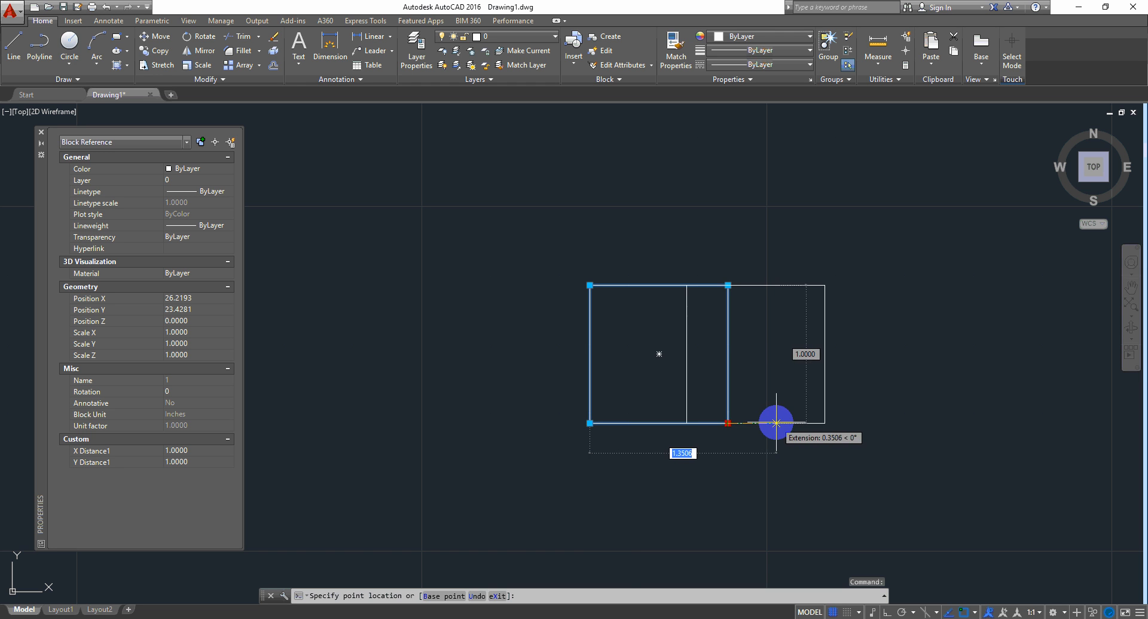
key(Escape)
Step: Drag the bottom-right grip right, shifting the square so X Distance1 becomes 1.7014
click(728, 424)
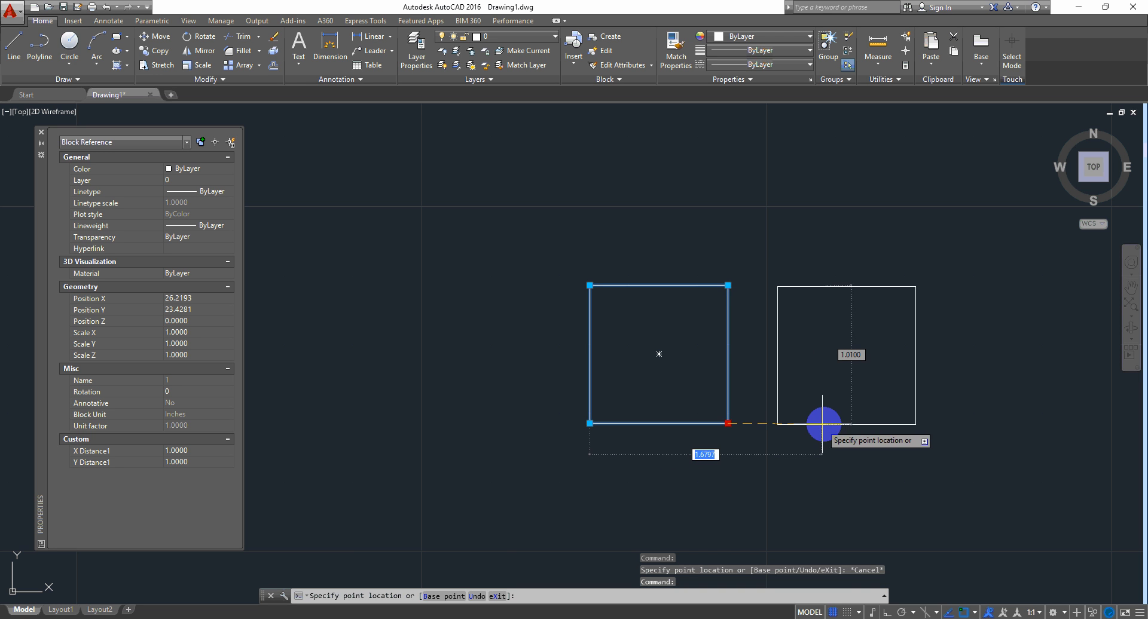
click(824, 424)
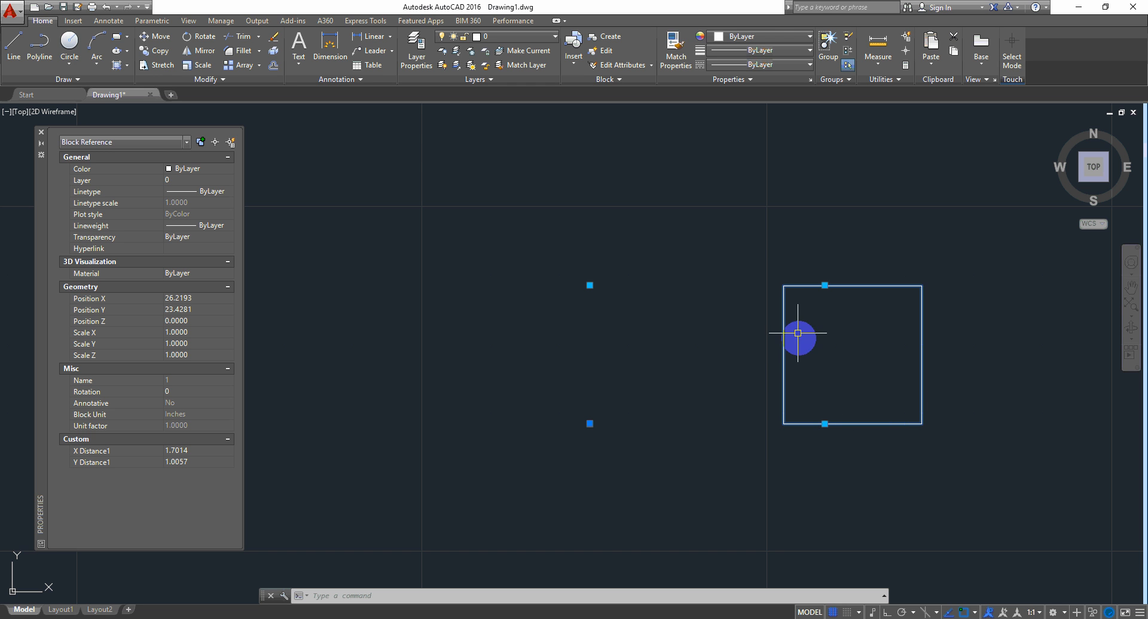
right_click(751, 256)
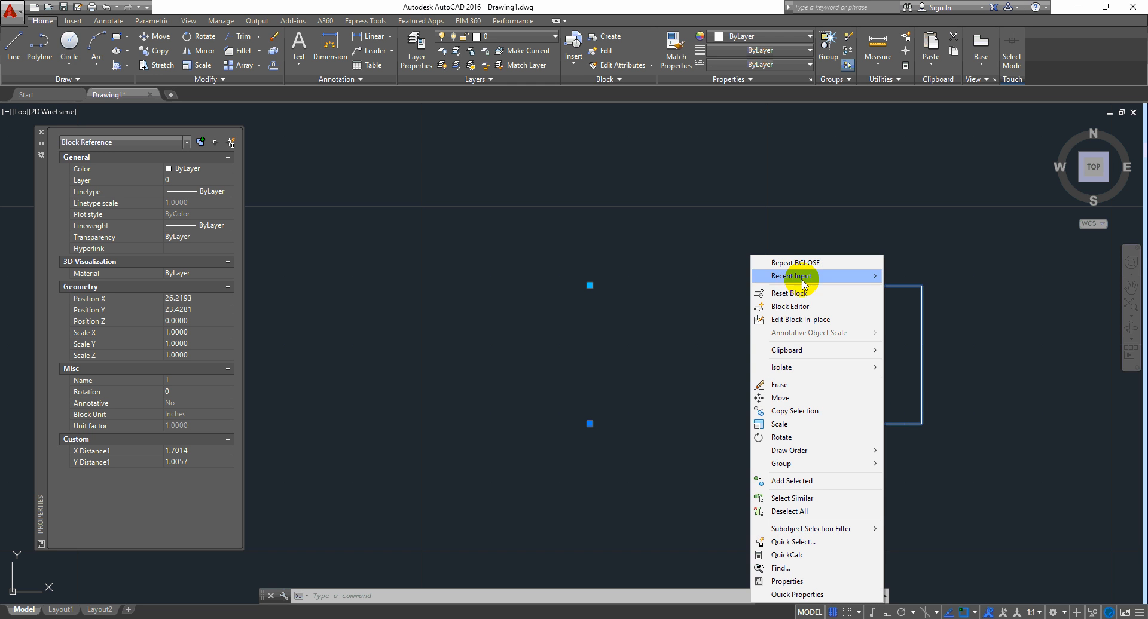
Step: Reset the brick block to 1.0000 by 1.0000 and reopen it in the Block Editor
click(790, 293)
click(744, 286)
right_click(725, 199)
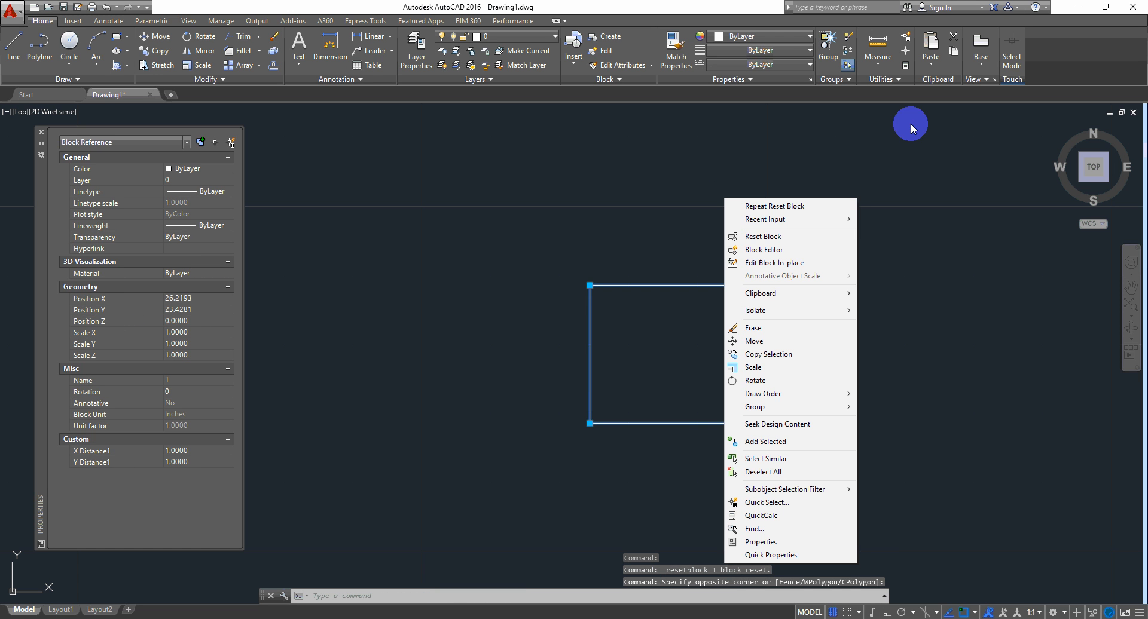
click(777, 250)
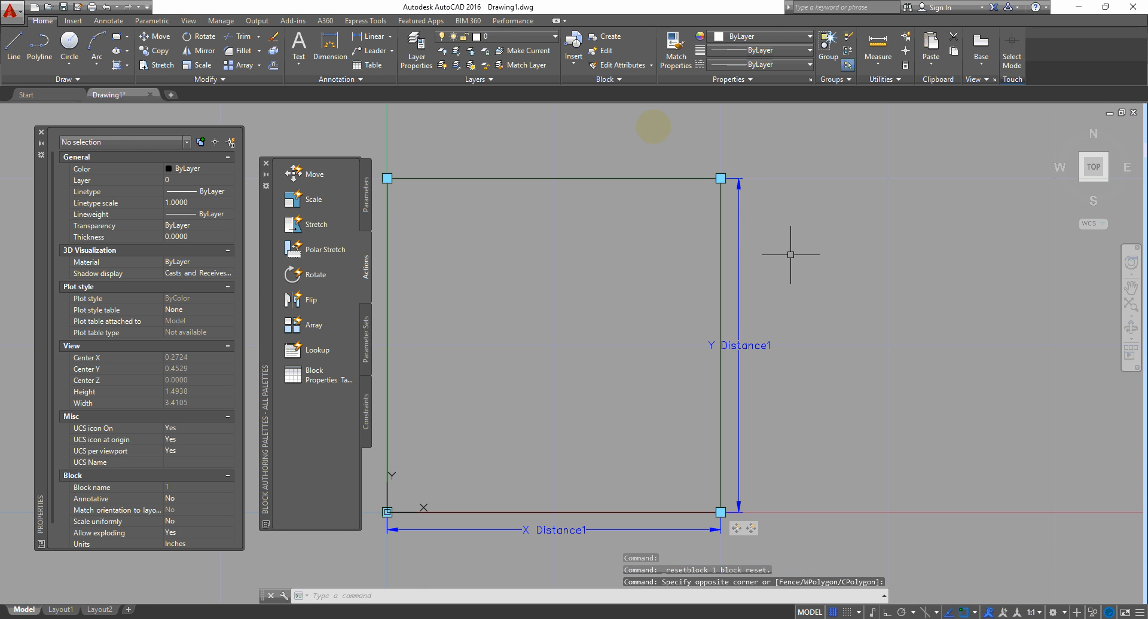
Step: Delete the Array action and the remaining action from the XY parameter
scroll(772, 345, down, 2)
middle_drag(786, 360, 817, 303)
click(813, 300)
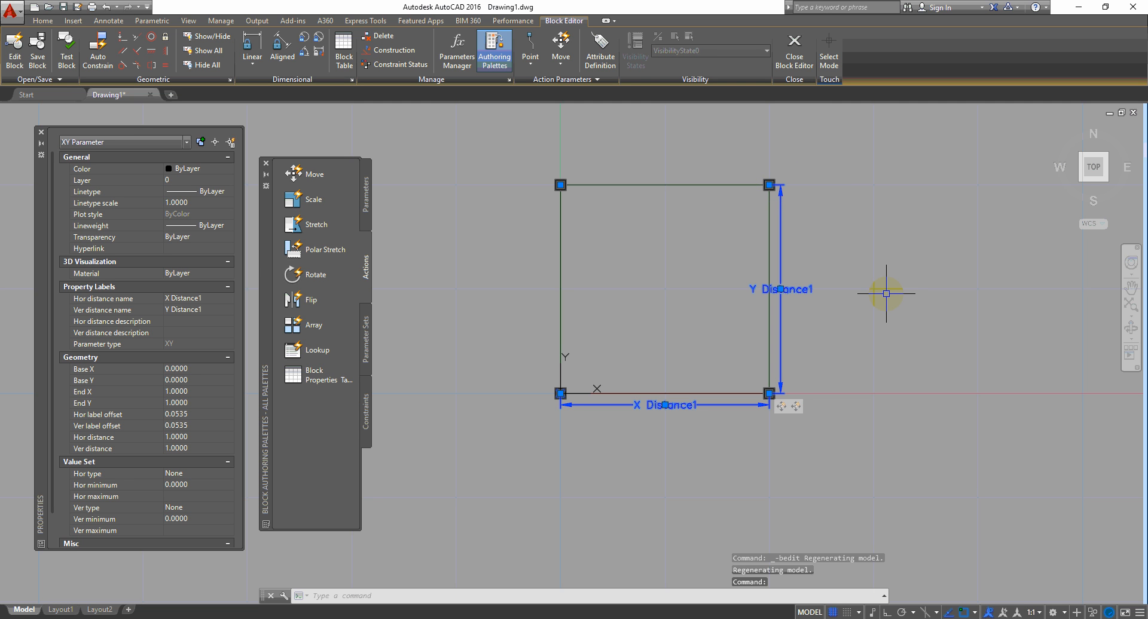
click(339, 323)
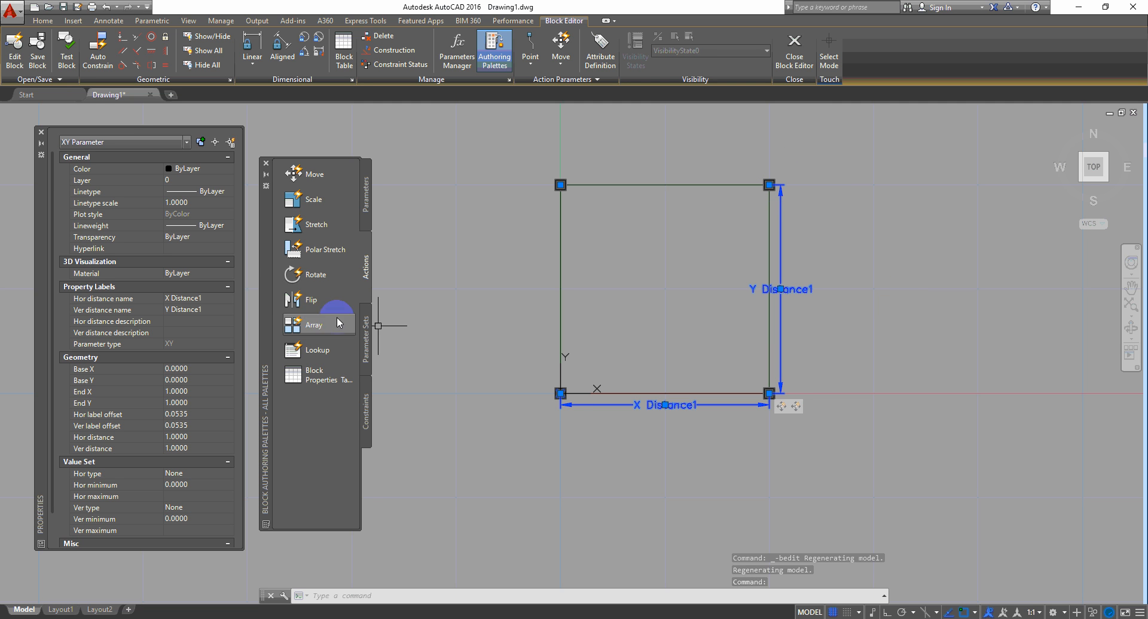
key(Escape)
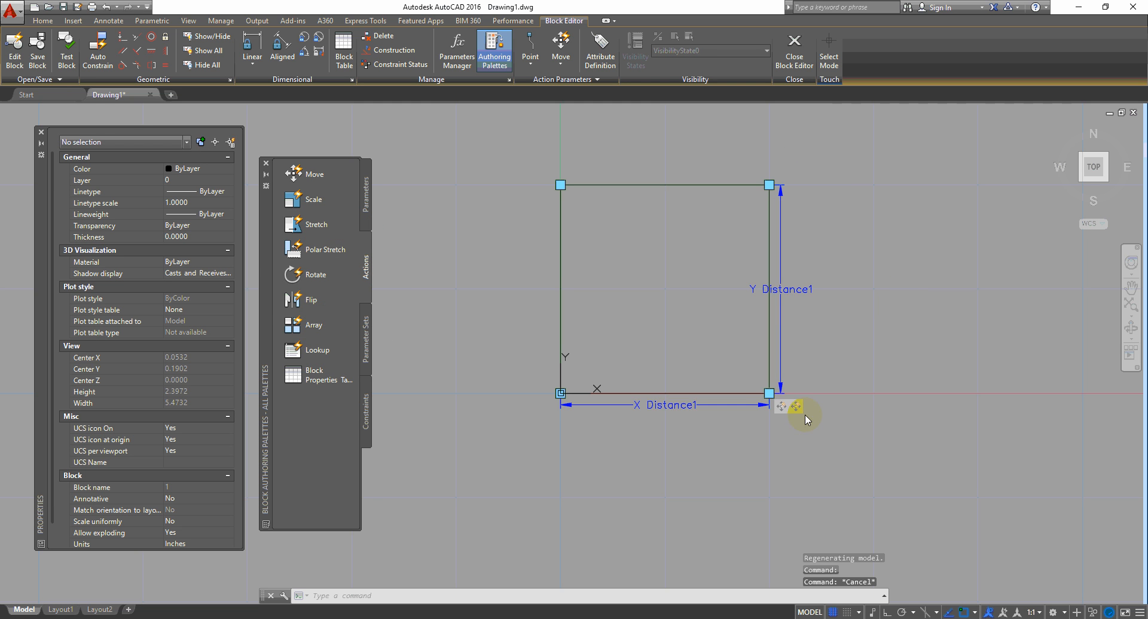
right_click(796, 406)
click(838, 411)
right_click(782, 407)
click(814, 413)
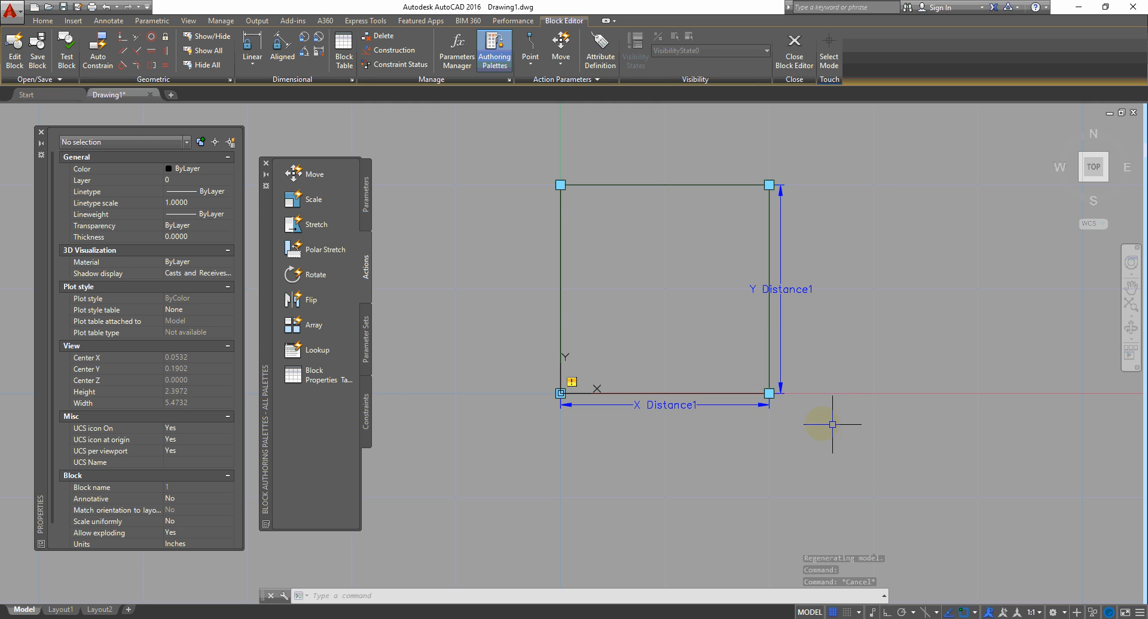
Step: Add a Stretch action on the XY parameter's lower-right point, framing that corner and selecting the square
click(311, 227)
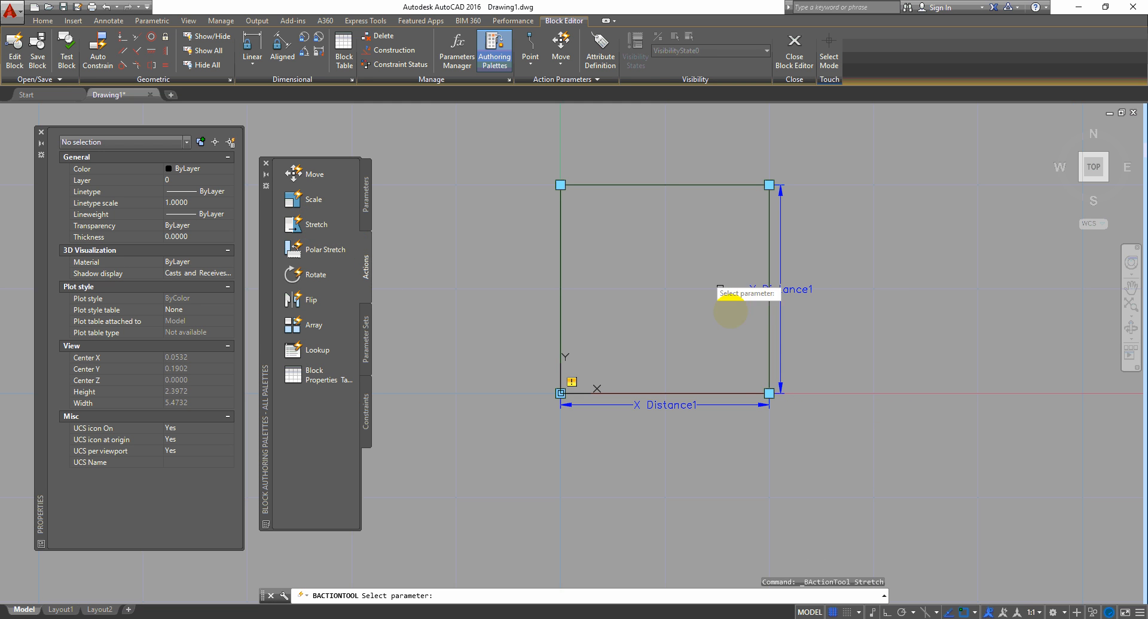
click(732, 405)
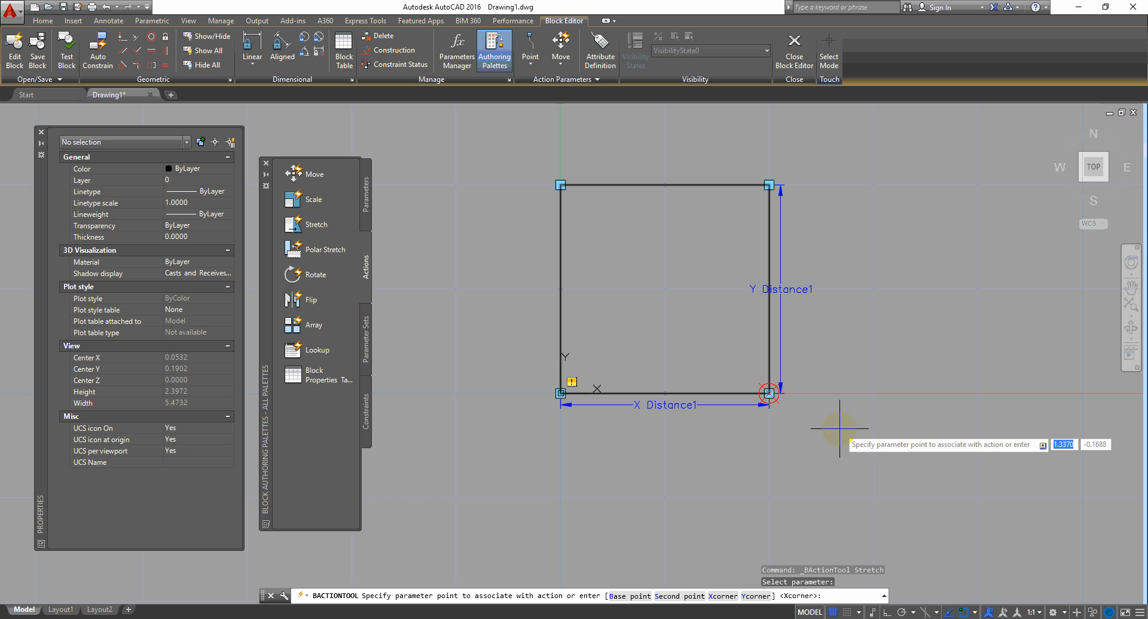
click(769, 393)
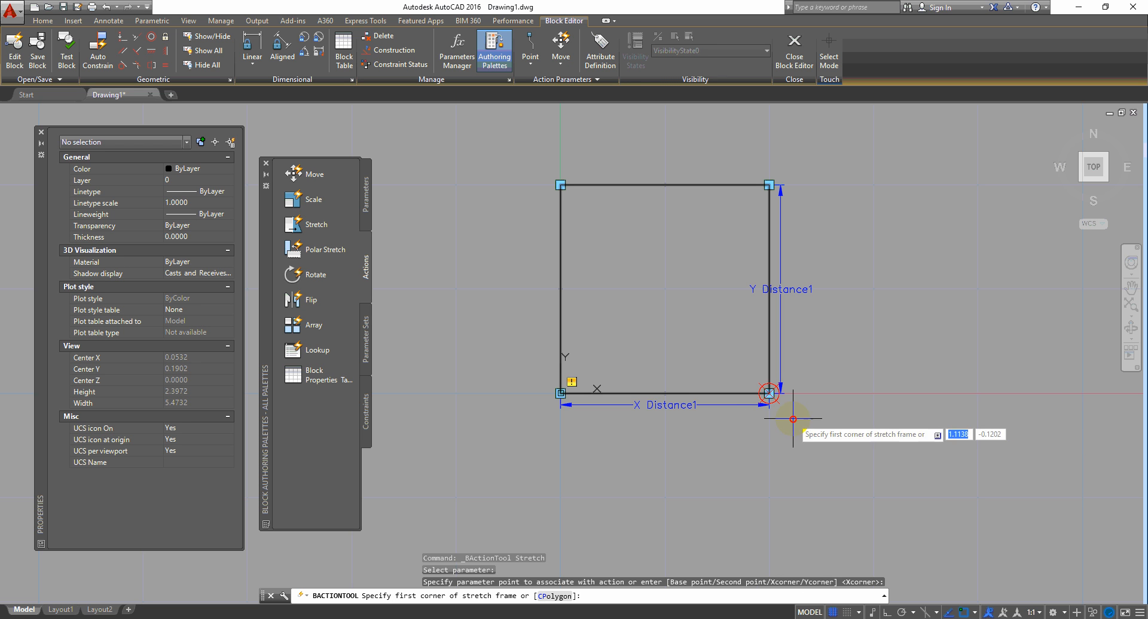
click(825, 355)
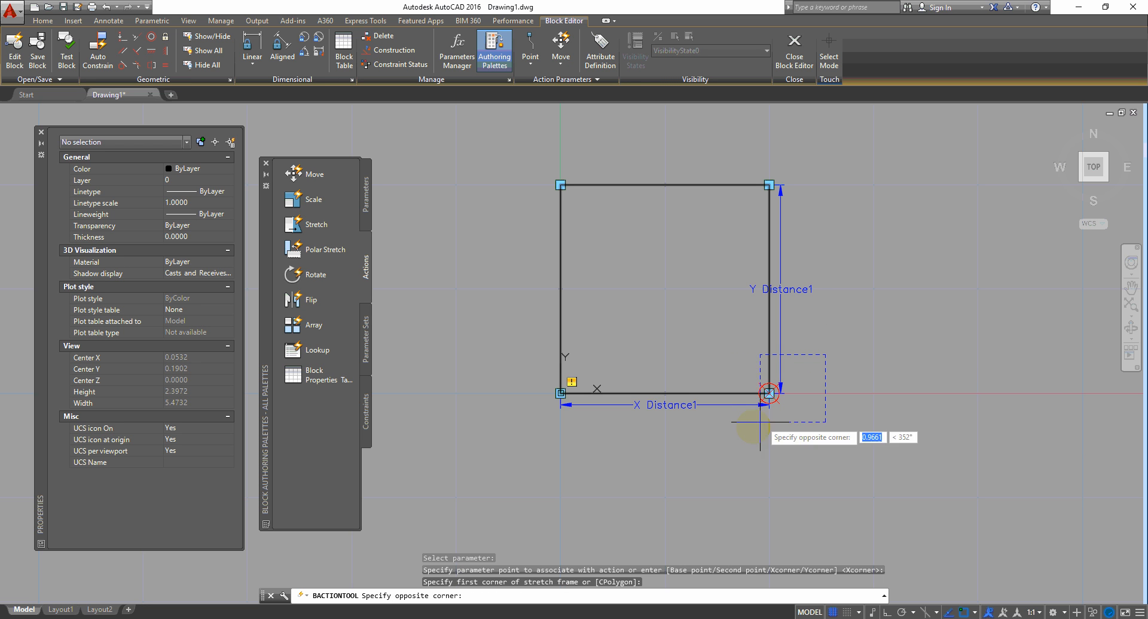
click(718, 441)
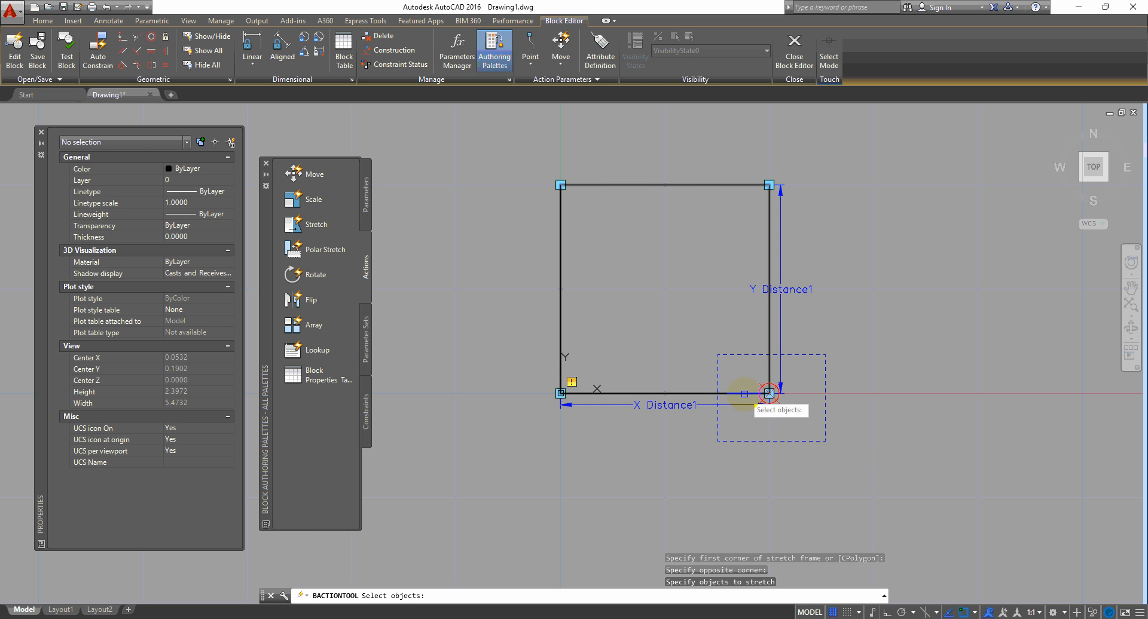
click(744, 394)
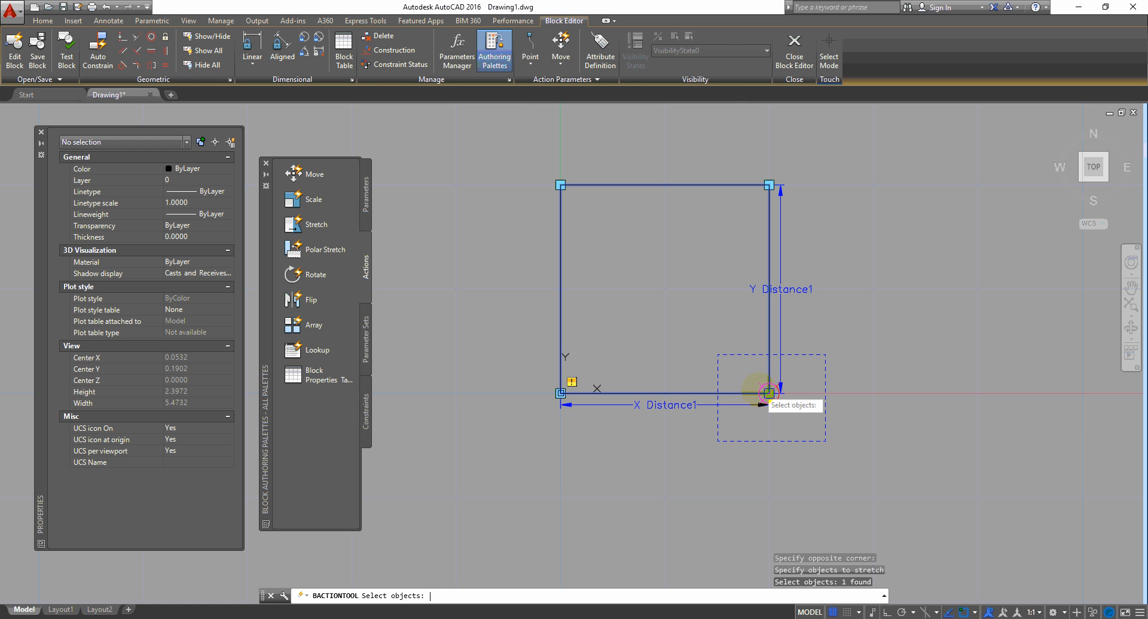
key(Return)
Step: Close the Block Editor saving the changes, and select the updated brick block
click(794, 43)
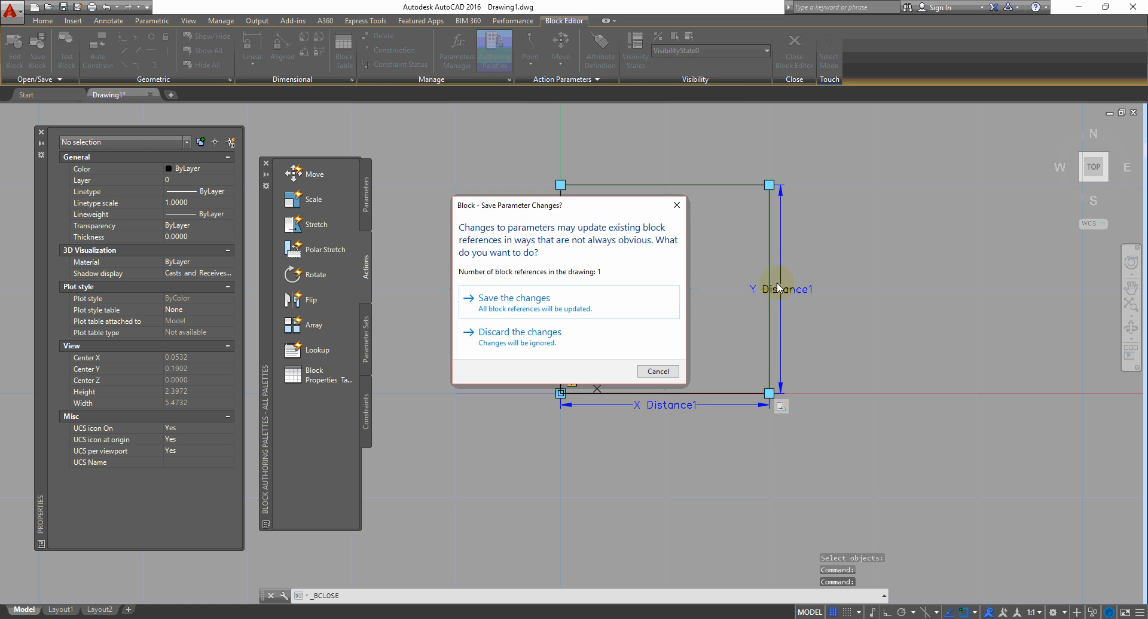
click(557, 306)
click(776, 310)
click(700, 366)
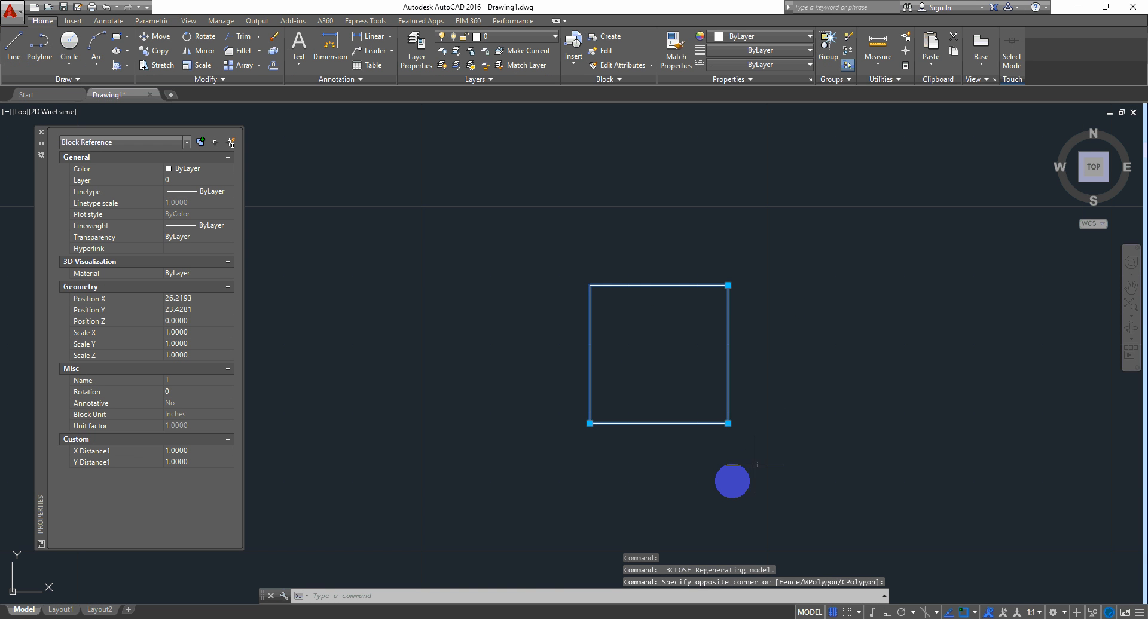
Step: Drag the lower-right grip to stretch the brick to X Distance1 1.9049 and Y Distance1 1.7197
click(728, 423)
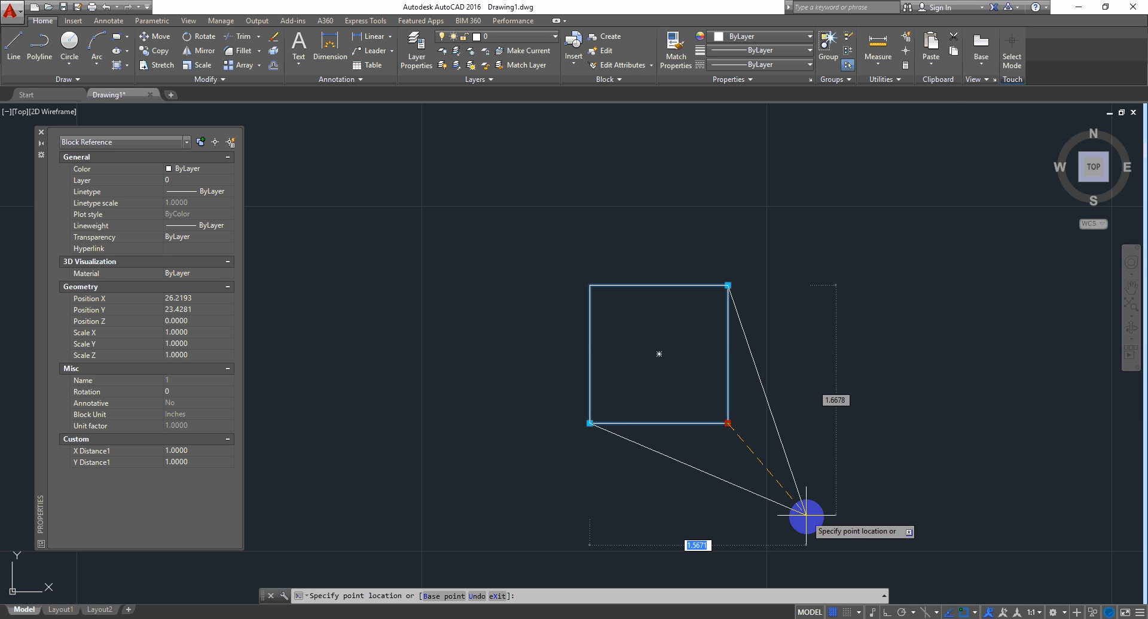
click(853, 522)
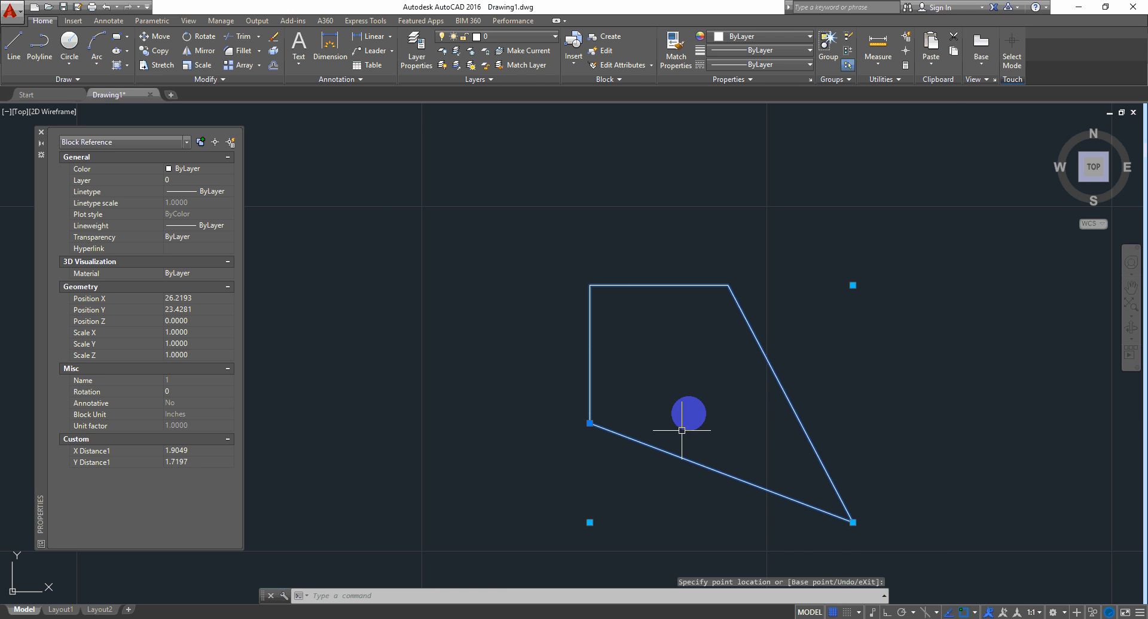
middle_drag(829, 453, 791, 387)
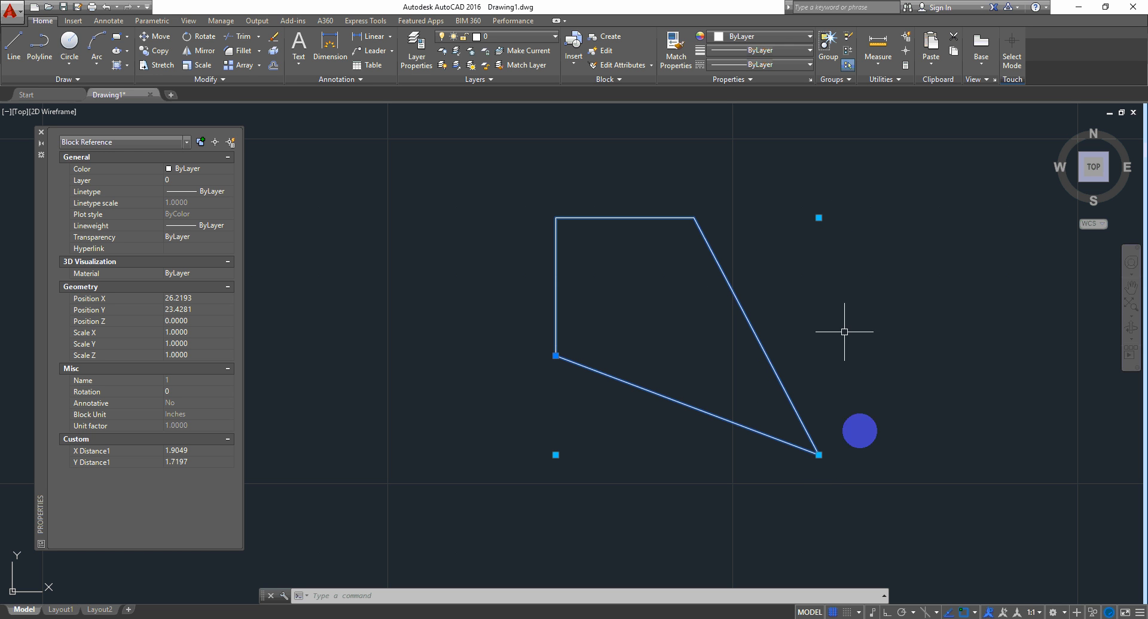
Step: Reset the brick block to a square and reopen it in the Block Editor
right_click(790, 196)
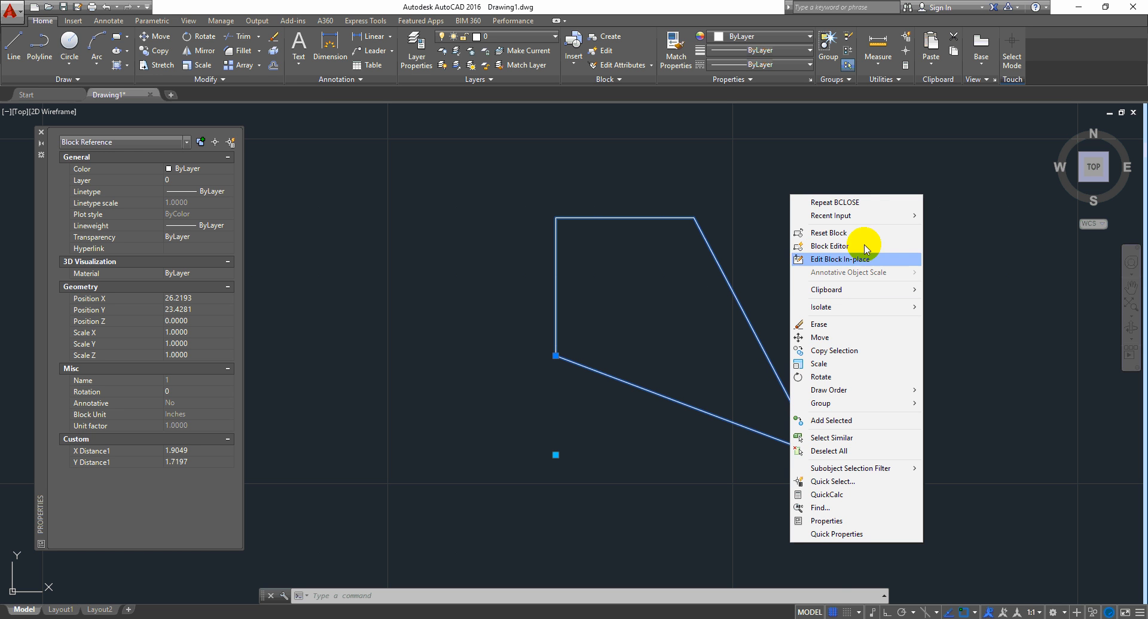
click(848, 234)
click(819, 248)
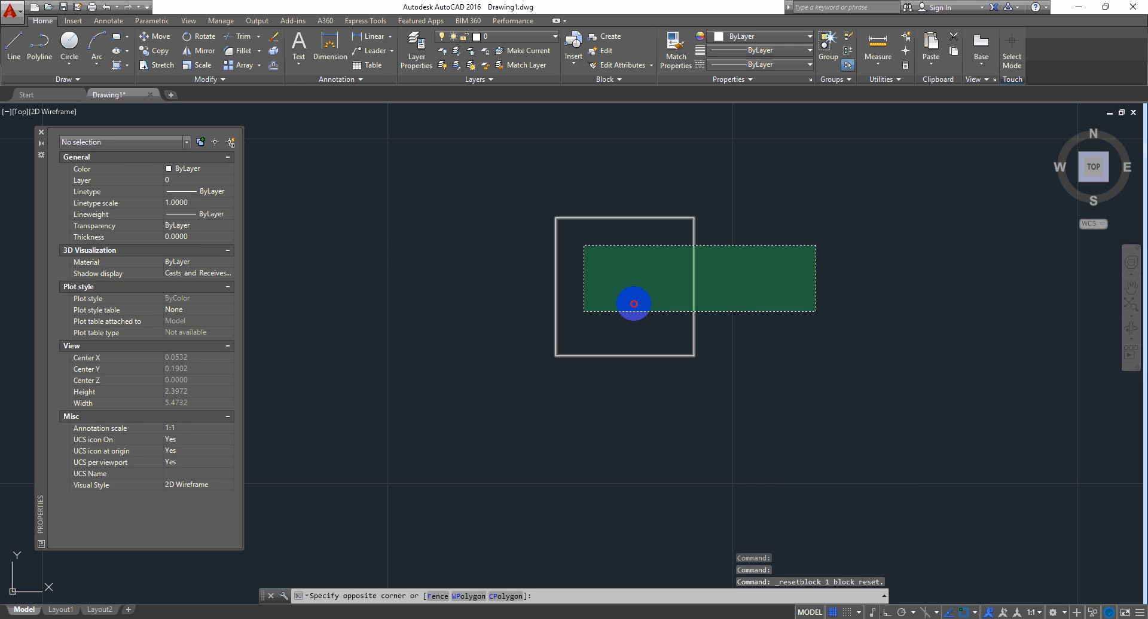
right_click(696, 213)
click(748, 262)
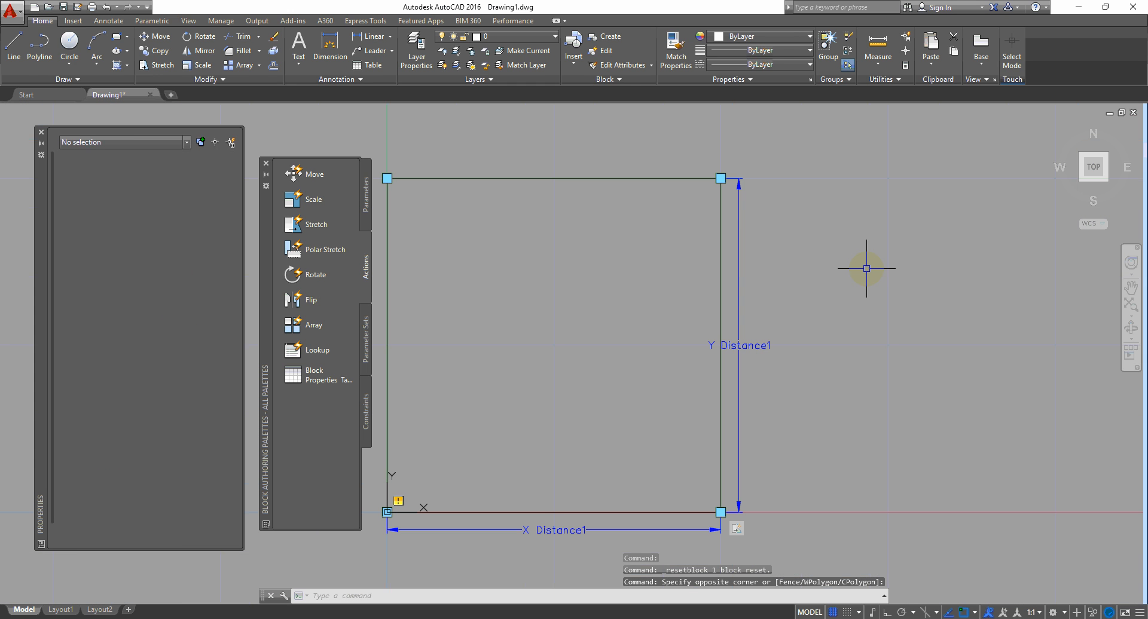
middle_drag(536, 316, 595, 270)
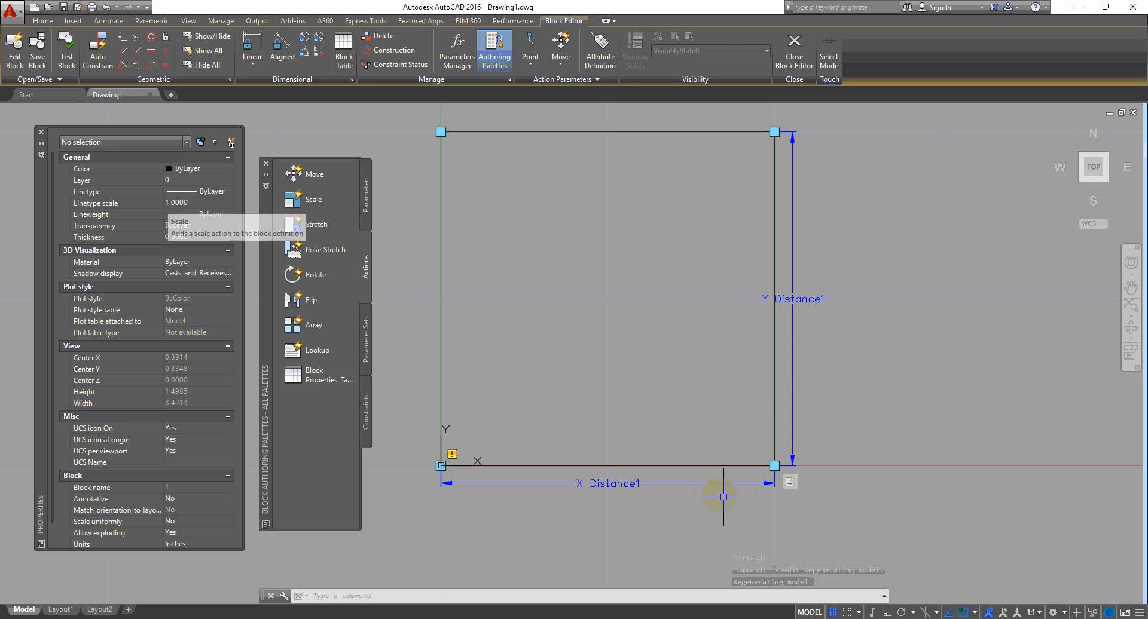
Step: Delete the brick's existing scale action
right_click(790, 482)
click(848, 491)
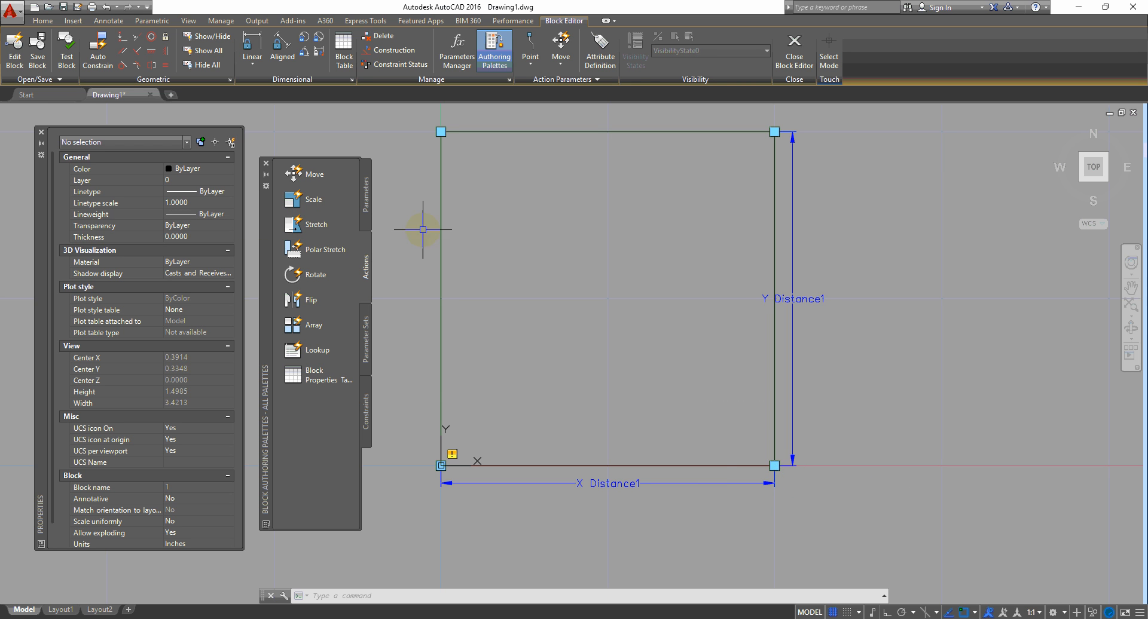
click(306, 204)
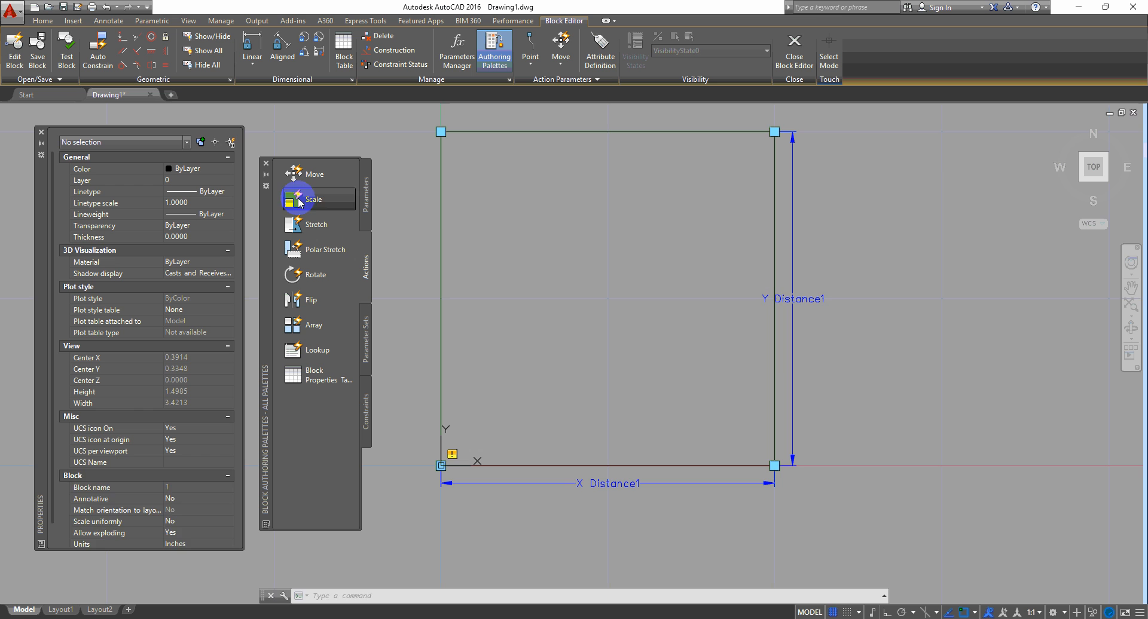
Step: Add a new scale action tied to Y Distance1 that acts on the square
click(795, 348)
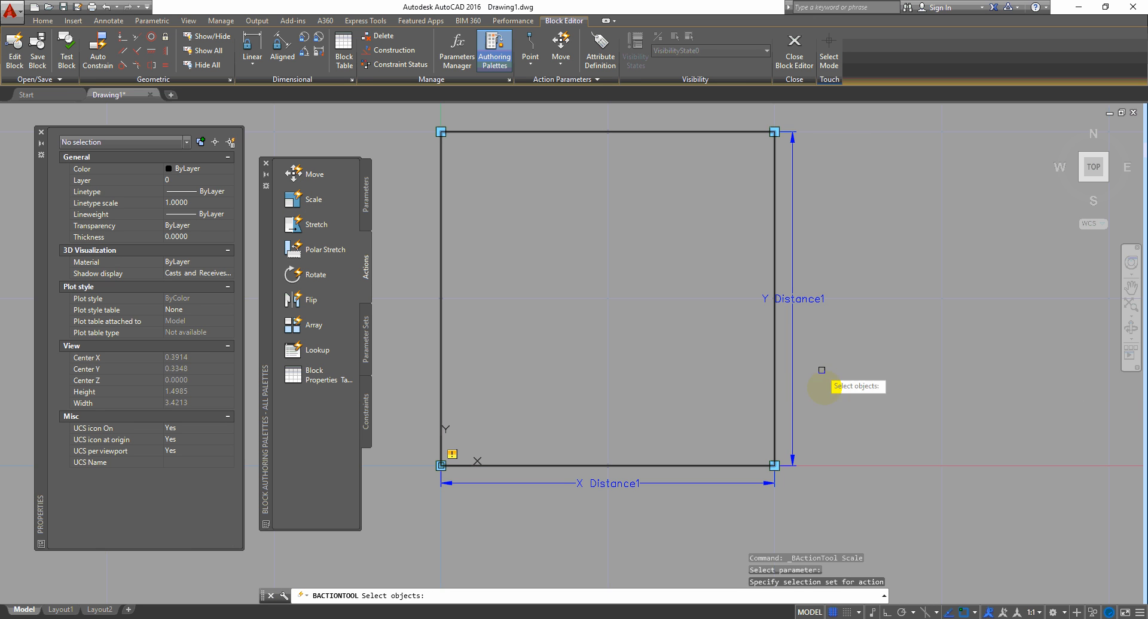
click(784, 379)
click(733, 410)
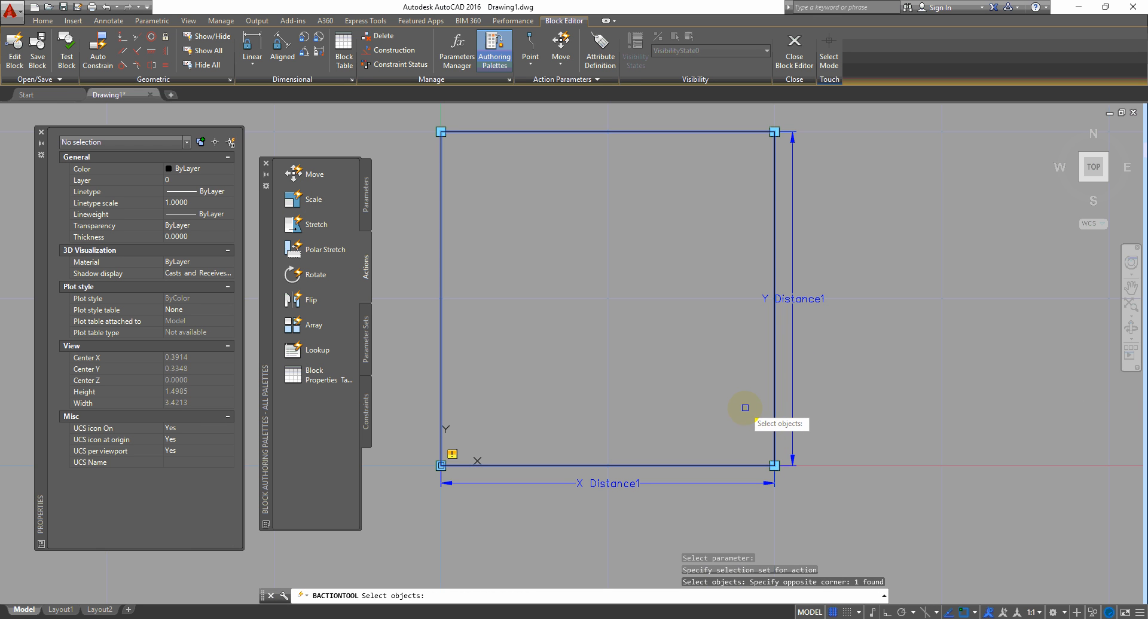
key(Return)
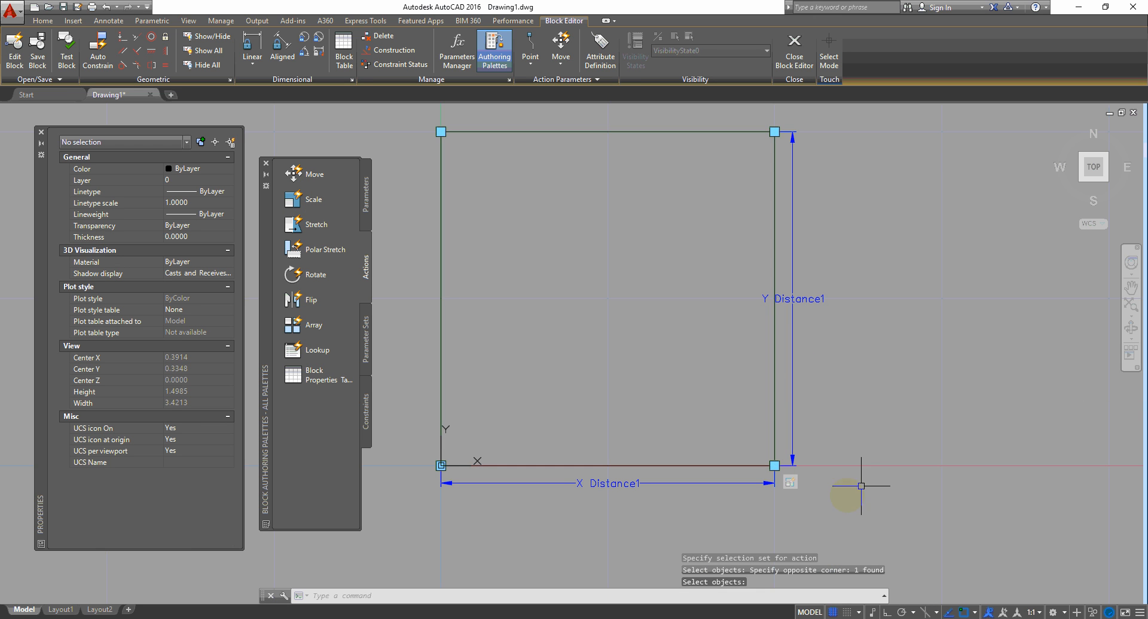
Step: Close the Block Editor and save the changes to the block definition
click(790, 484)
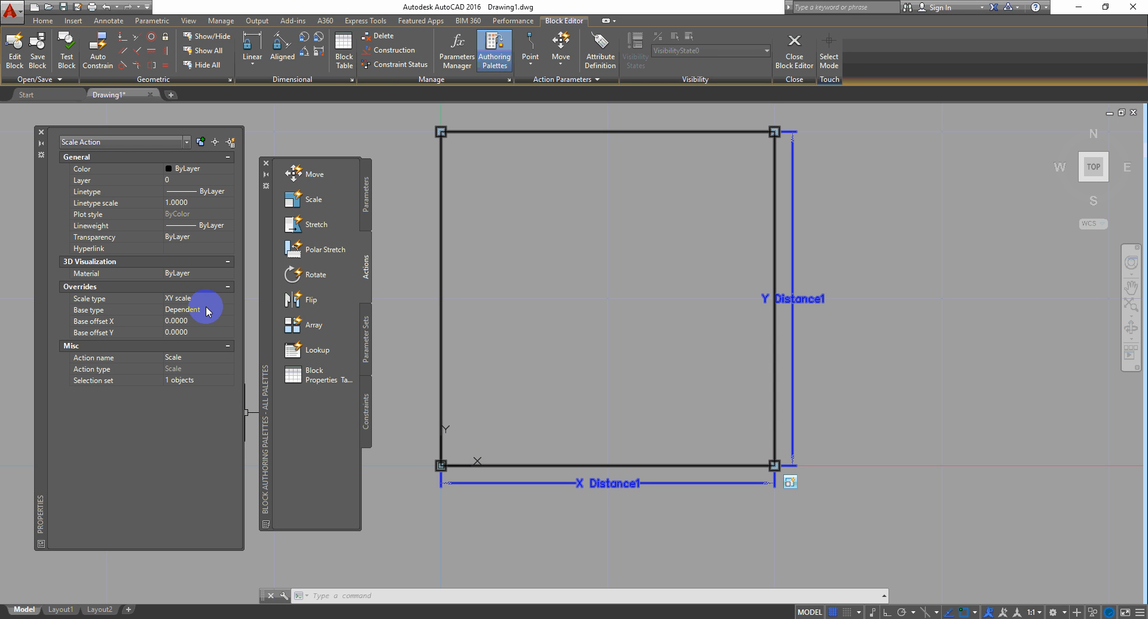
mouse_move(94, 312)
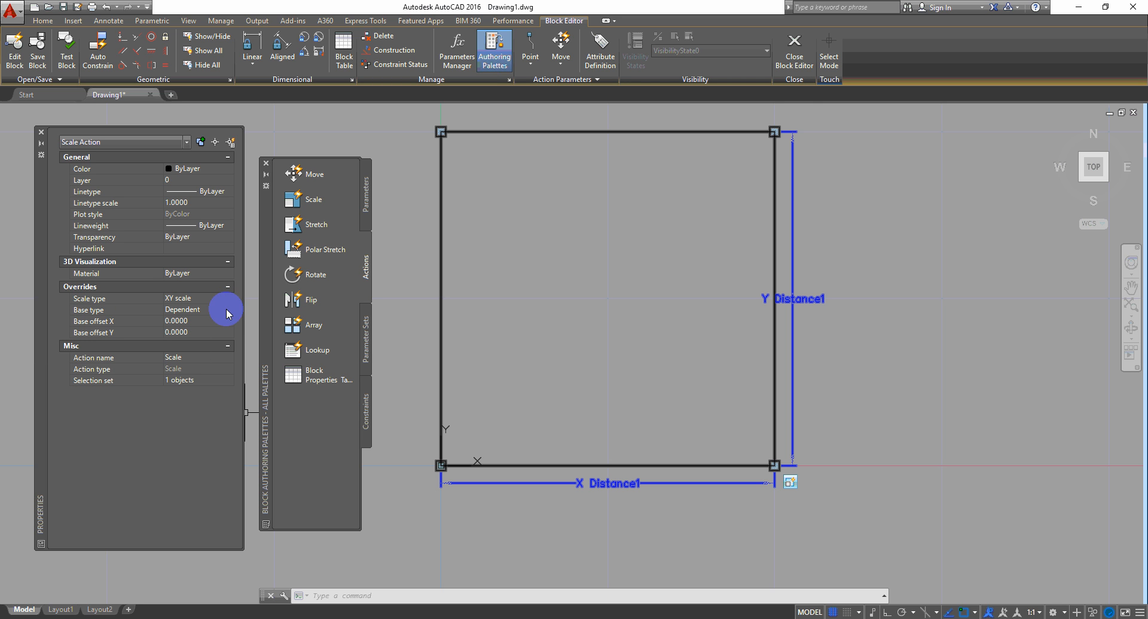
click(793, 64)
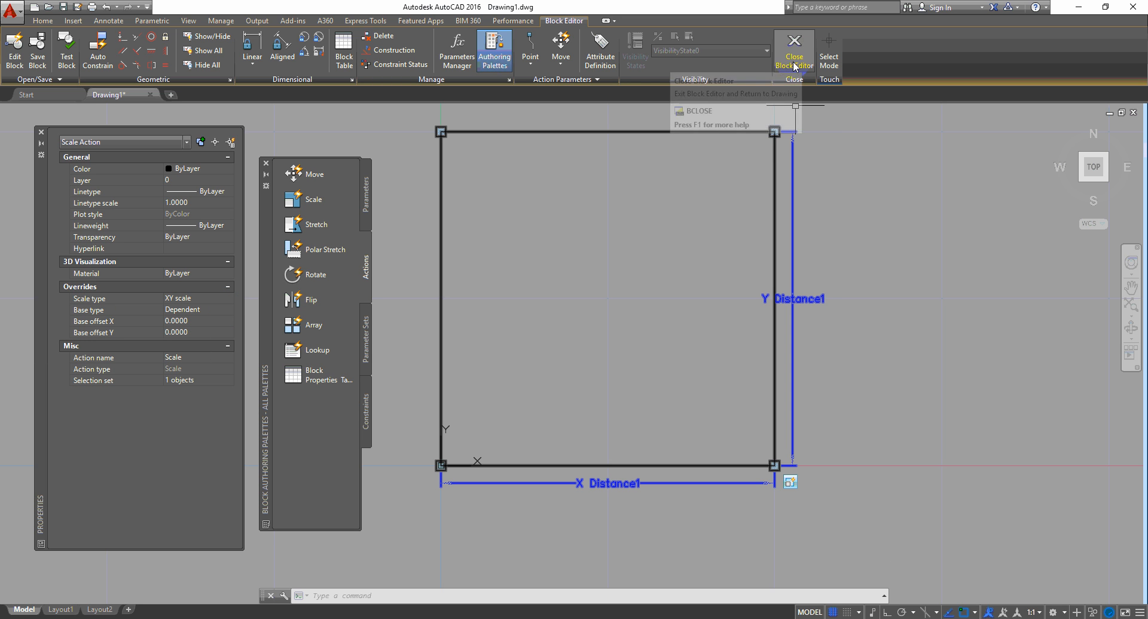
click(478, 299)
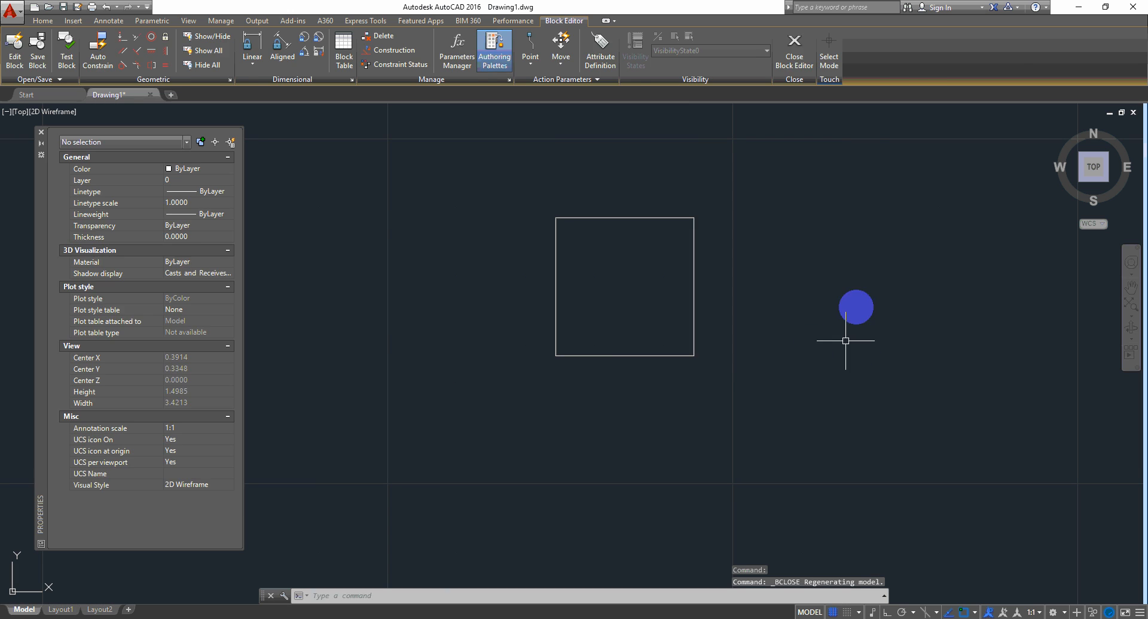
Step: Drag the brick's bottom-right grip downward so Y Distance1 reads 1.9622
click(809, 302)
click(564, 371)
middle_drag(824, 297, 814, 348)
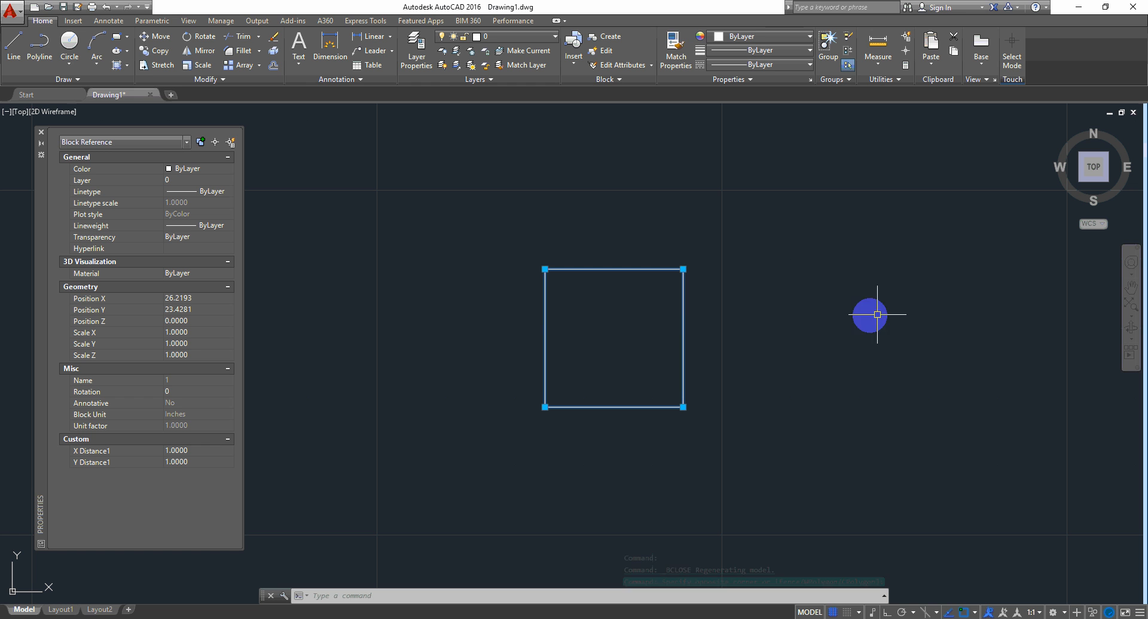
click(688, 273)
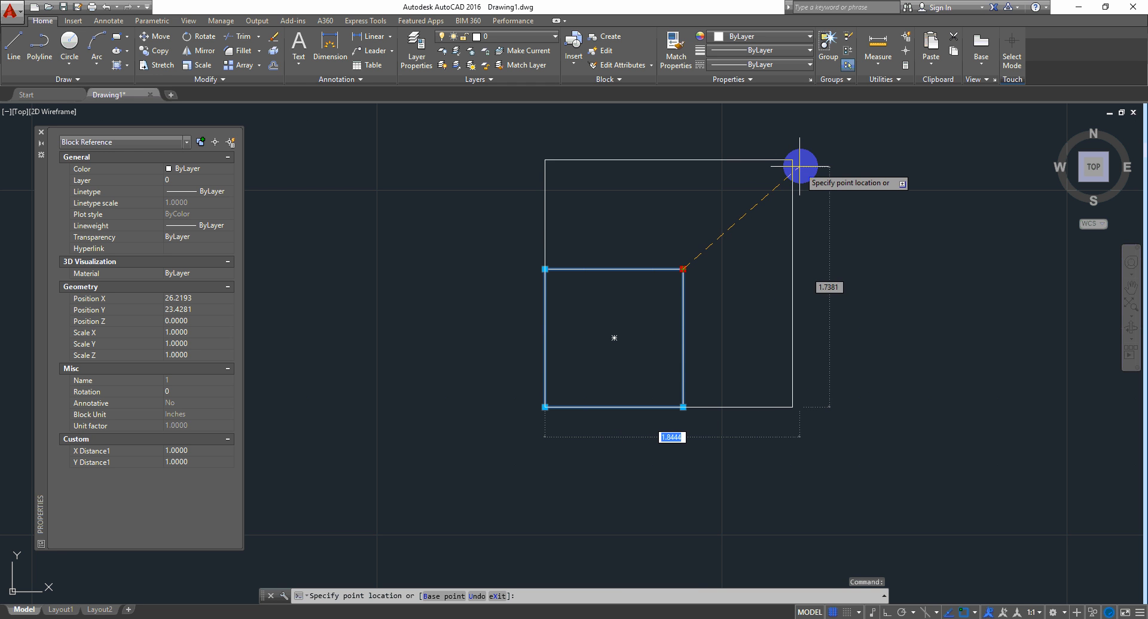
key(Escape)
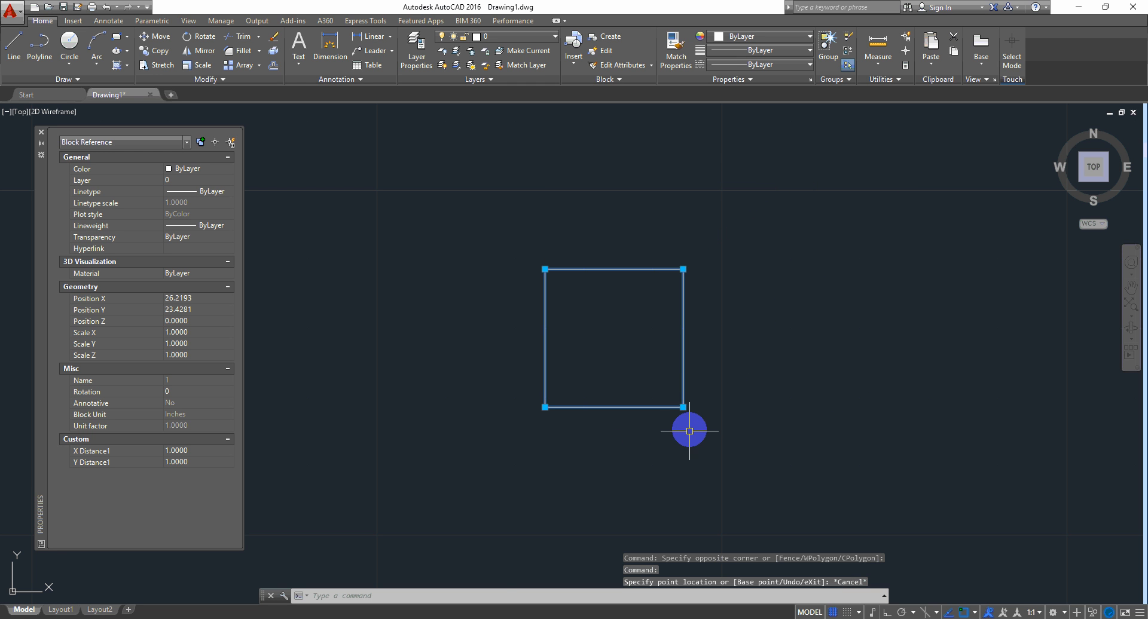
click(683, 407)
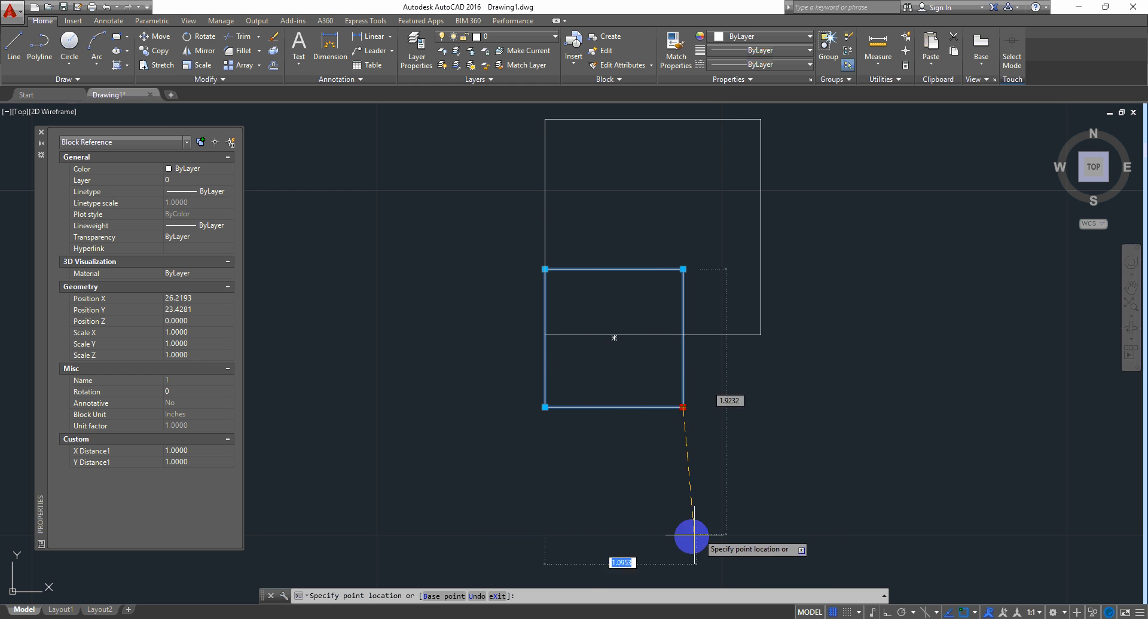
click(683, 544)
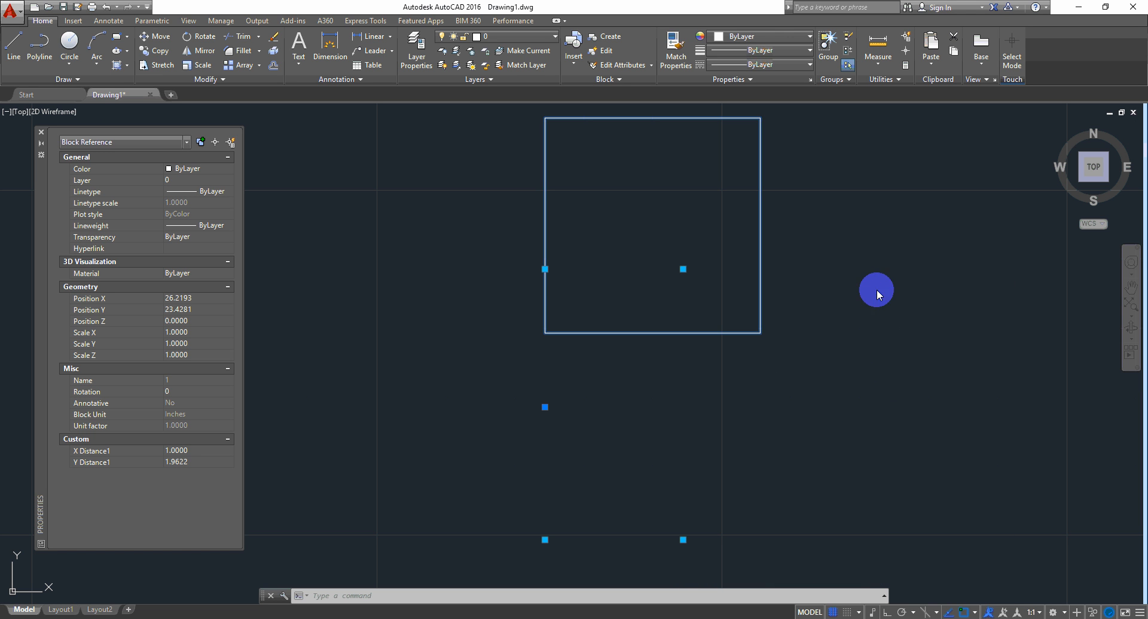
Step: In the Block Editor, set the scale action's base type to Independent and save the block
right_click(877, 290)
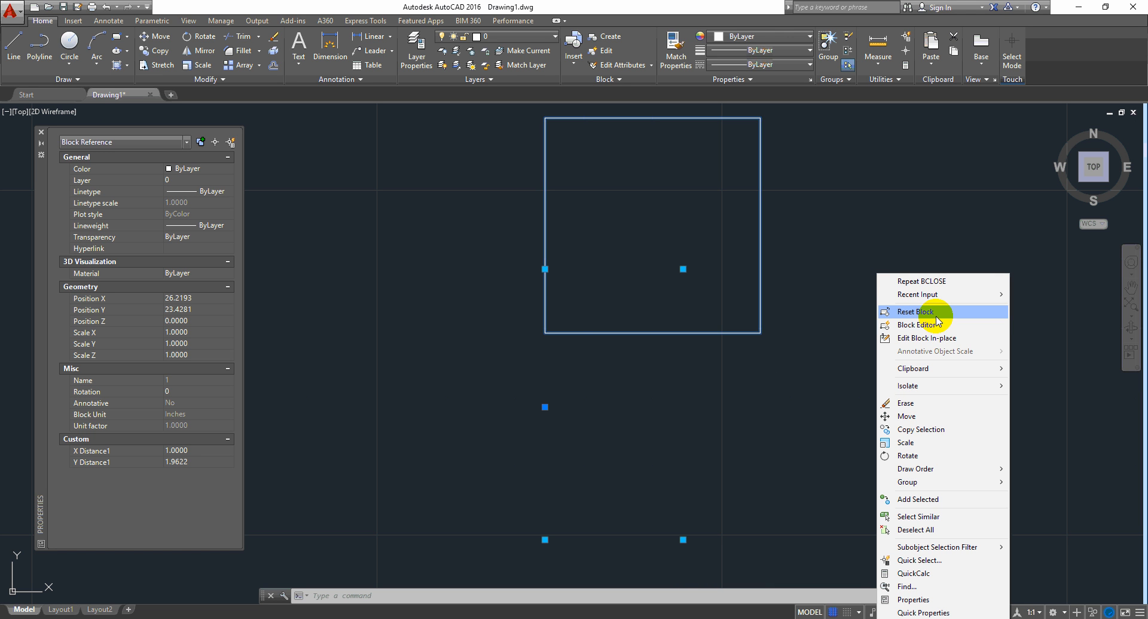
click(935, 327)
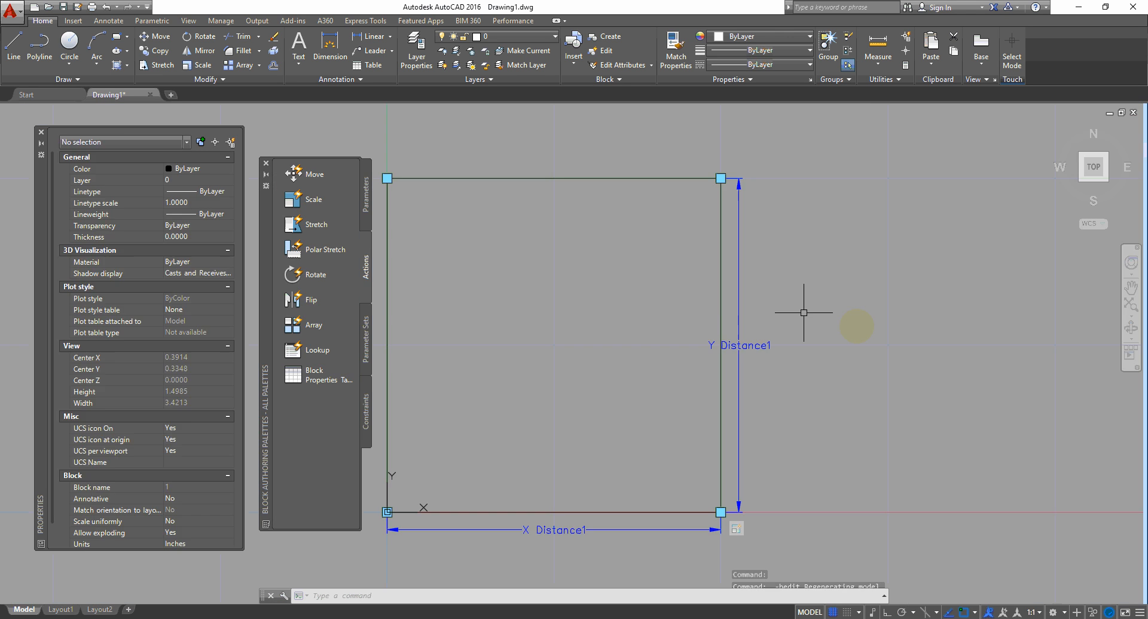
click(736, 528)
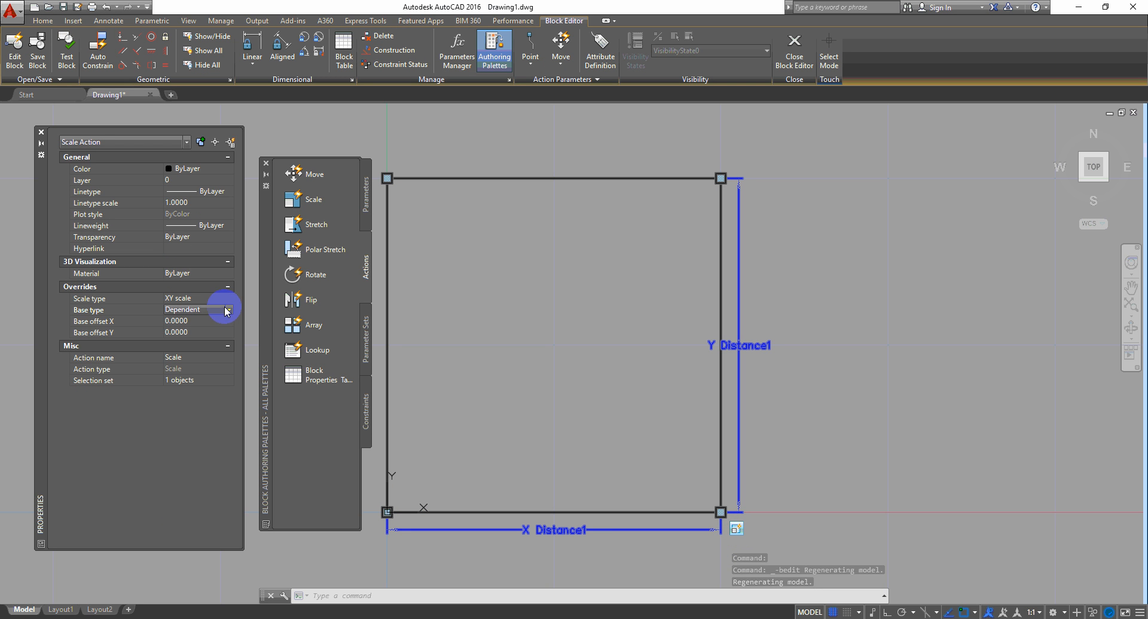
click(197, 332)
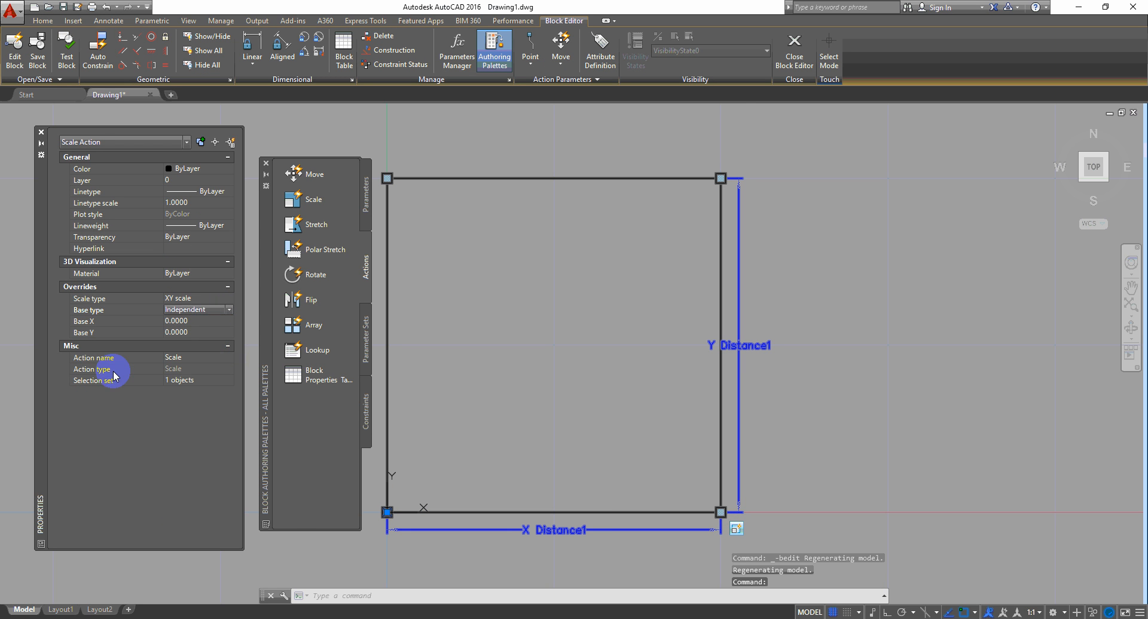
click(772, 65)
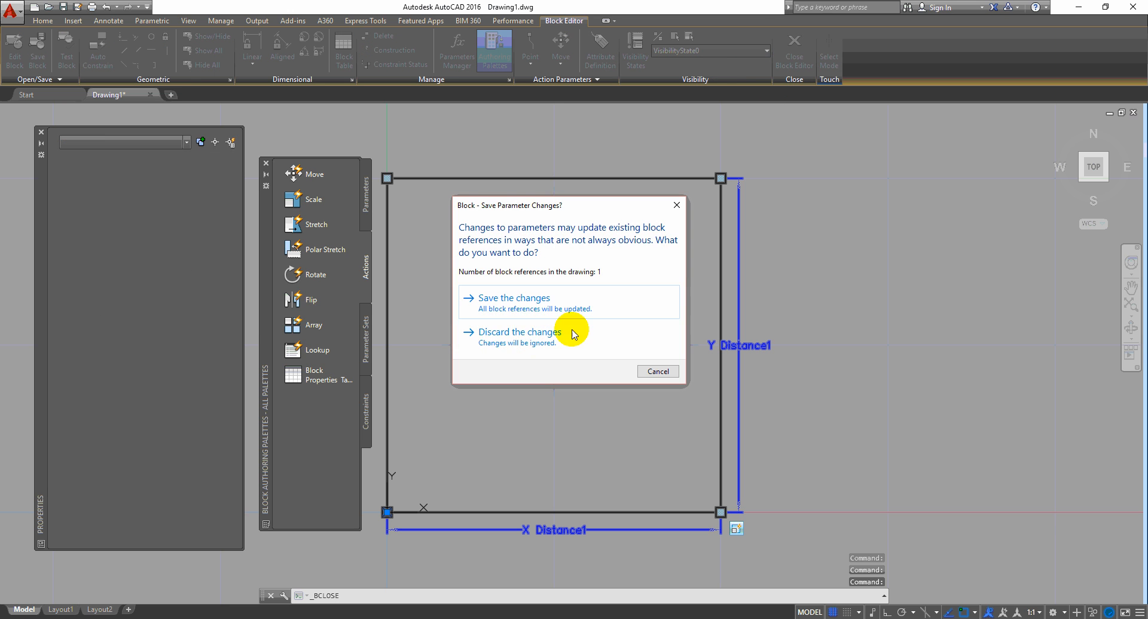
click(554, 297)
click(835, 305)
Step: Reset the brick block to its default square and reselect it
click(664, 364)
middle_drag(663, 365, 749, 347)
right_click(777, 234)
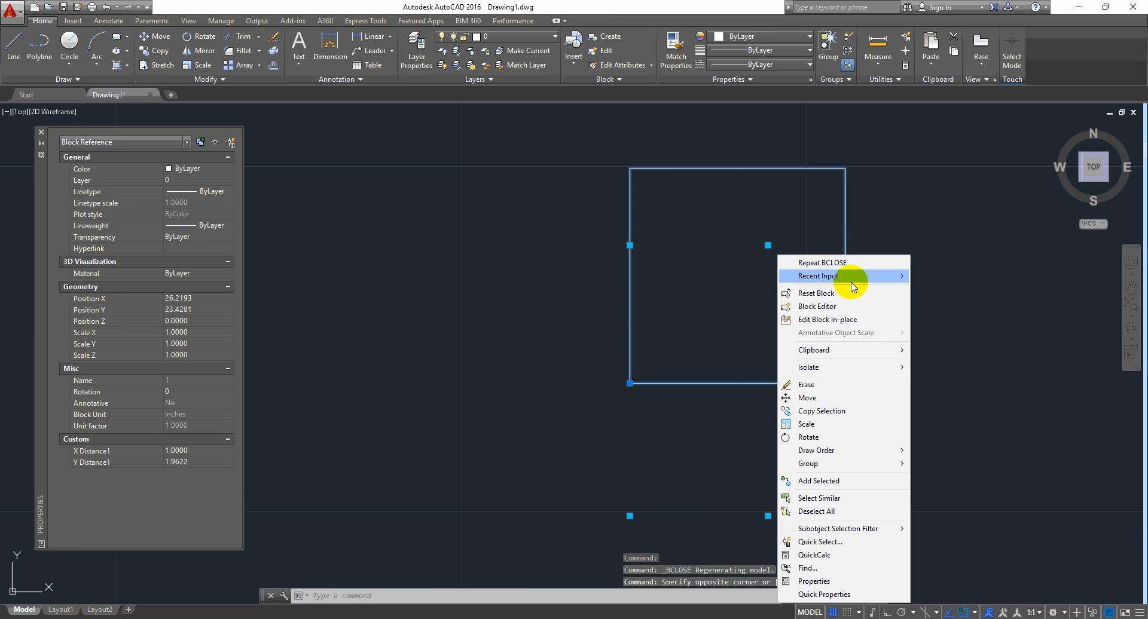
click(840, 297)
click(771, 317)
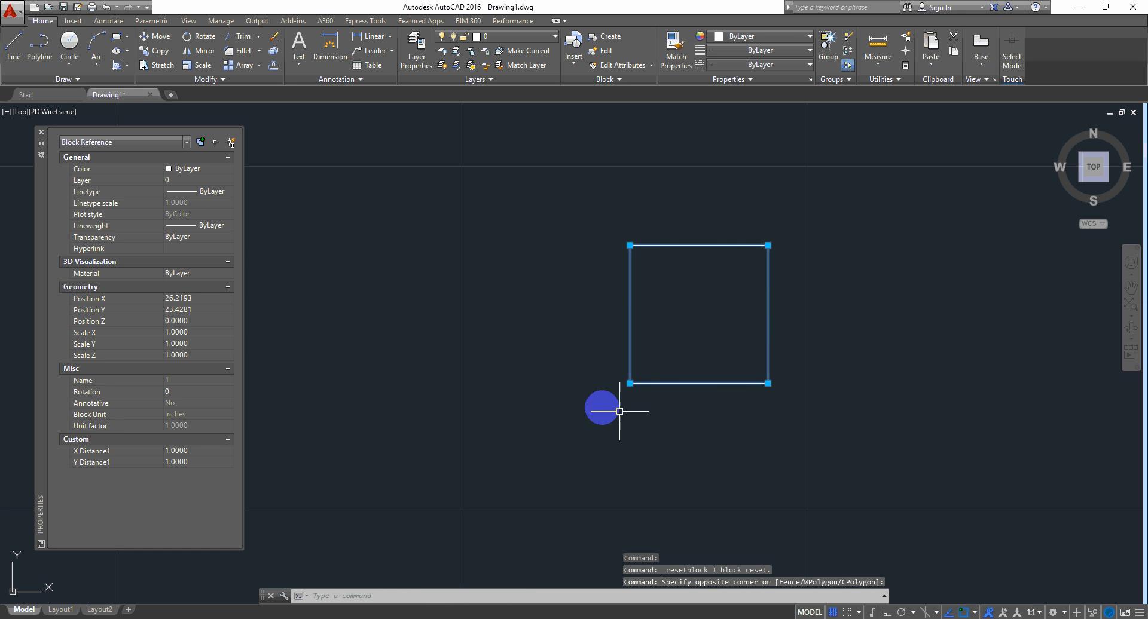
click(768, 383)
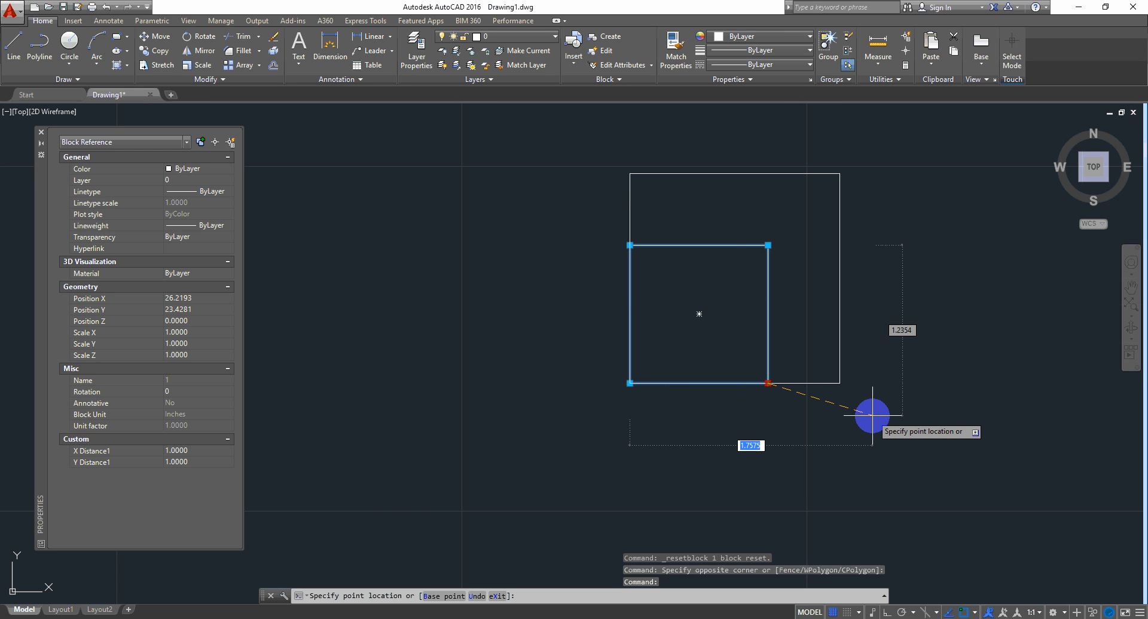
key(Escape)
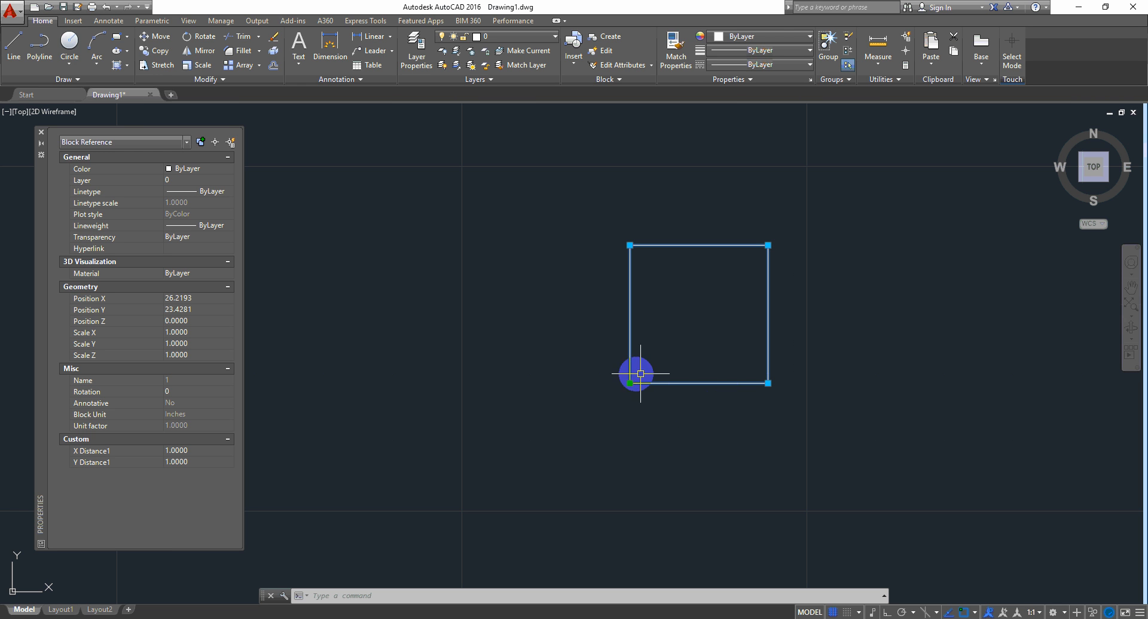
Step: Stretch the brick with its corner grips, ending about 1.2688 wide and over 2.3 tall
click(767, 245)
click(806, 150)
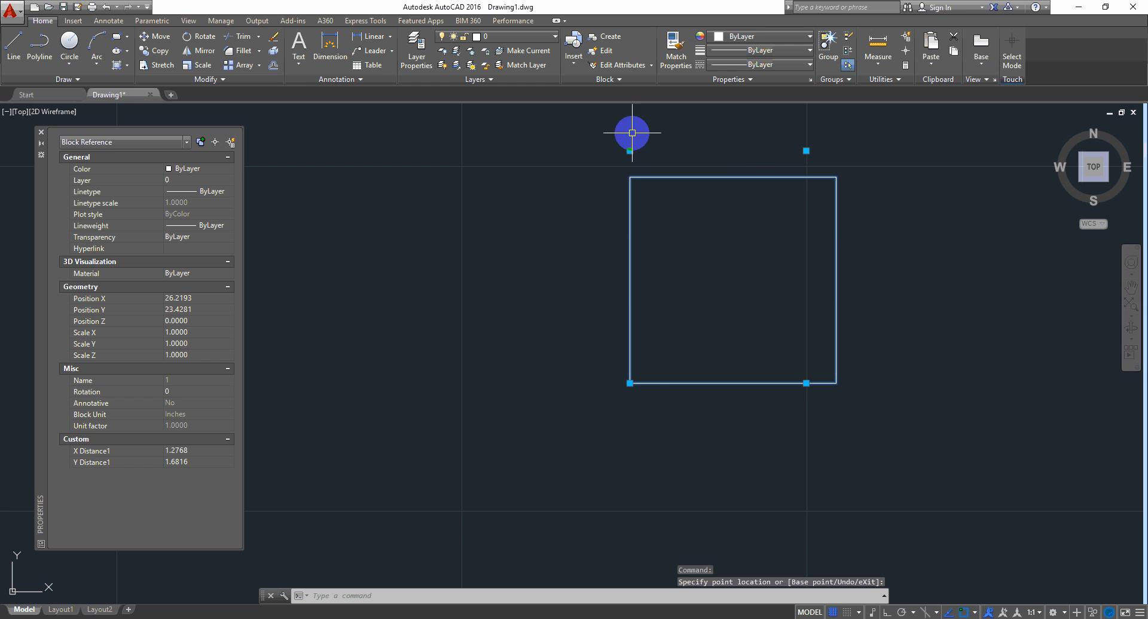
click(738, 138)
click(738, 138)
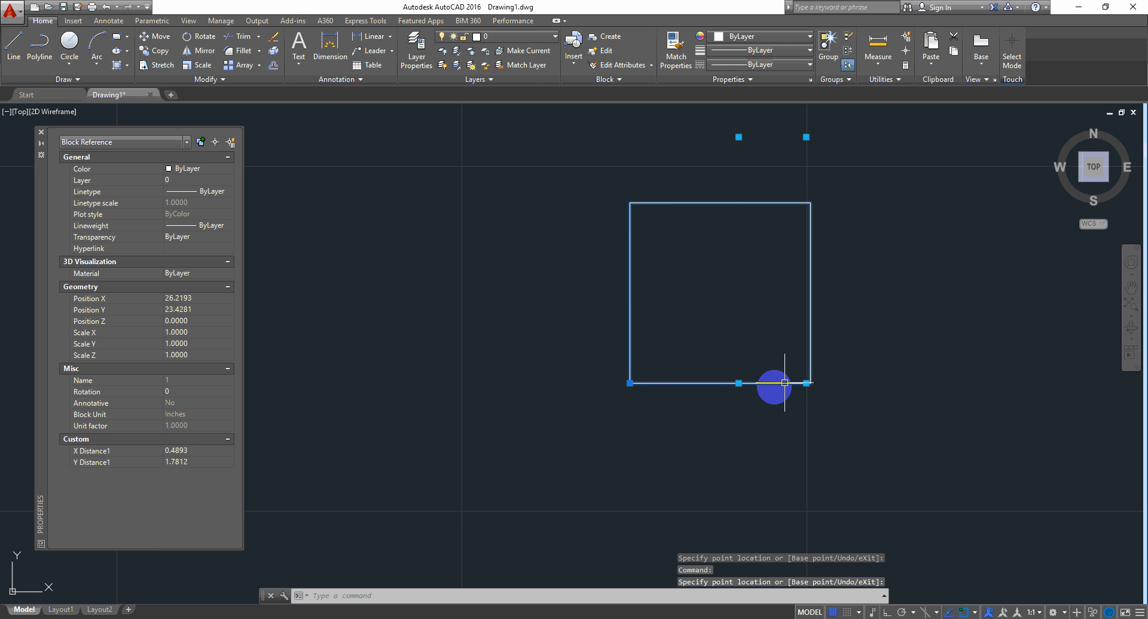
click(737, 470)
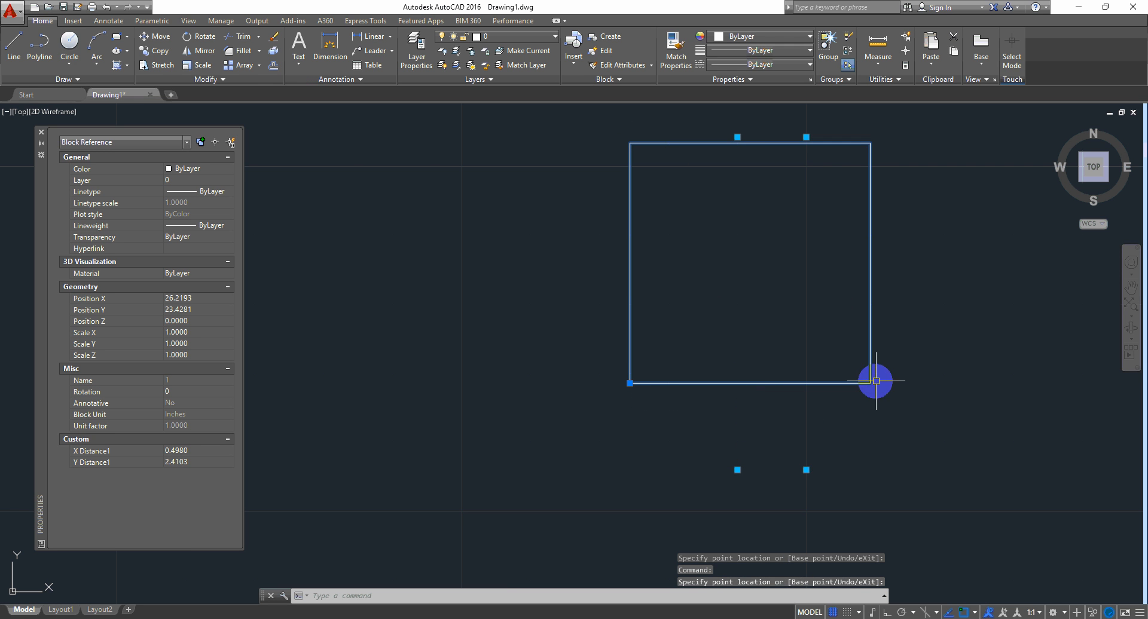
click(806, 471)
click(912, 459)
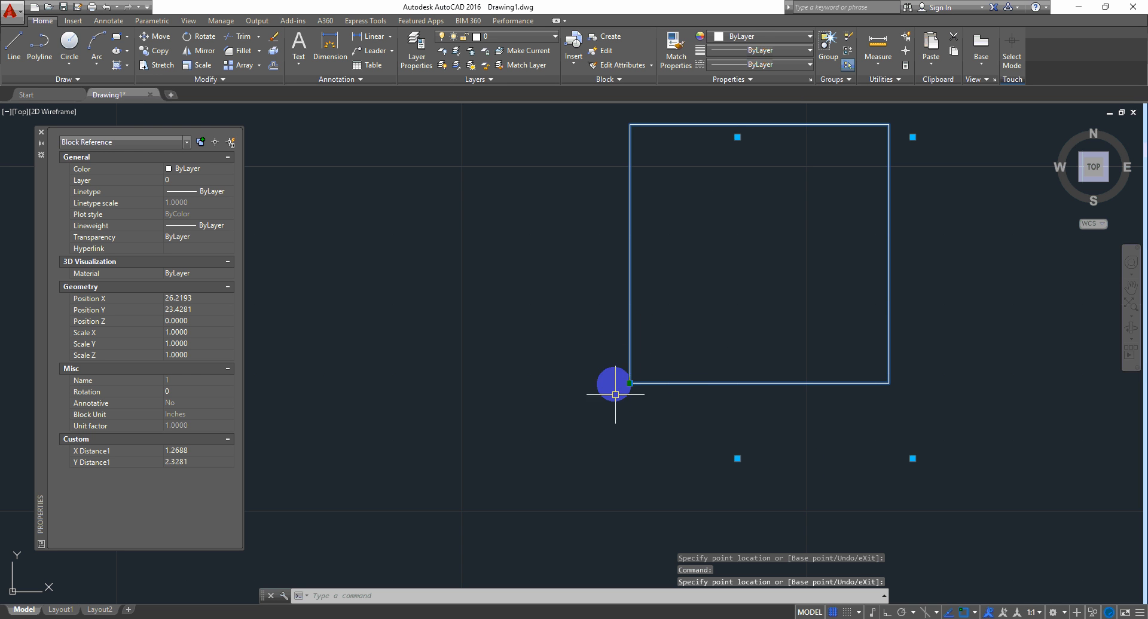
Step: Reset the brick back to its original 1.0000 by 1.0000 square
middle_drag(674, 429, 652, 465)
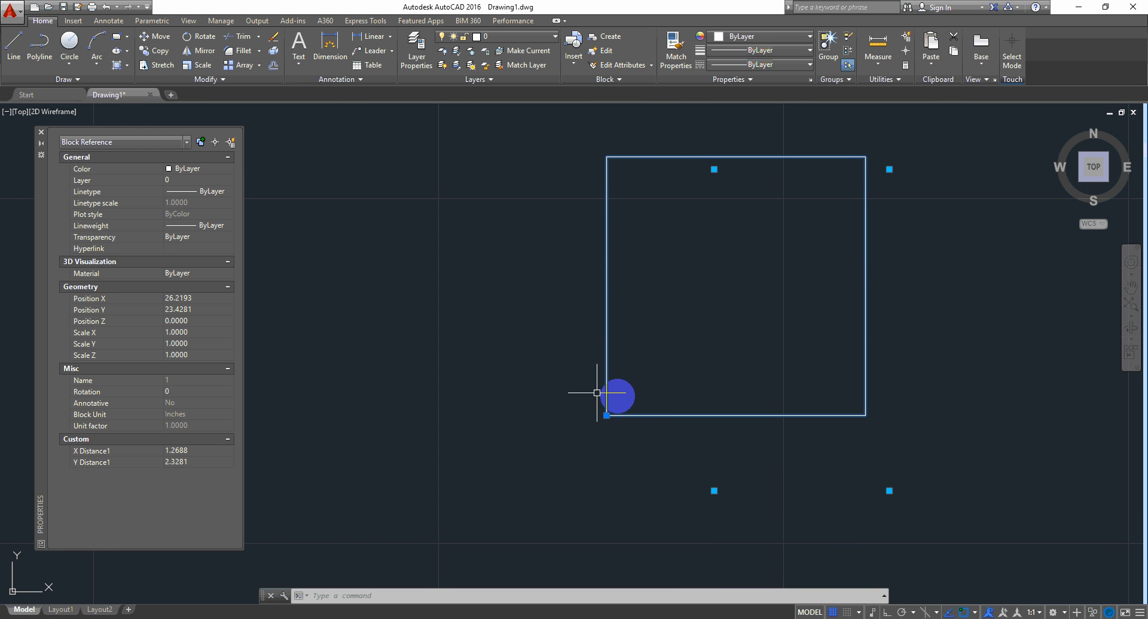
right_click(820, 356)
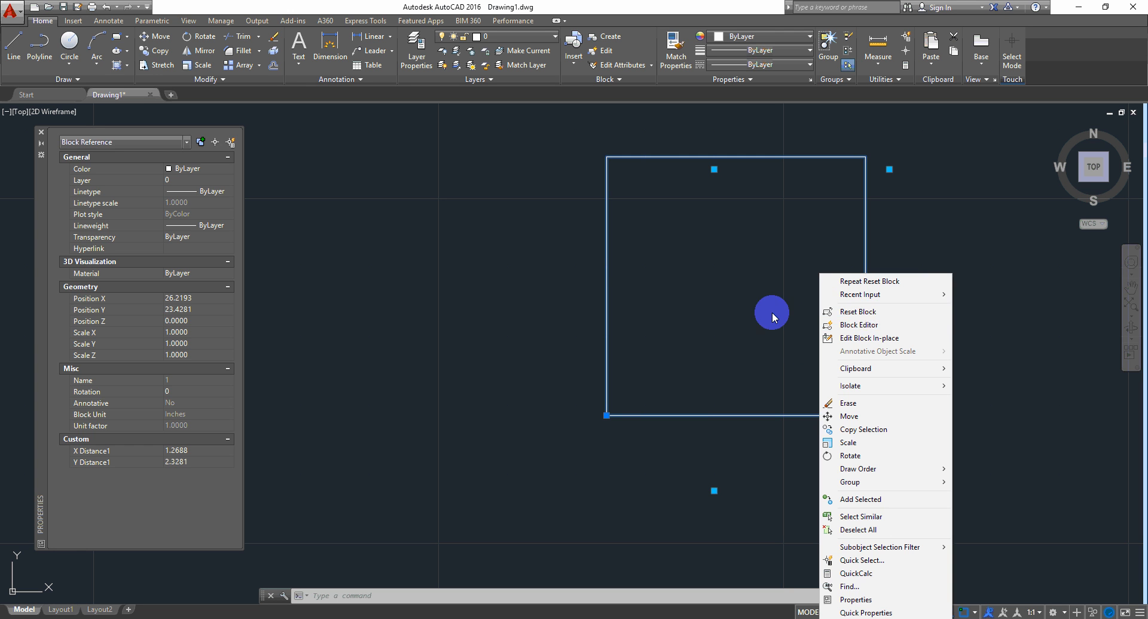
click(861, 312)
click(745, 329)
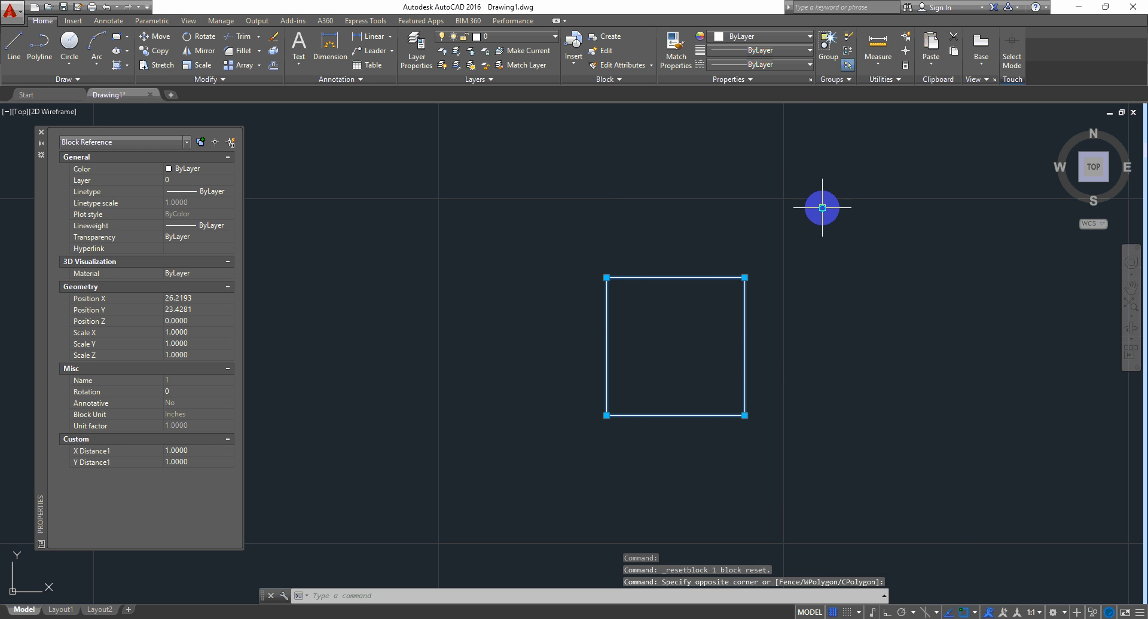
right_click(824, 209)
Step: Open the brick in the Block Editor and confirm the XY parameter's Hor and Ver types stay None
click(863, 260)
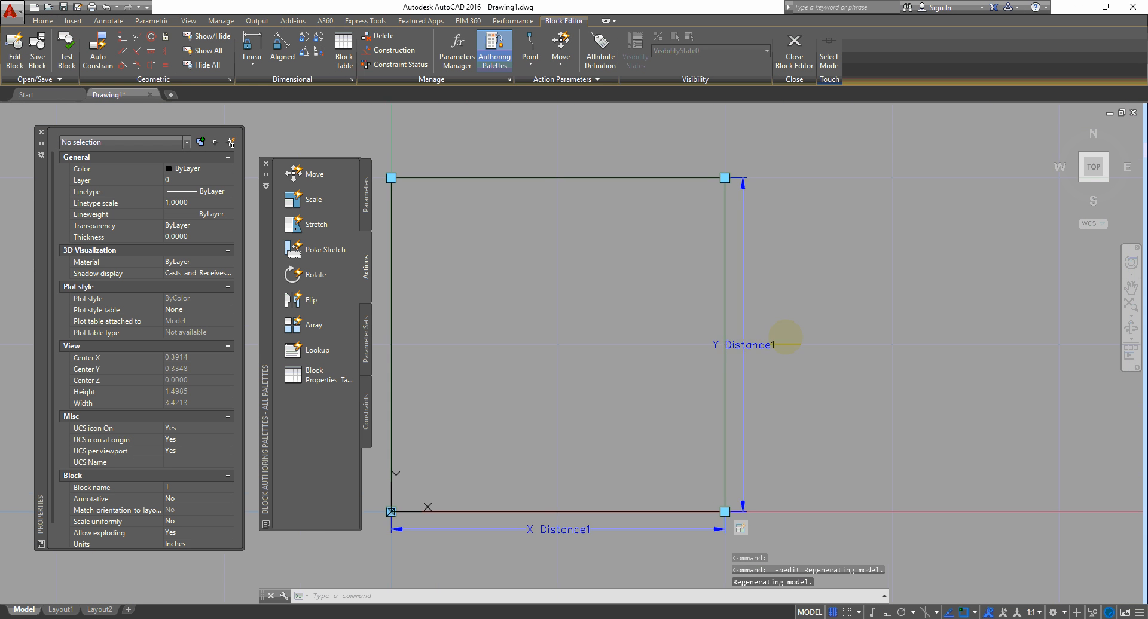
click(828, 327)
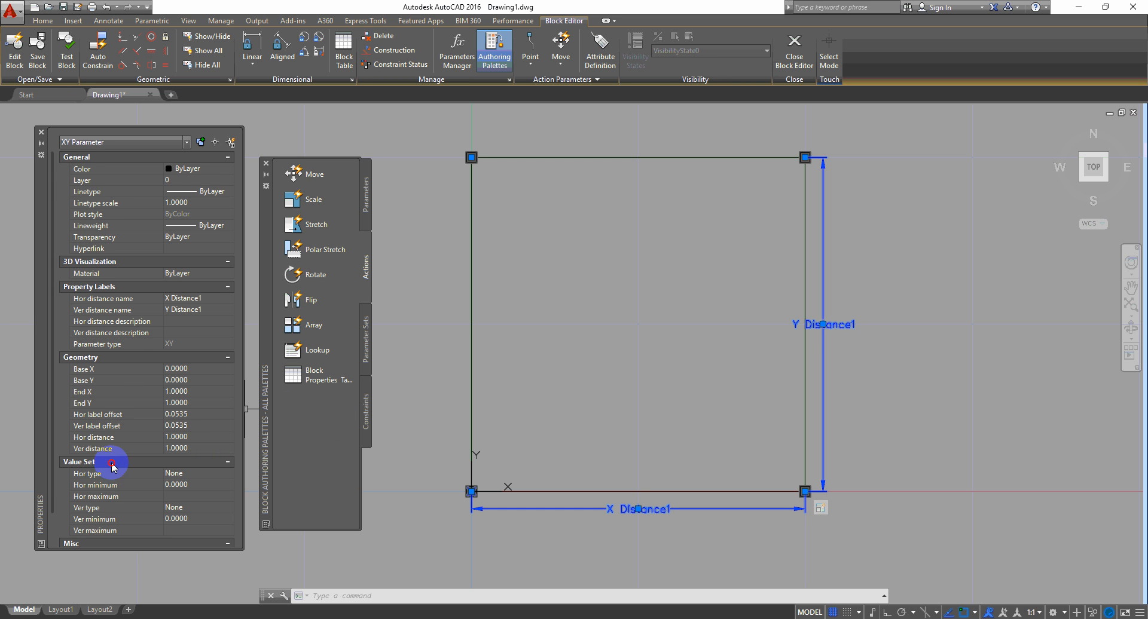
scroll(111, 468, down, 3)
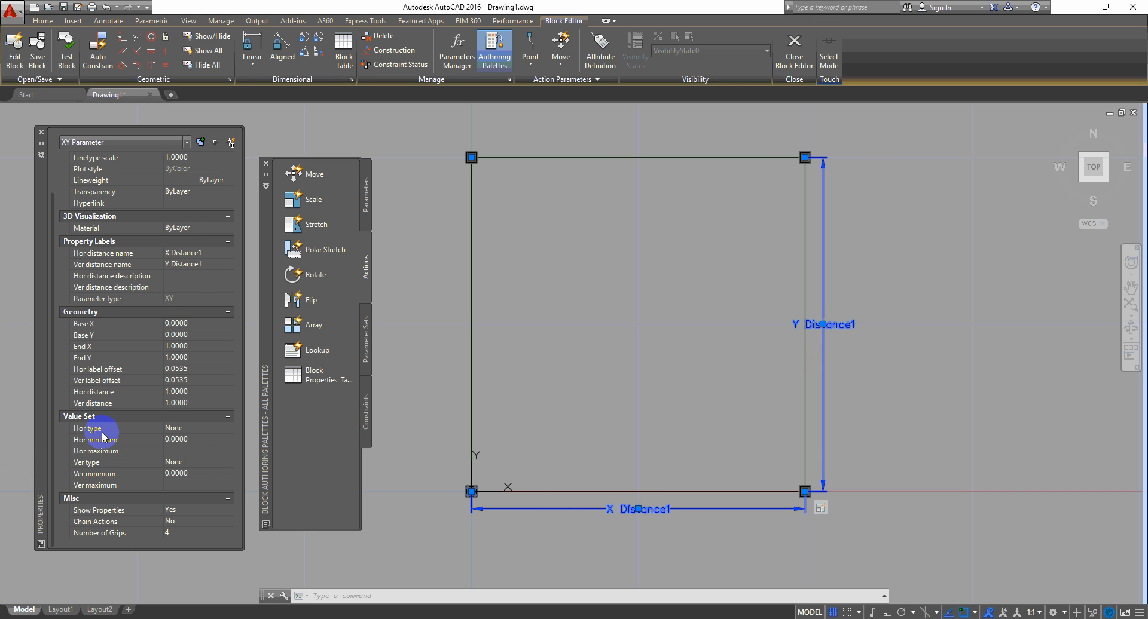
click(225, 429)
click(229, 428)
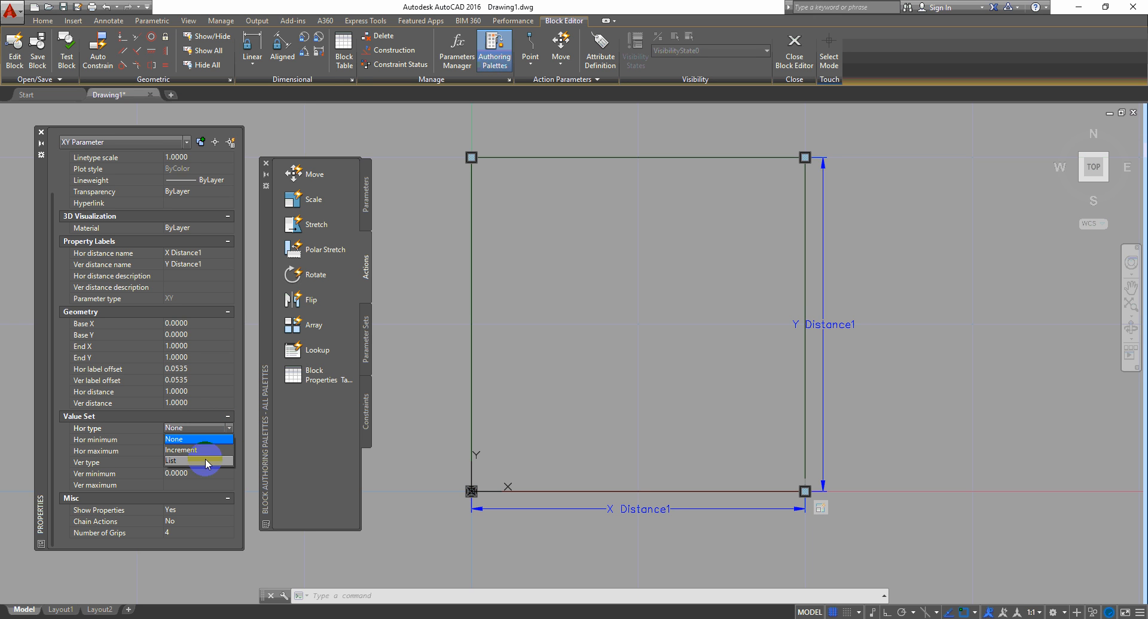
click(206, 417)
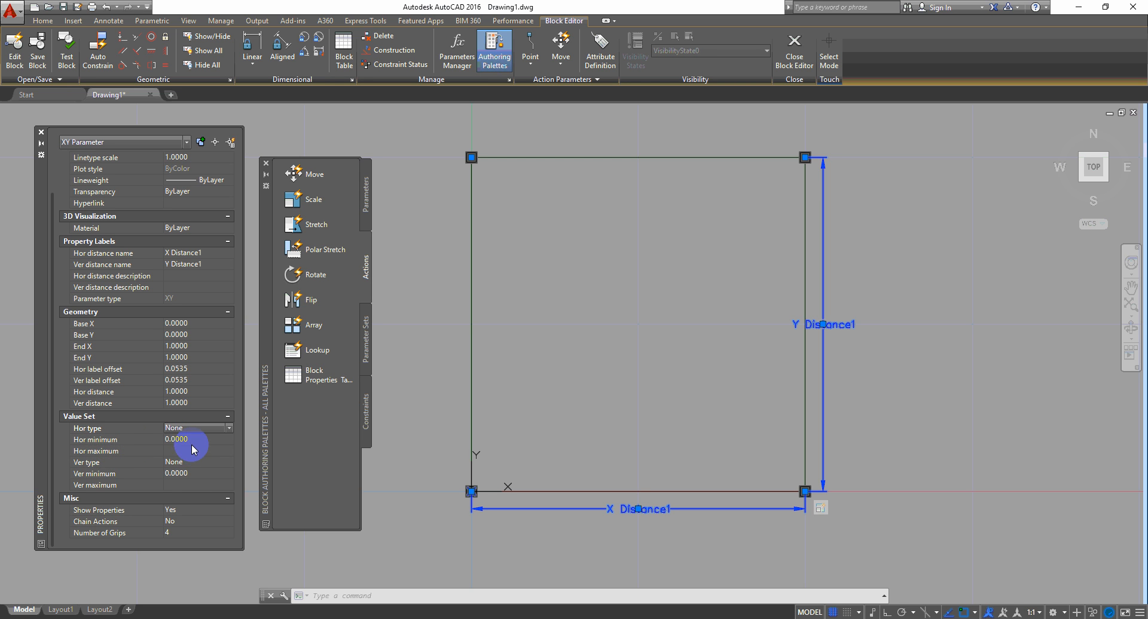
click(228, 464)
click(228, 463)
click(229, 465)
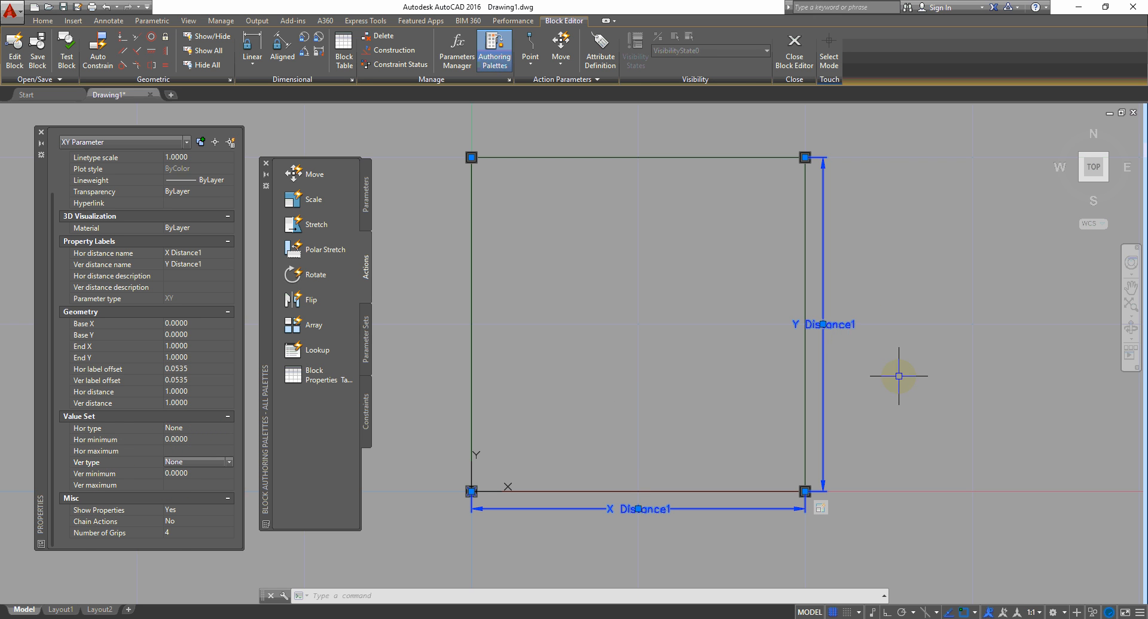
key(Escape)
Step: Set the scale action's Base X to 0.5000, then close the Block Editor
click(974, 388)
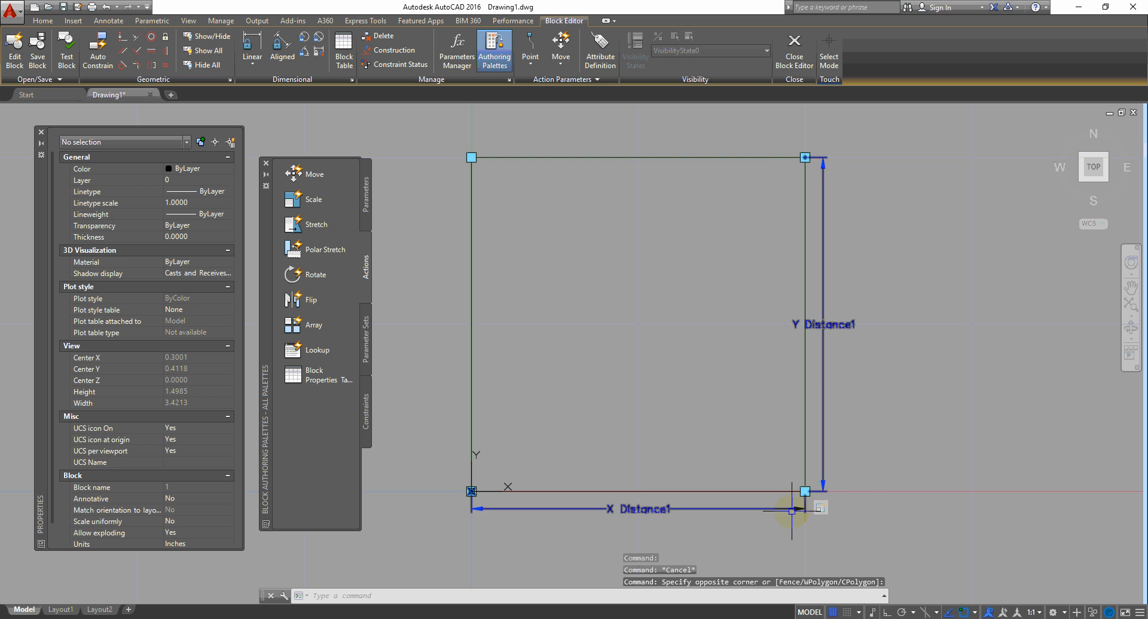
click(821, 509)
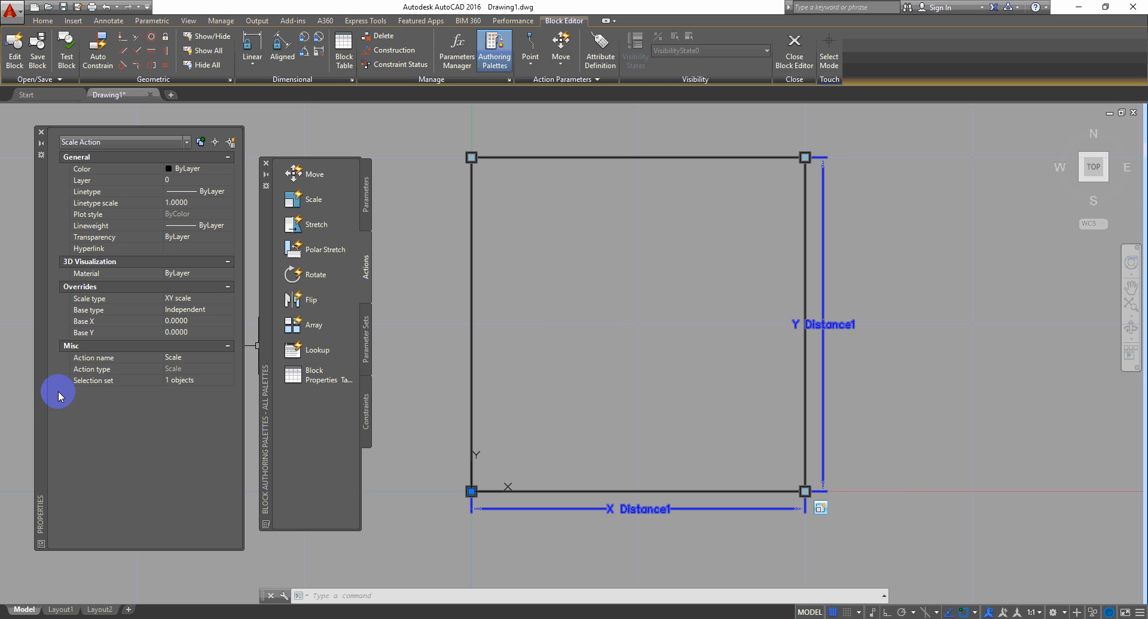
click(201, 322)
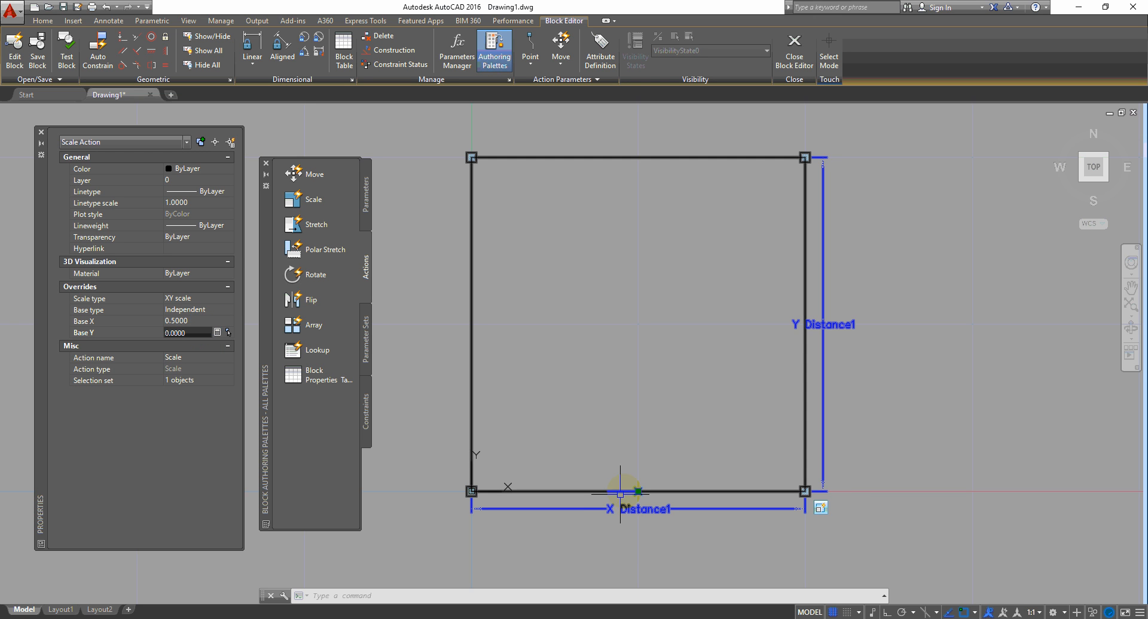
click(794, 48)
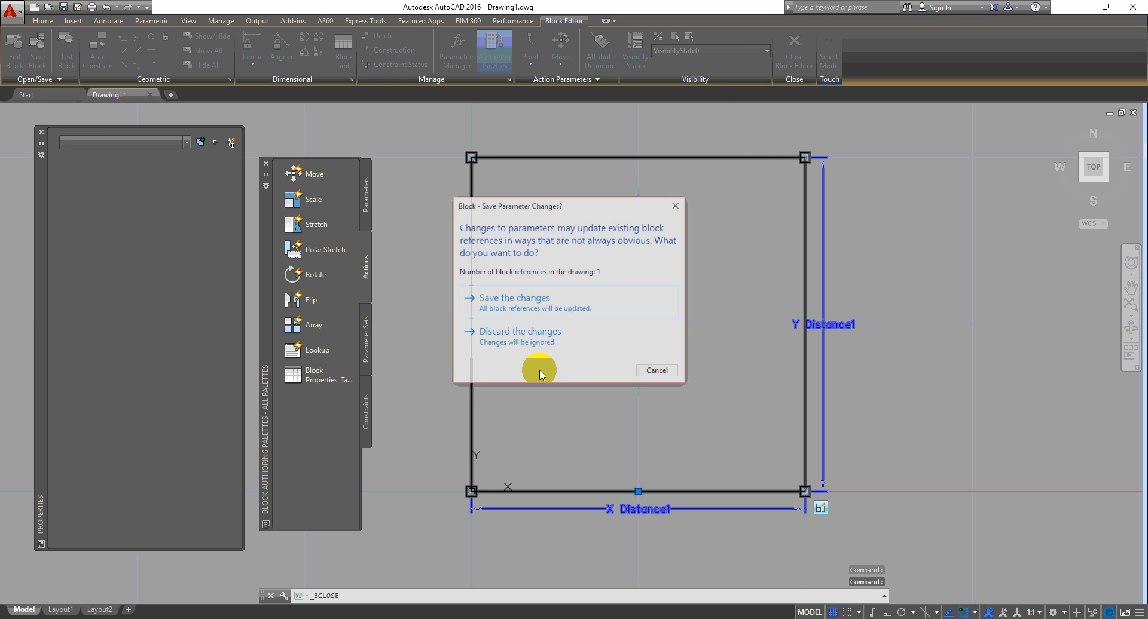
Step: Save the block changes and grip-stretch the brick to 2.3118 by 1.3346, then 2.3021 tall
click(518, 316)
click(837, 329)
click(712, 405)
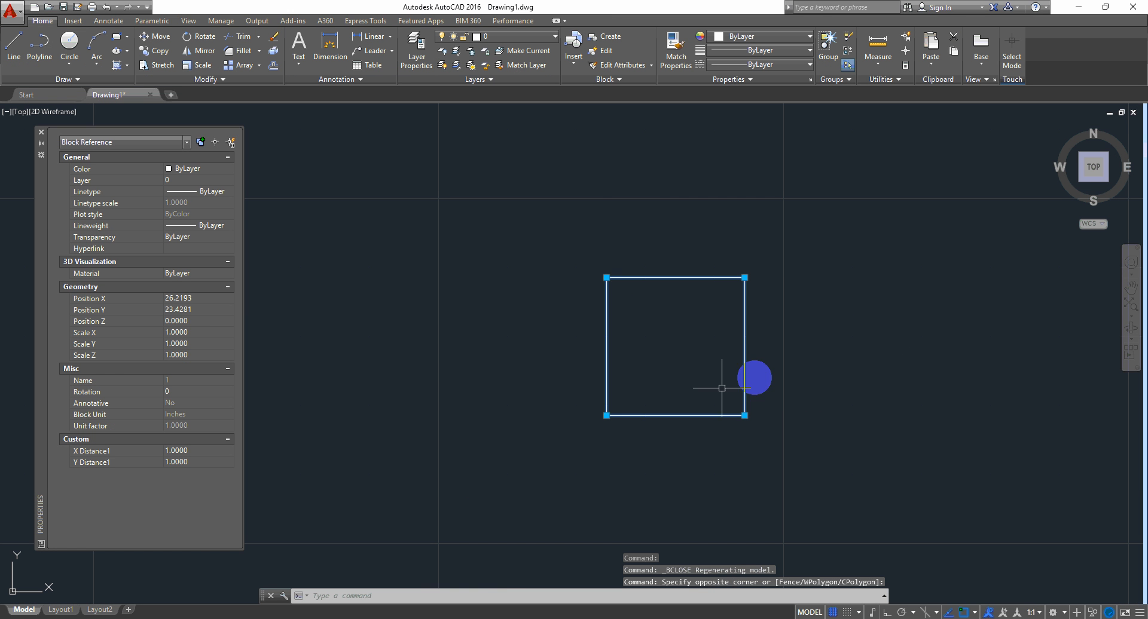
click(744, 415)
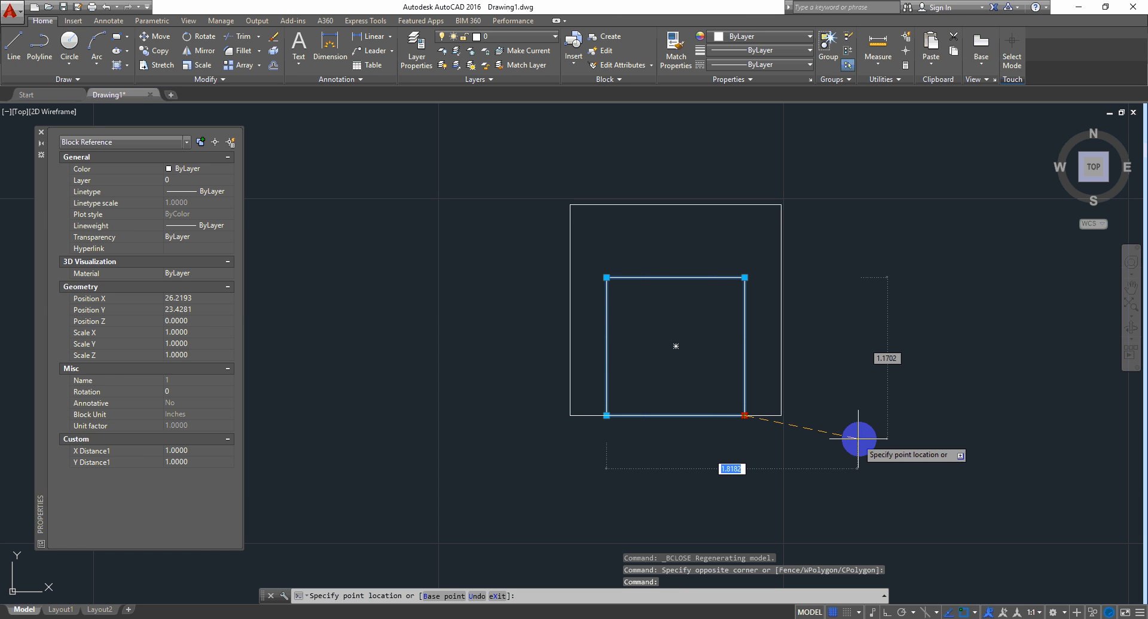
click(925, 461)
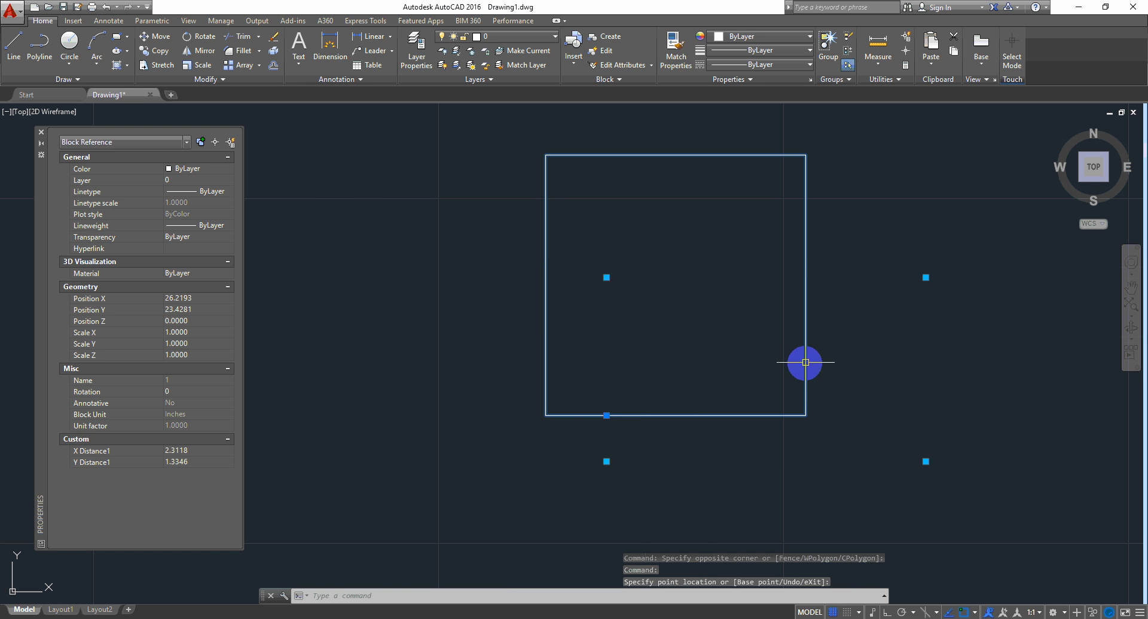
click(926, 277)
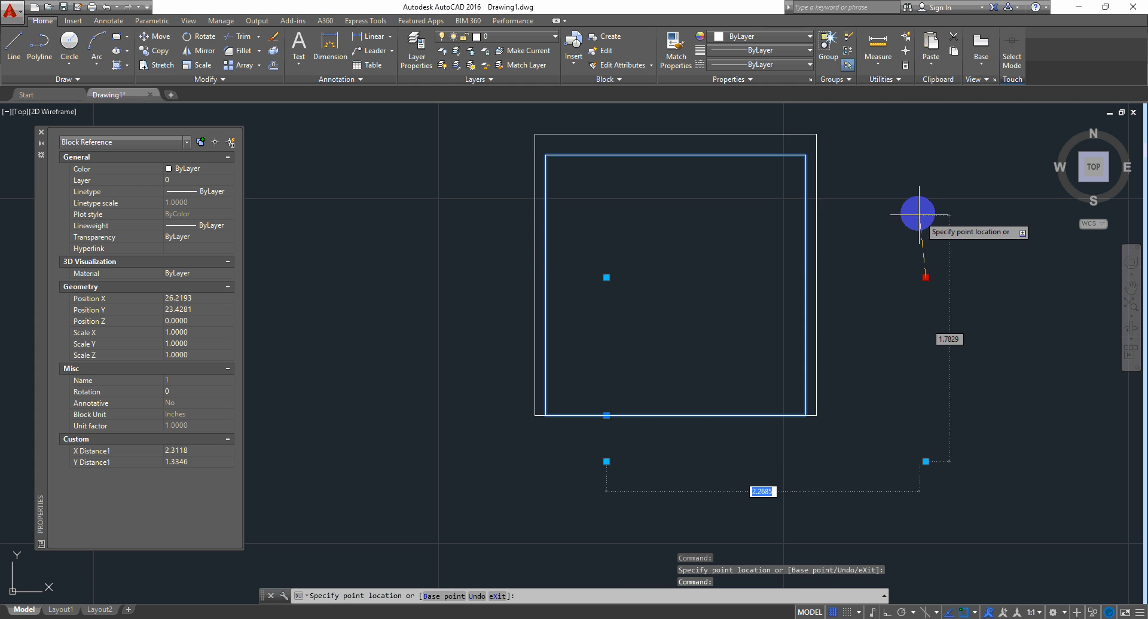
click(932, 144)
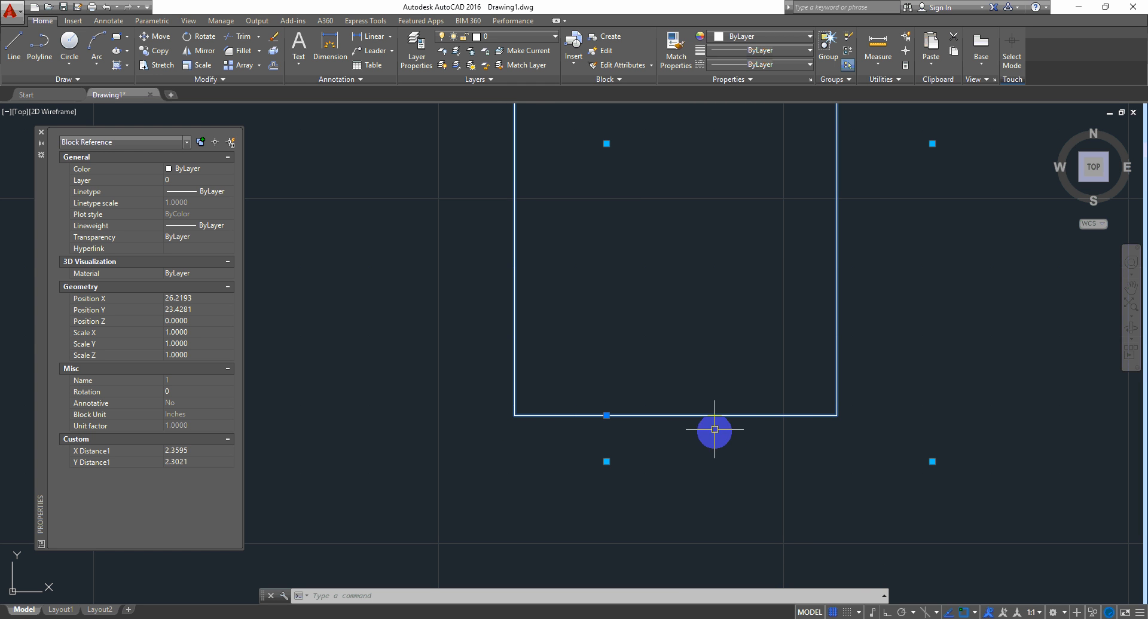
Step: Reset the brick to its original square and reselect it
middle_drag(776, 441, 697, 457)
right_click(726, 265)
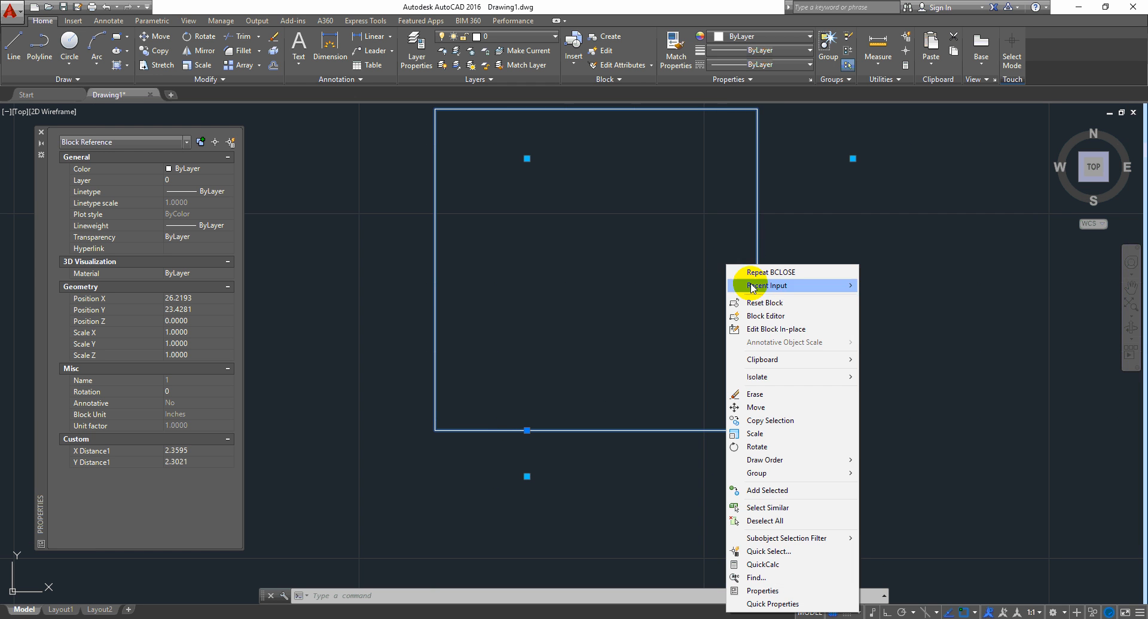
click(794, 303)
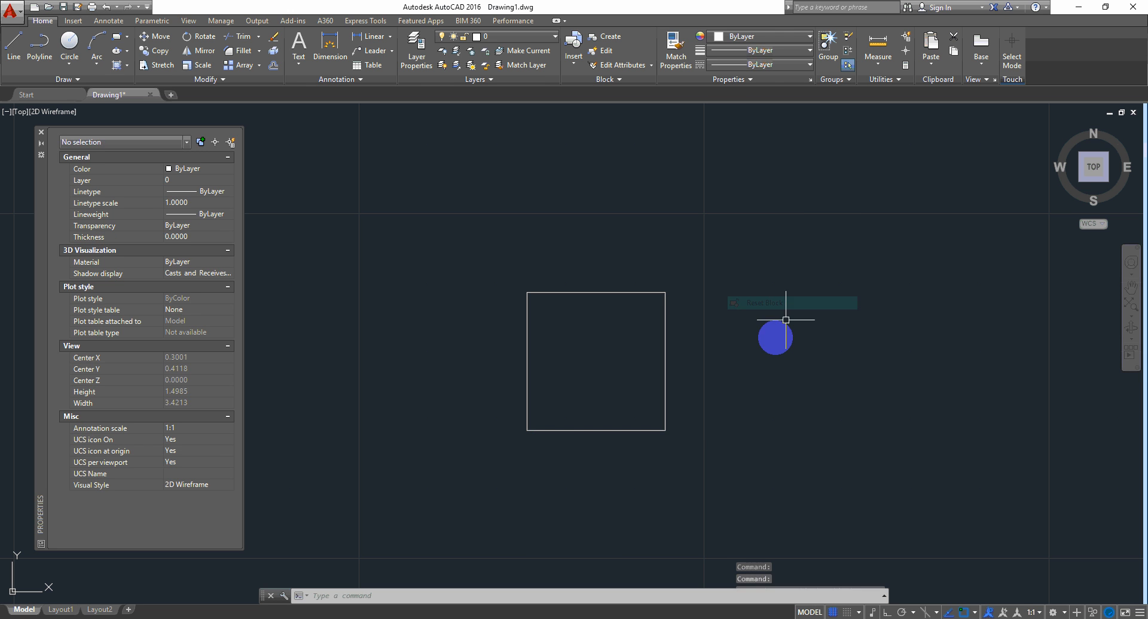
click(742, 323)
click(572, 403)
right_click(676, 224)
Step: Open the brick in the Block Editor and delete its Scale action
click(736, 275)
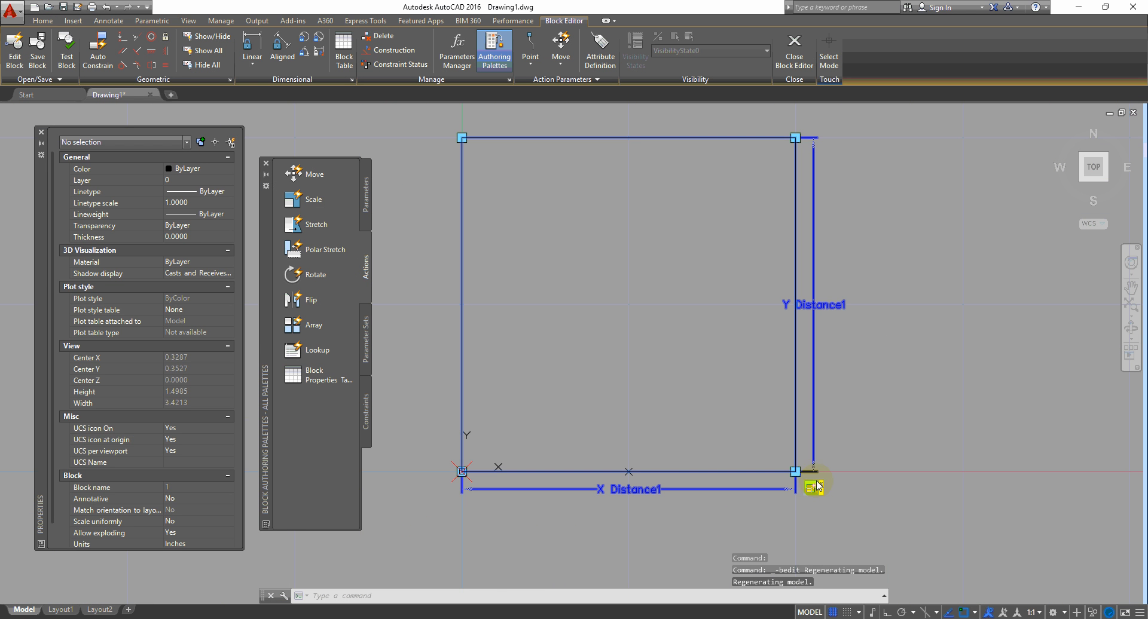
click(817, 487)
right_click(813, 496)
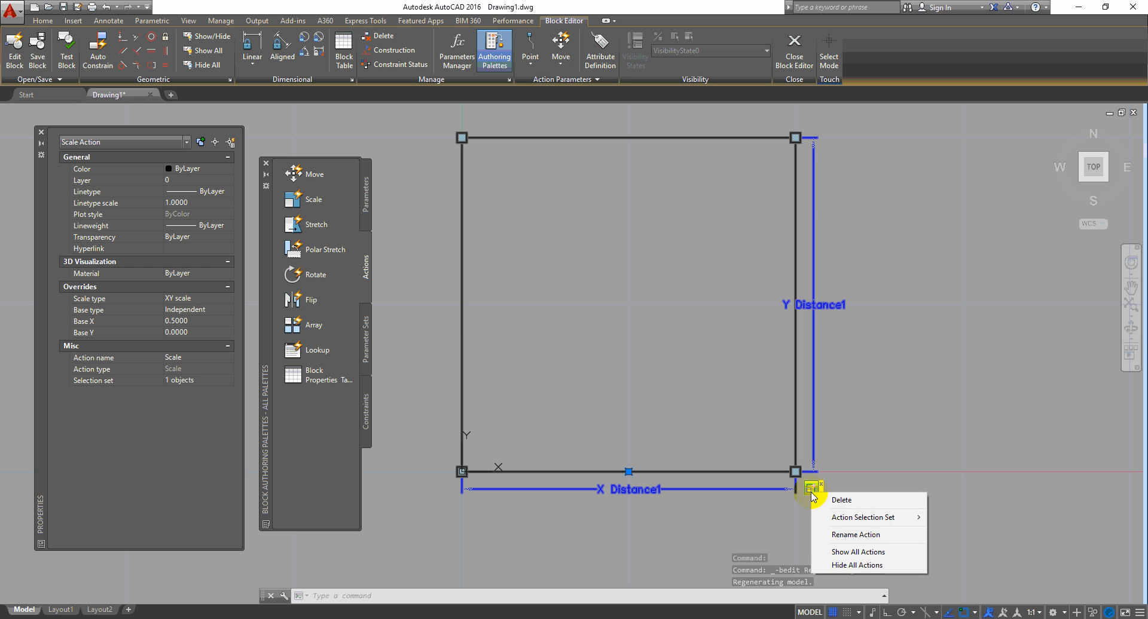
click(867, 501)
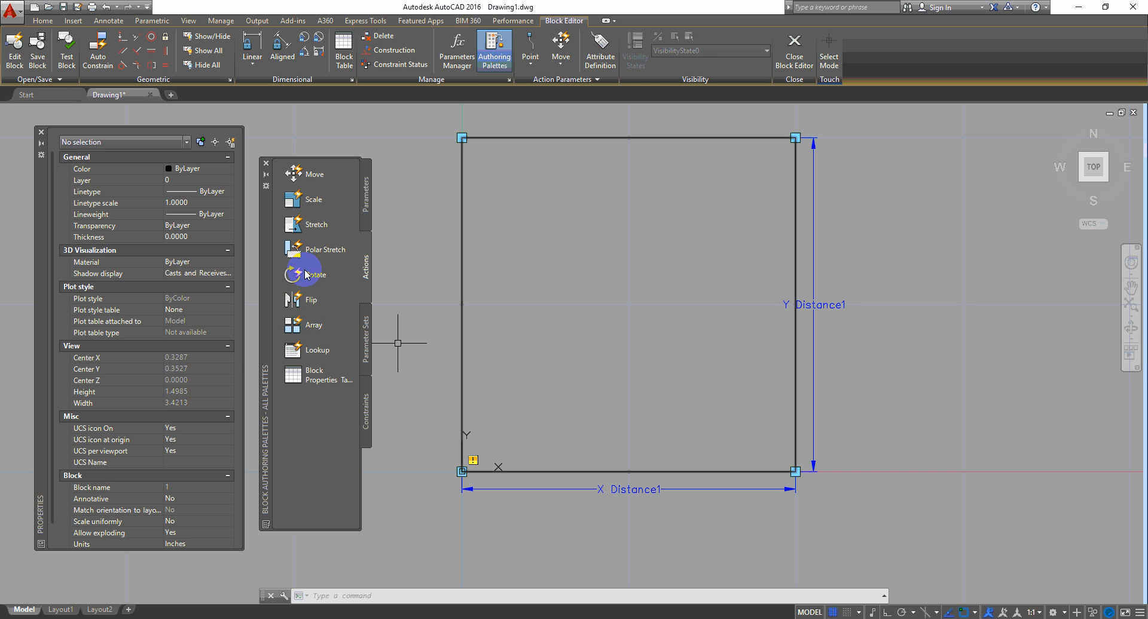
Step: Add an Array action tied to Y Distance1, with the brick rectangle as its object
click(295, 326)
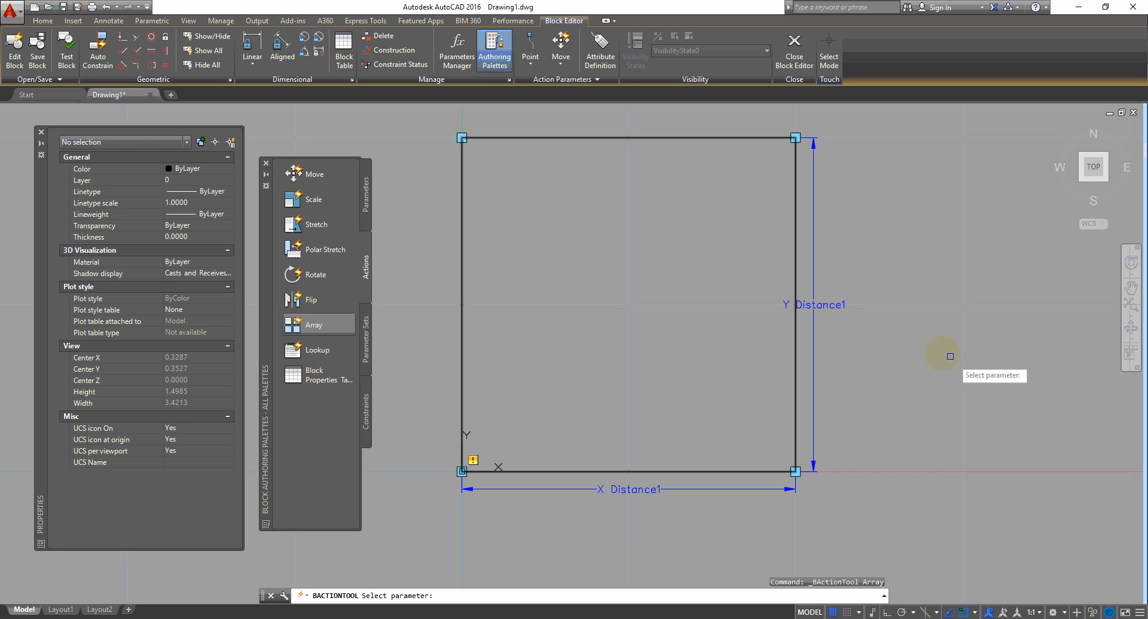
click(814, 351)
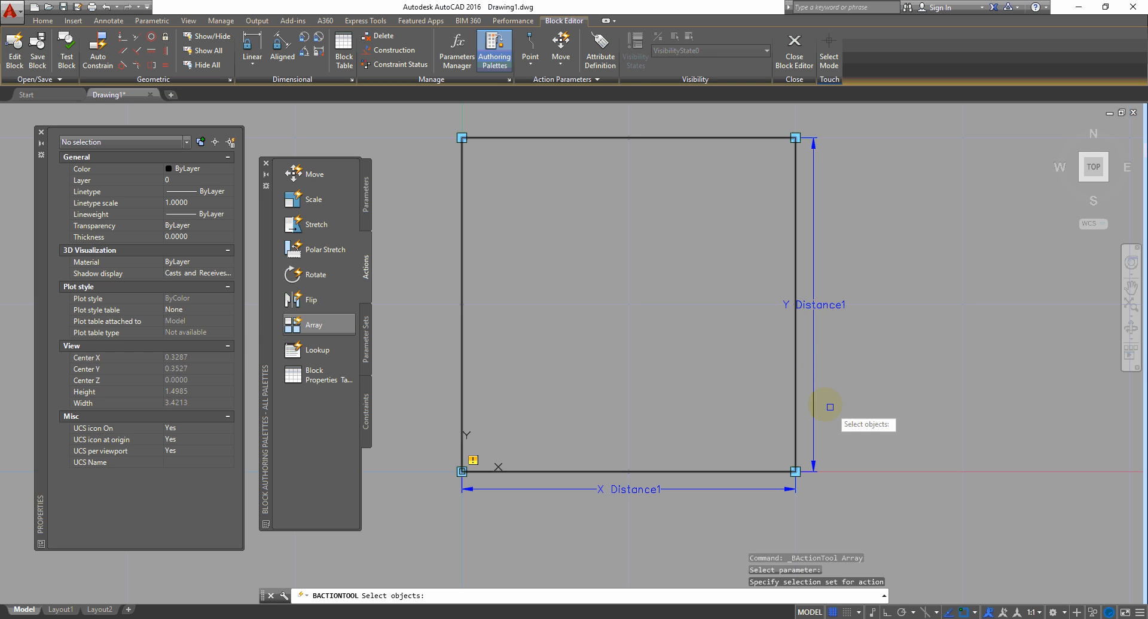
click(805, 381)
click(764, 397)
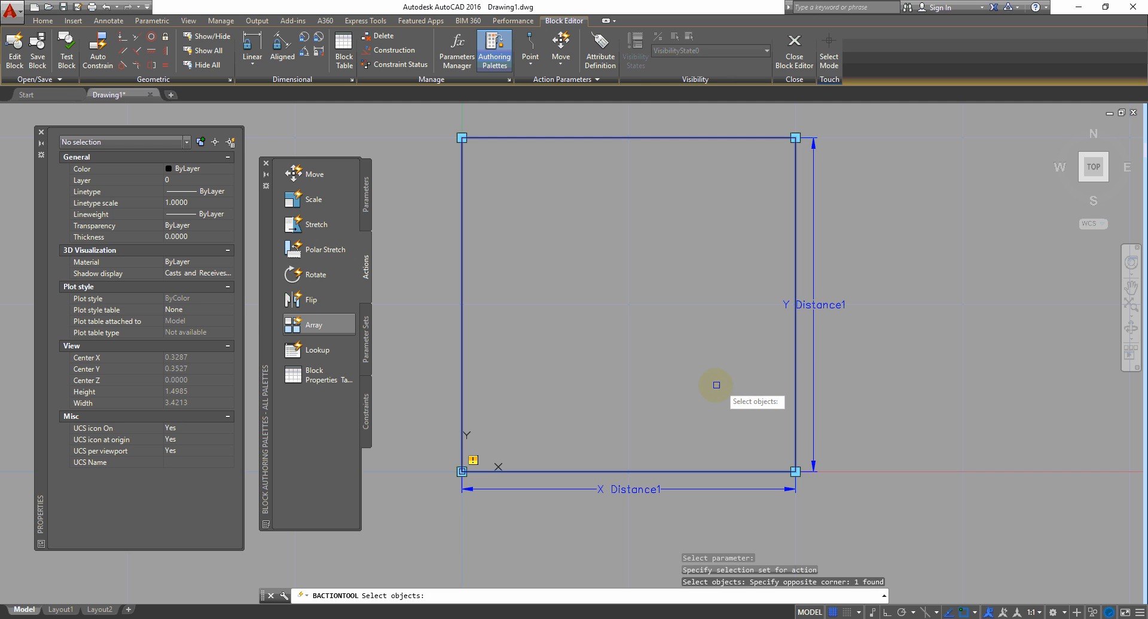
key(Return)
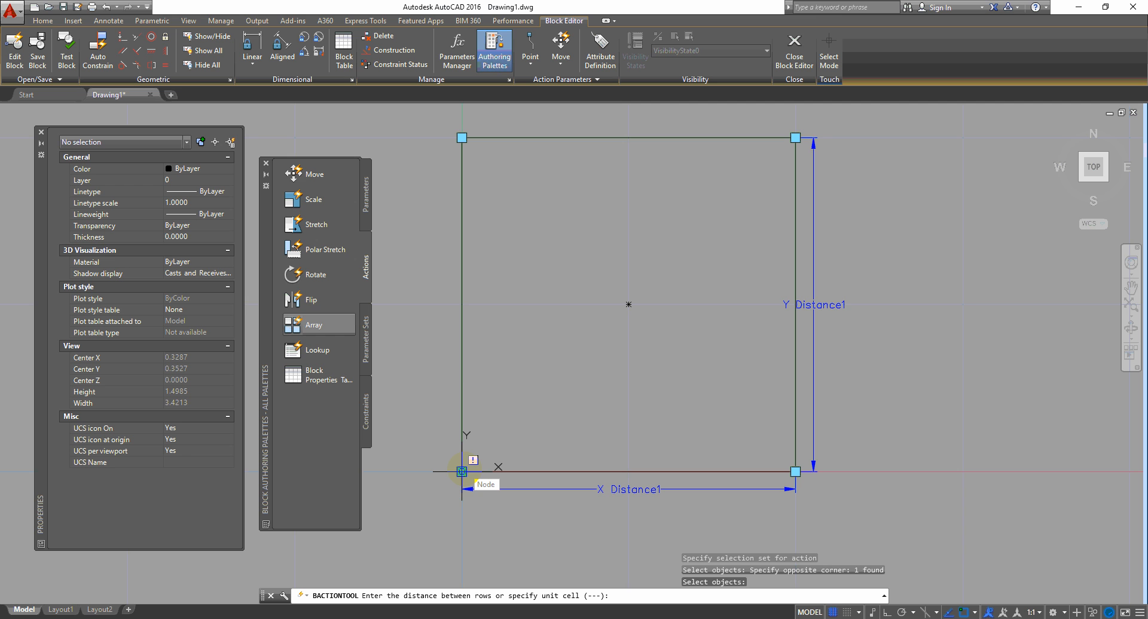
Step: Define the array's unit cell around the brick and set row and column offsets to 1.1000
click(462, 472)
middle_drag(729, 301, 674, 418)
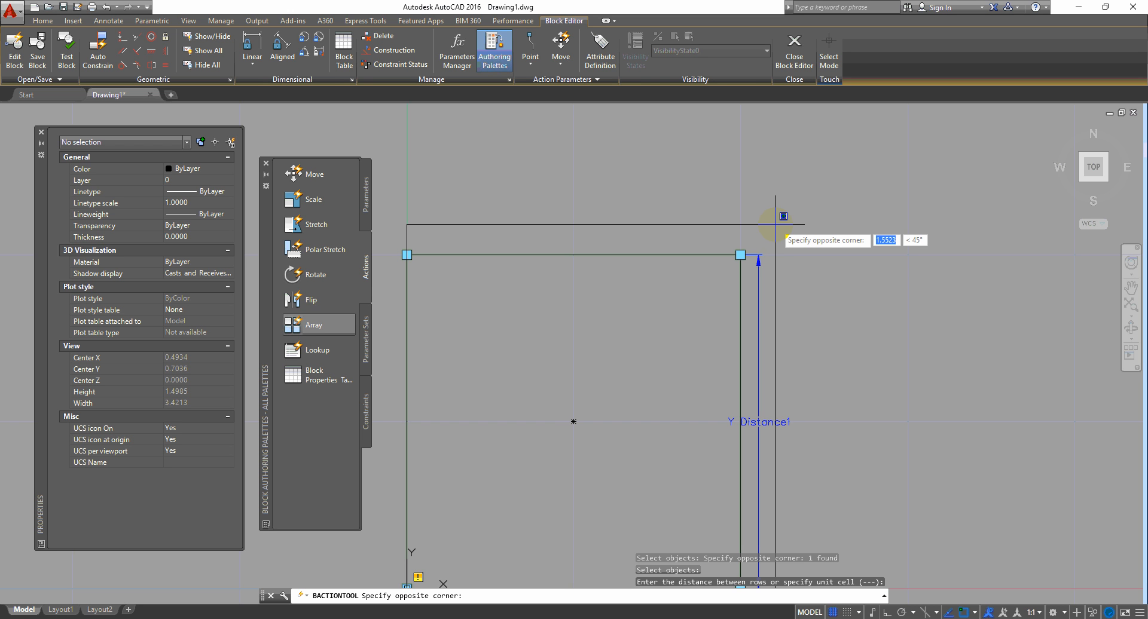
click(779, 224)
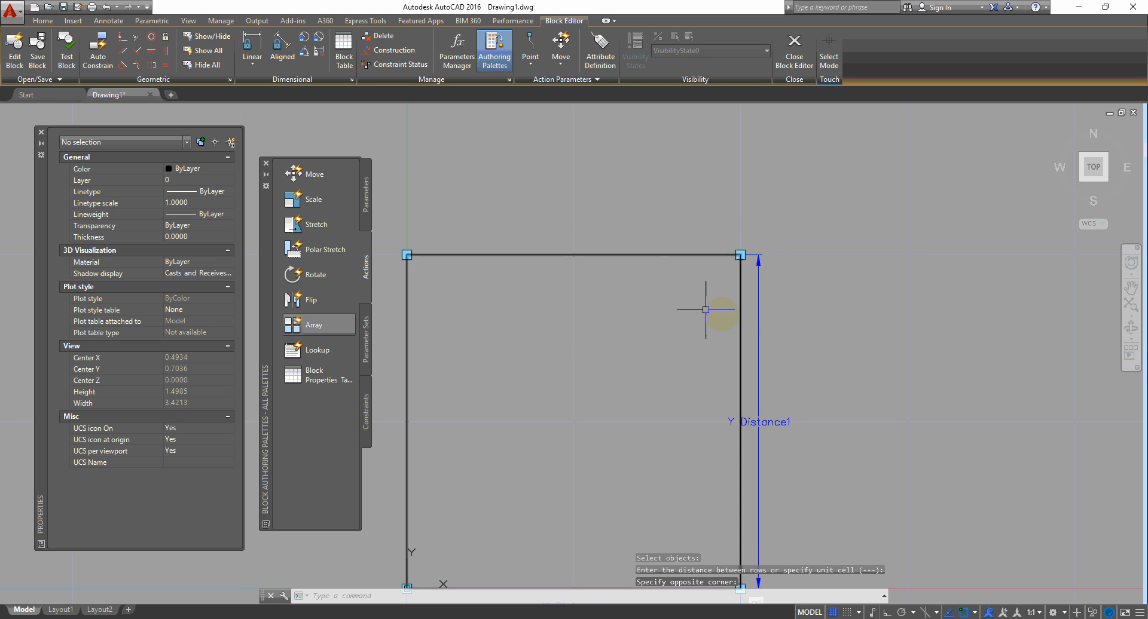
middle_drag(763, 341, 748, 235)
scroll(751, 261, down, 2)
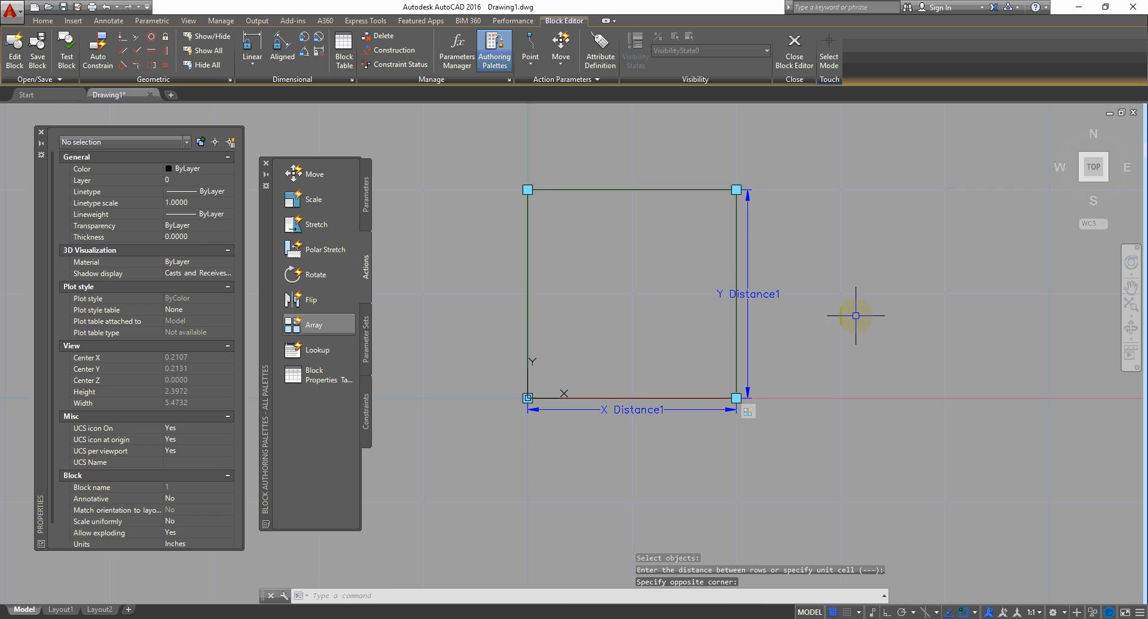
click(756, 416)
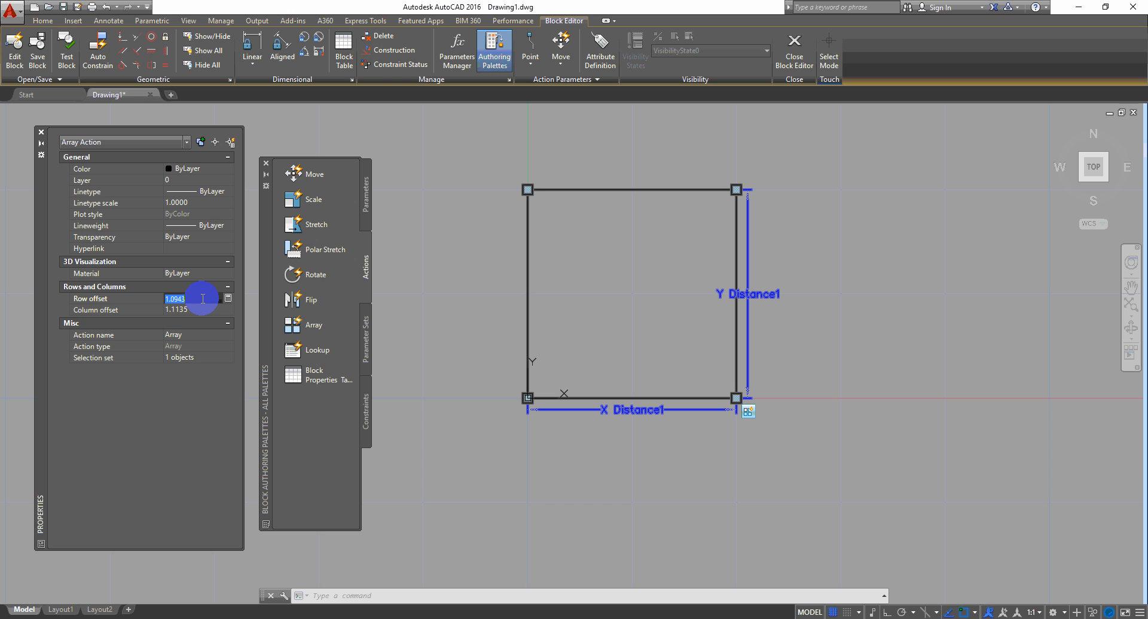
key(Tab)
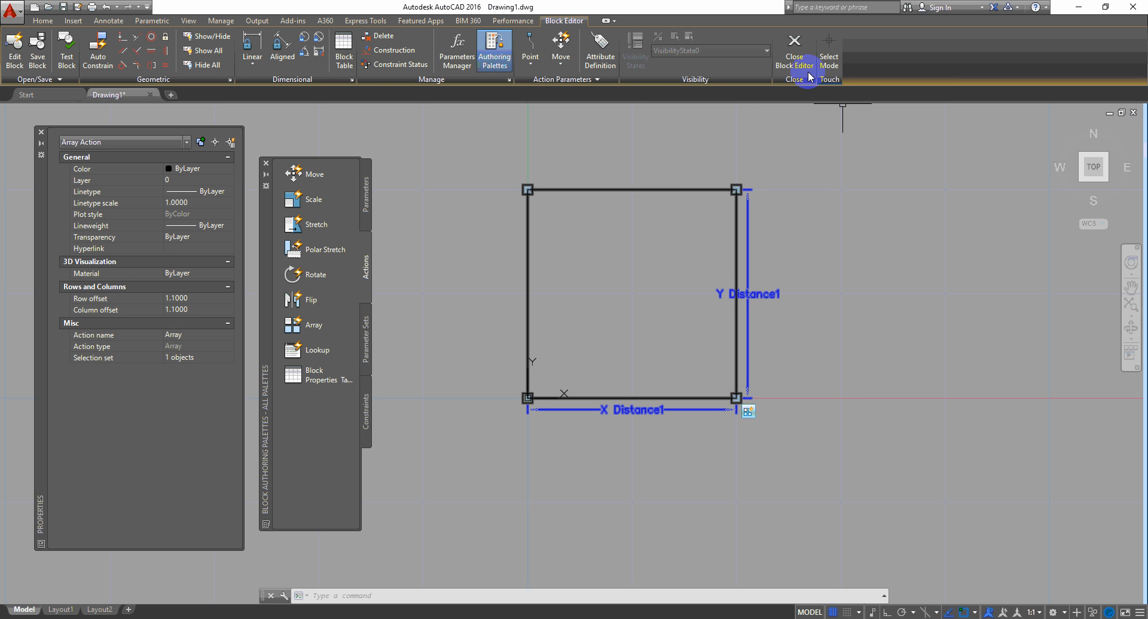
Step: Save the block changes, return to the drawing and select the brick block
click(792, 57)
click(560, 311)
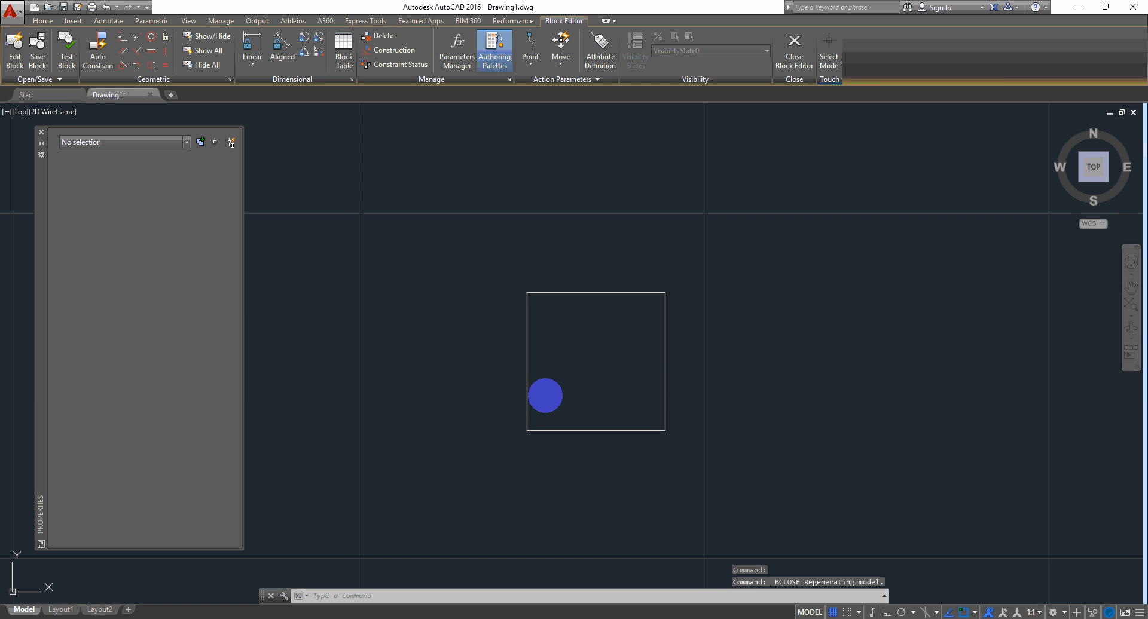
click(815, 312)
click(718, 366)
click(709, 356)
click(633, 401)
scroll(593, 413, down, 2)
middle_drag(702, 389, 611, 470)
scroll(608, 461, up, 1)
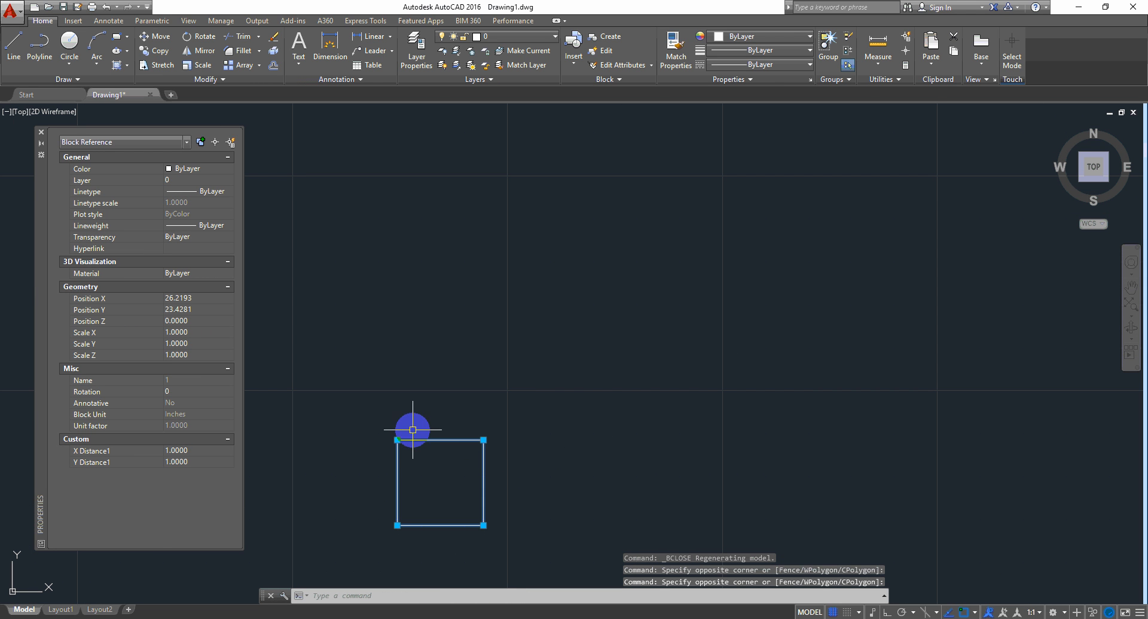
Step: Test-stretch the brick's corner grip upward to Y Distance1 4.4932, then undo it
click(397, 440)
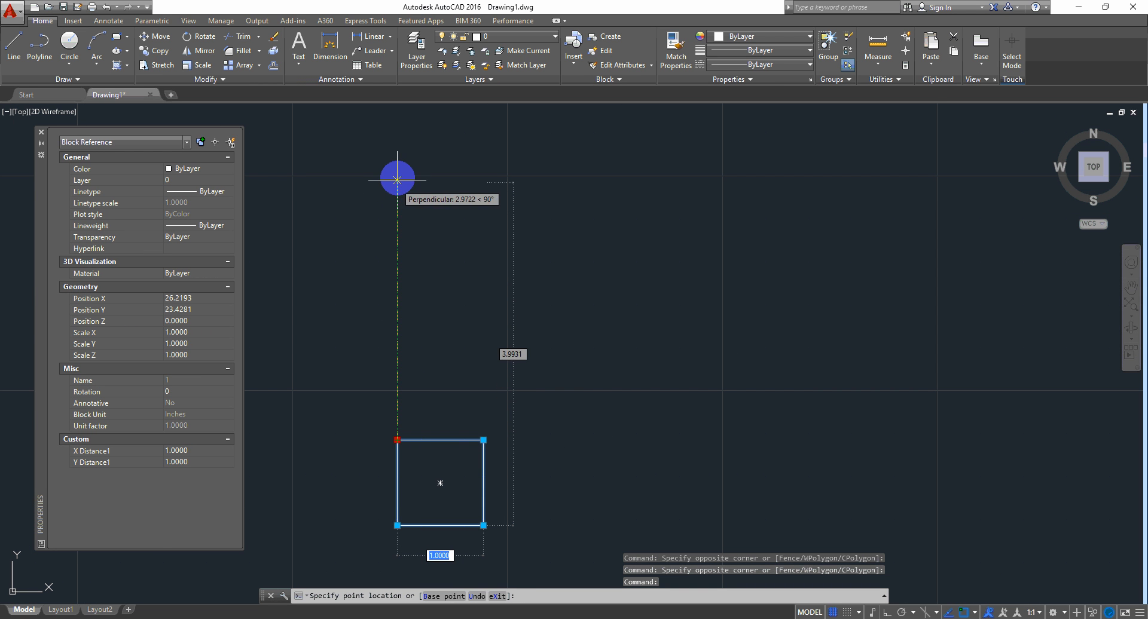
click(397, 140)
scroll(556, 382, down, 2)
key(ctrl+z)
Step: Reset the brick block to a single 1.0000 by 1.0000 square with Reset Block
click(546, 384)
click(474, 469)
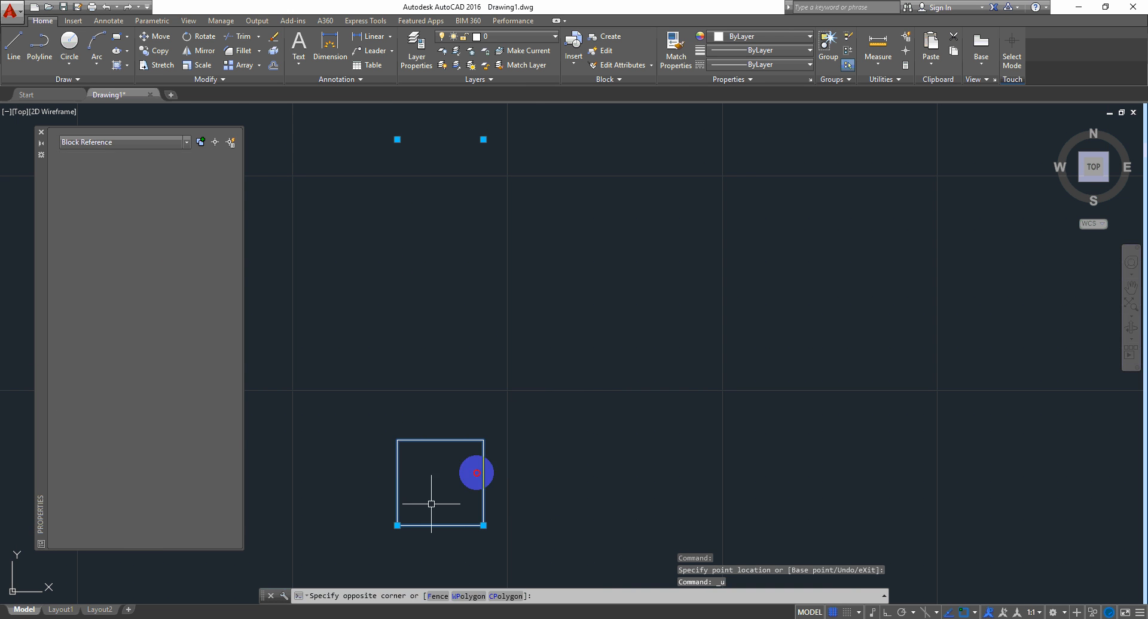
scroll(505, 499, down, 1)
right_click(598, 254)
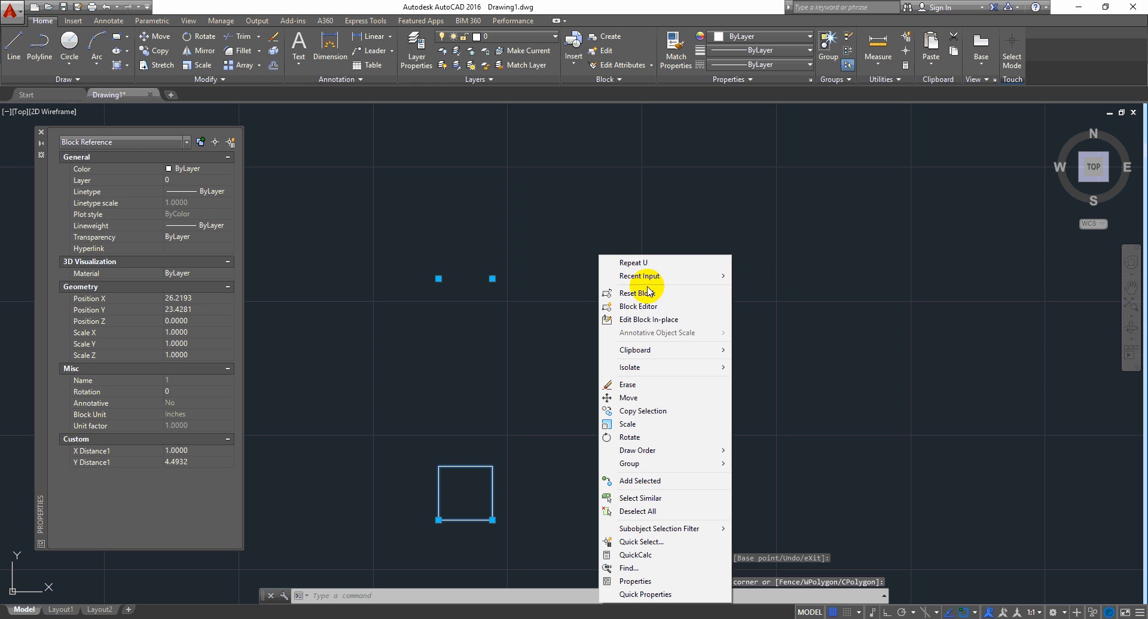
click(647, 294)
Step: Reselect the brick and grab its array corner grip with ortho toggled by F8
click(531, 450)
click(471, 480)
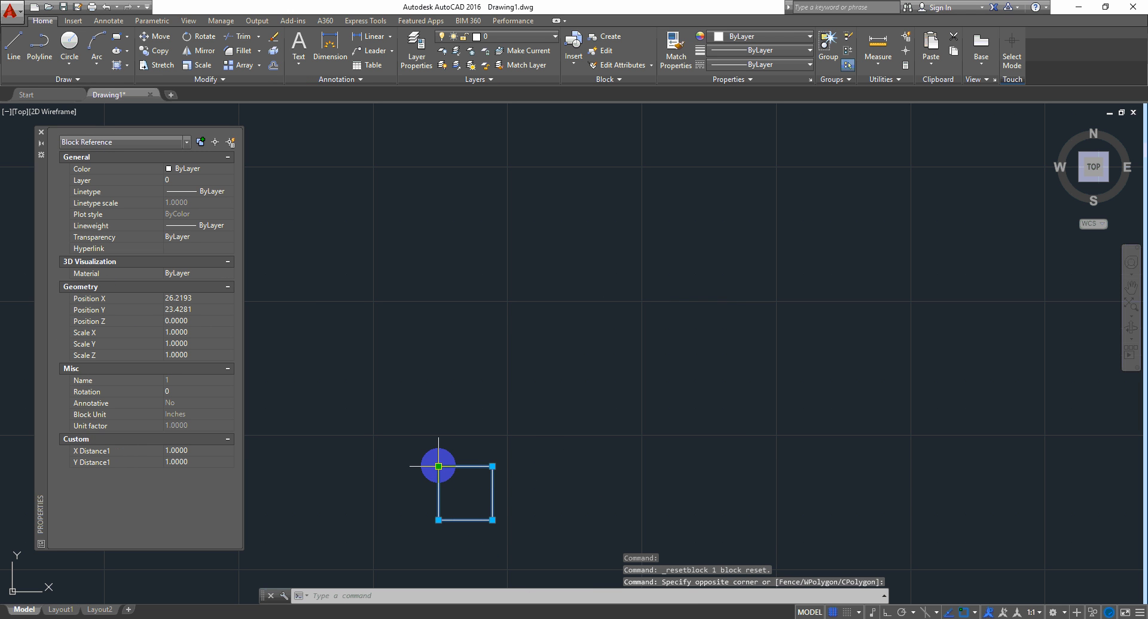
click(438, 466)
key(F8)
key(F8)
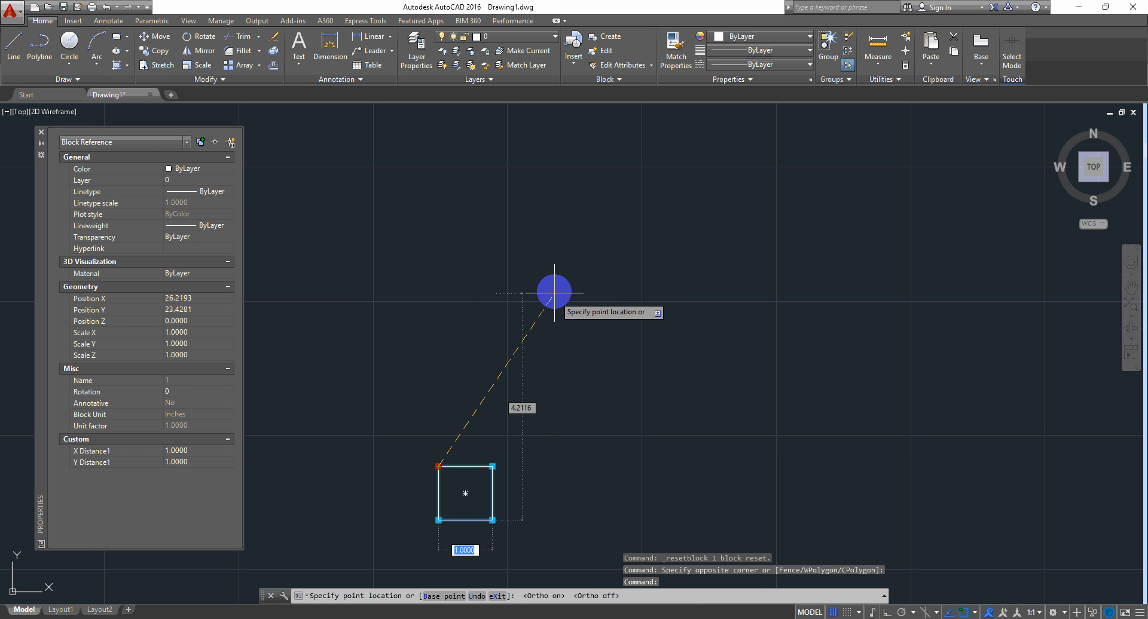
Step: Drag the array grip out to a 5 by 5 grid, then to 10 by 7
middle_drag(397, 260, 621, 236)
scroll(622, 236, down, 2)
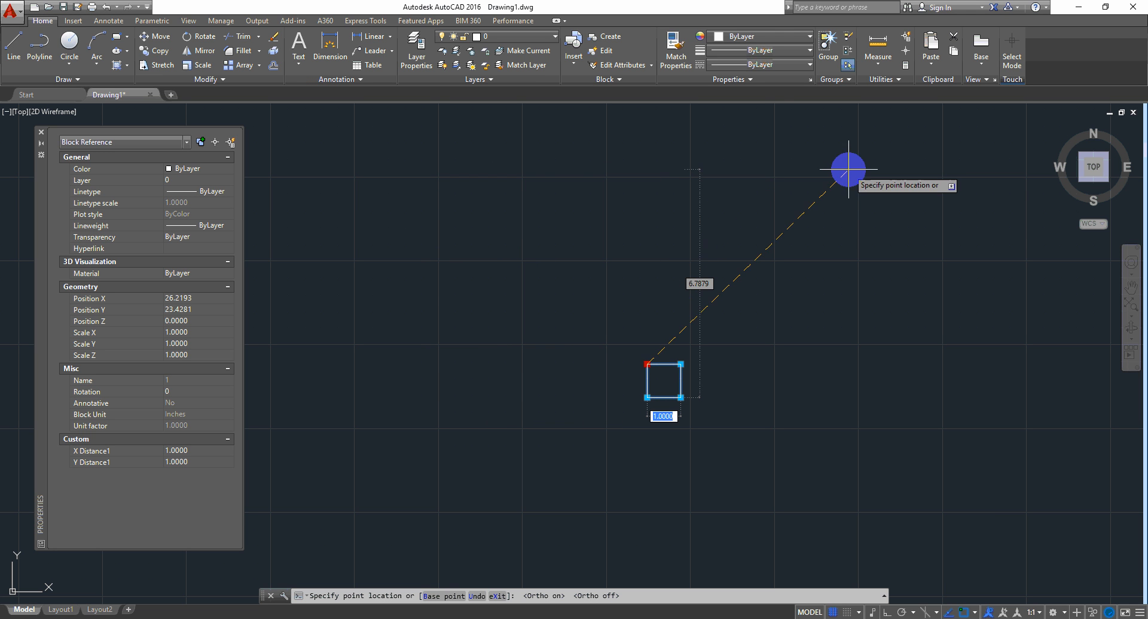
click(466, 205)
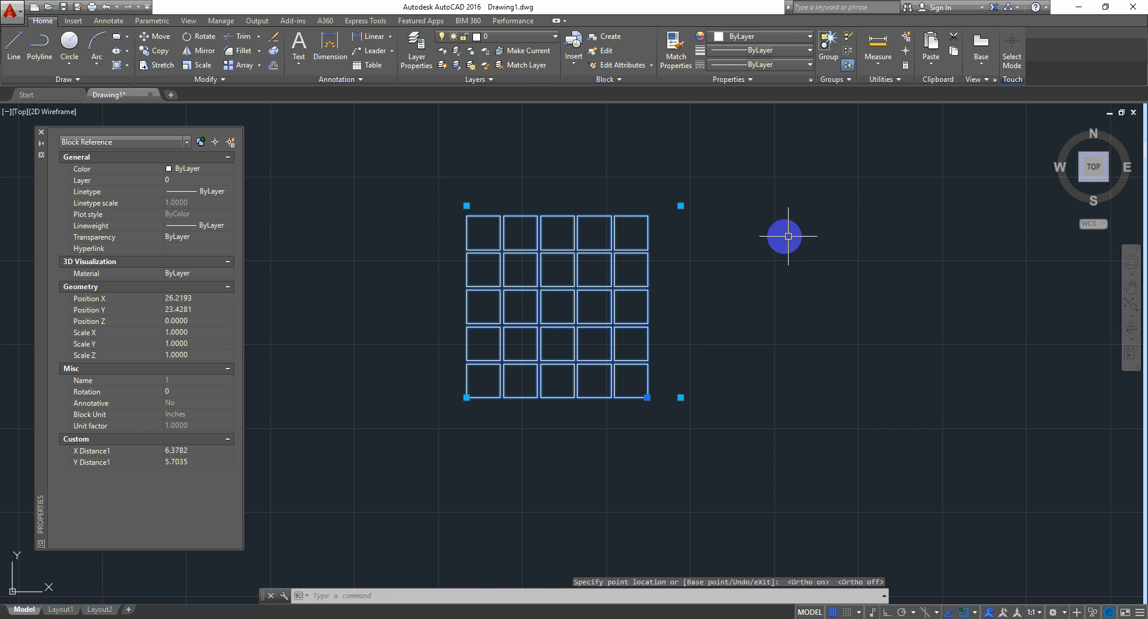
click(681, 206)
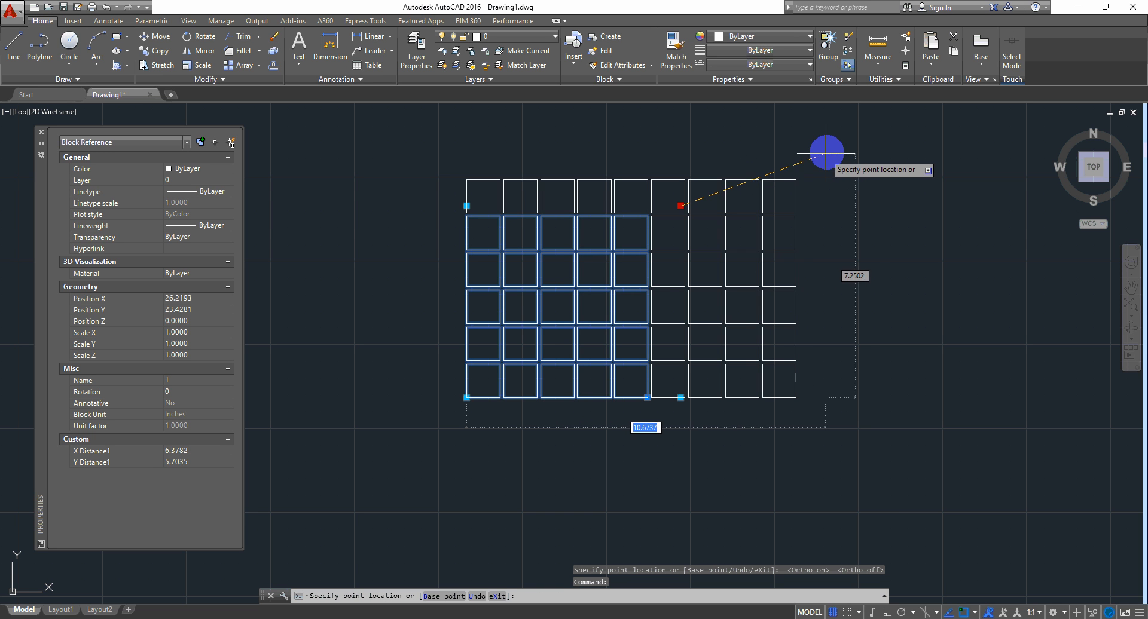
click(840, 121)
Step: Add more rows and columns to reach 17.0414 by 16.4319, then clear the selection
middle_drag(838, 329, 794, 353)
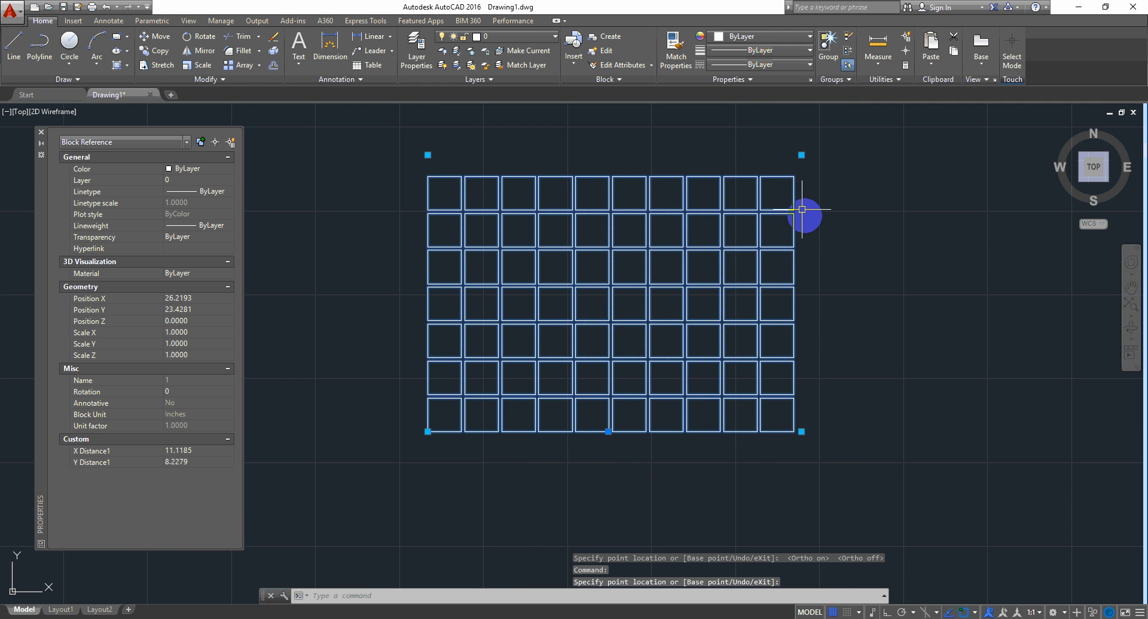
middle_drag(835, 416, 823, 348)
scroll(820, 350, down, 2)
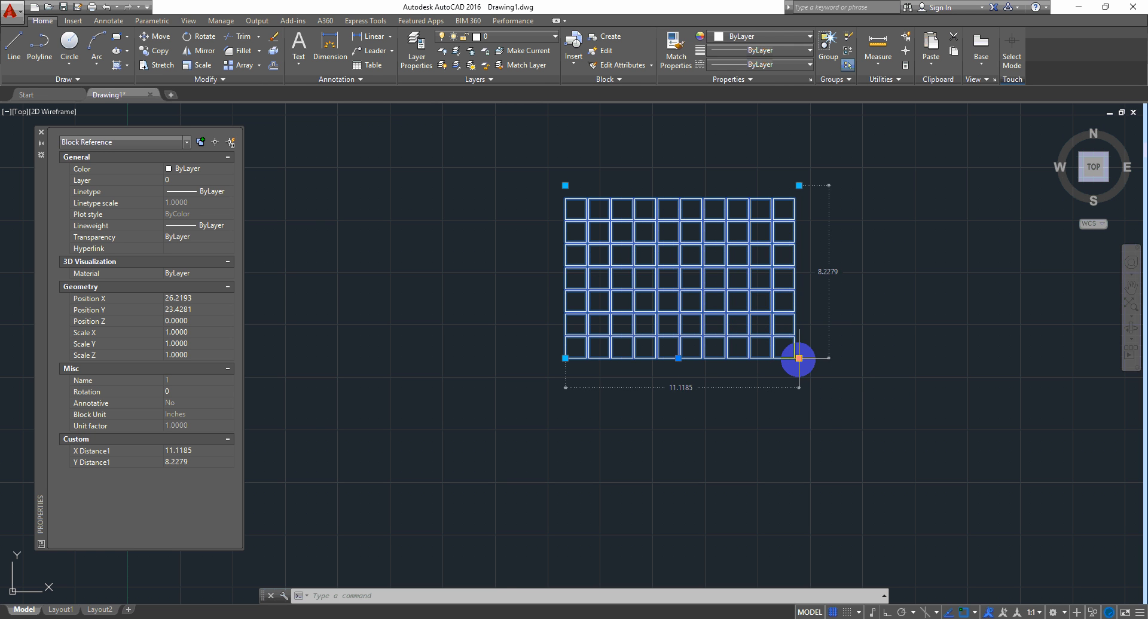
click(799, 359)
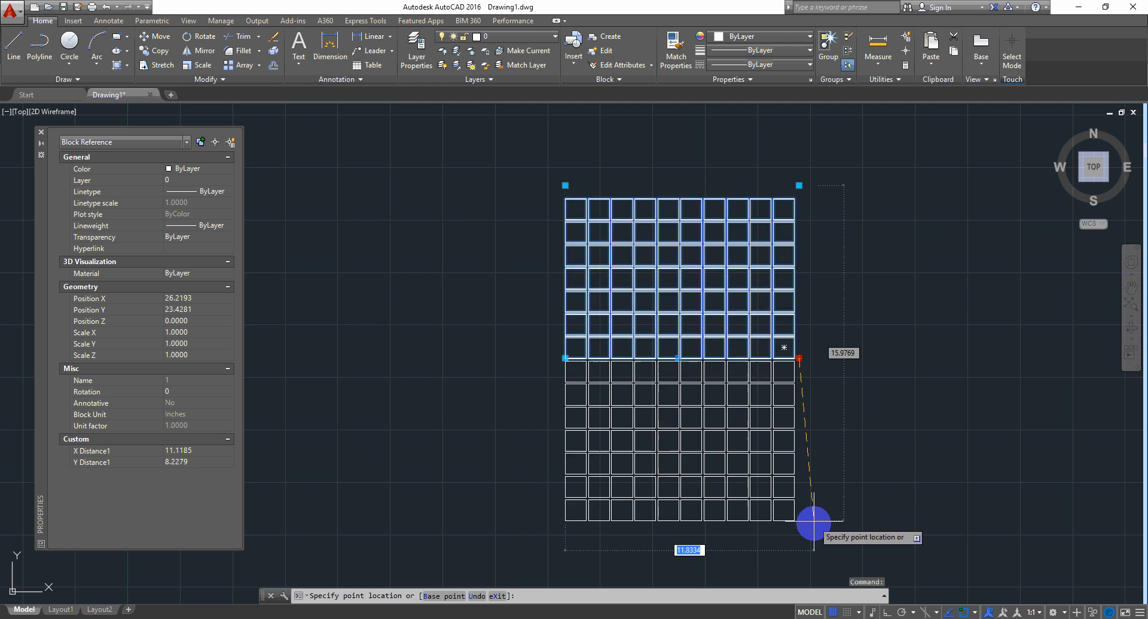
click(813, 532)
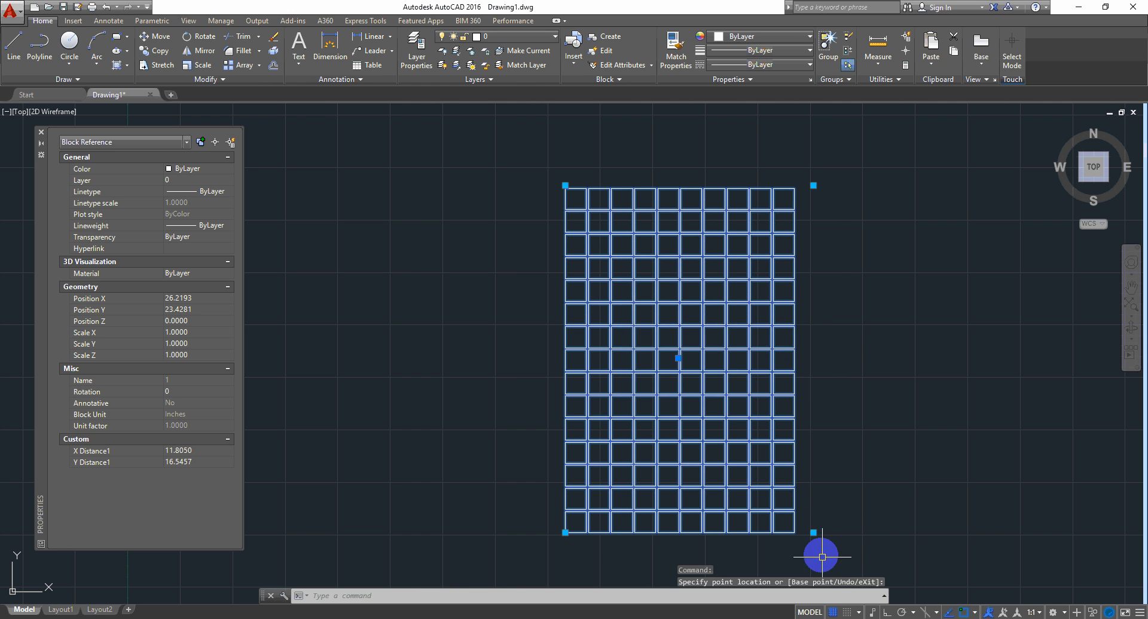
click(813, 533)
click(909, 533)
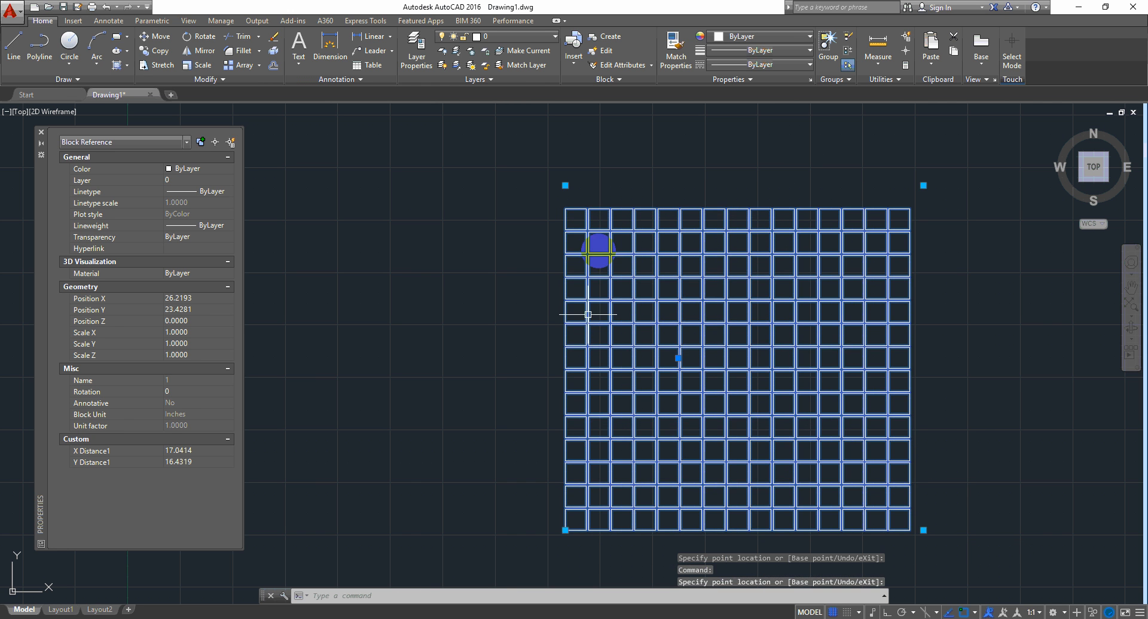
key(Escape)
scroll(843, 340, up, 8)
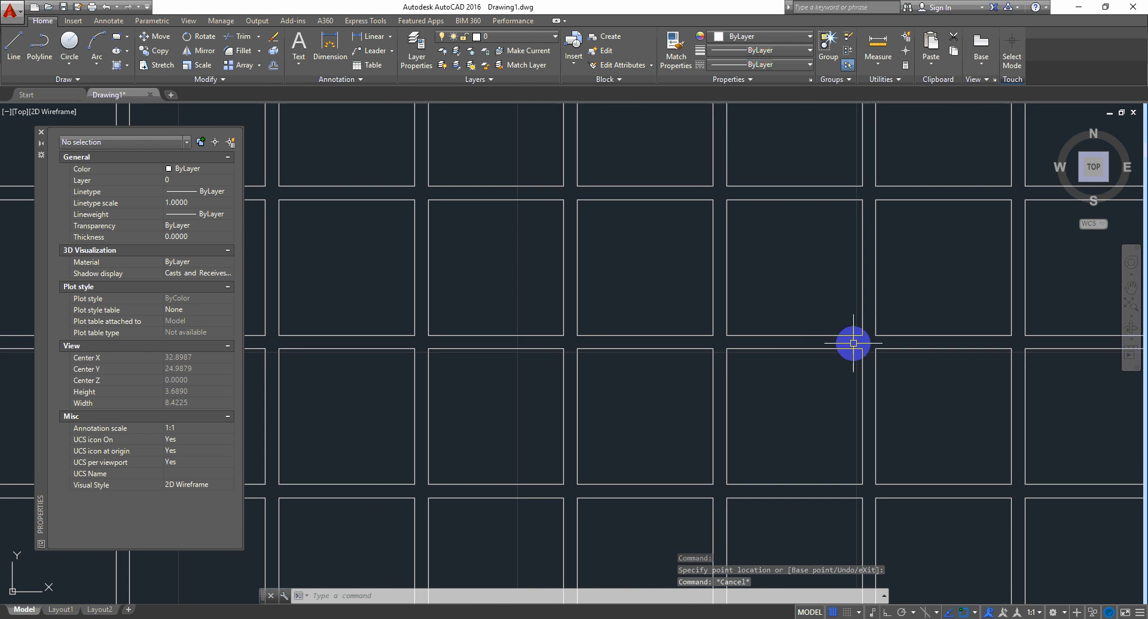
Step: Measure the gap between neighbouring bricks, confirming 0.1000
scroll(862, 210, up, 6)
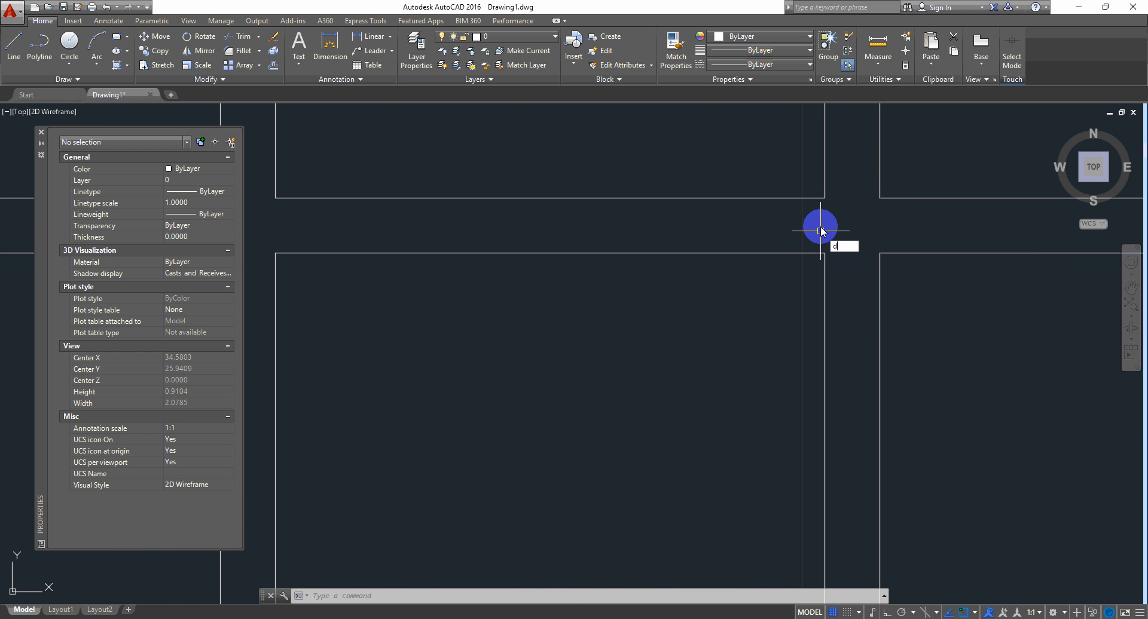
text(i)
key(Return)
click(826, 258)
click(825, 197)
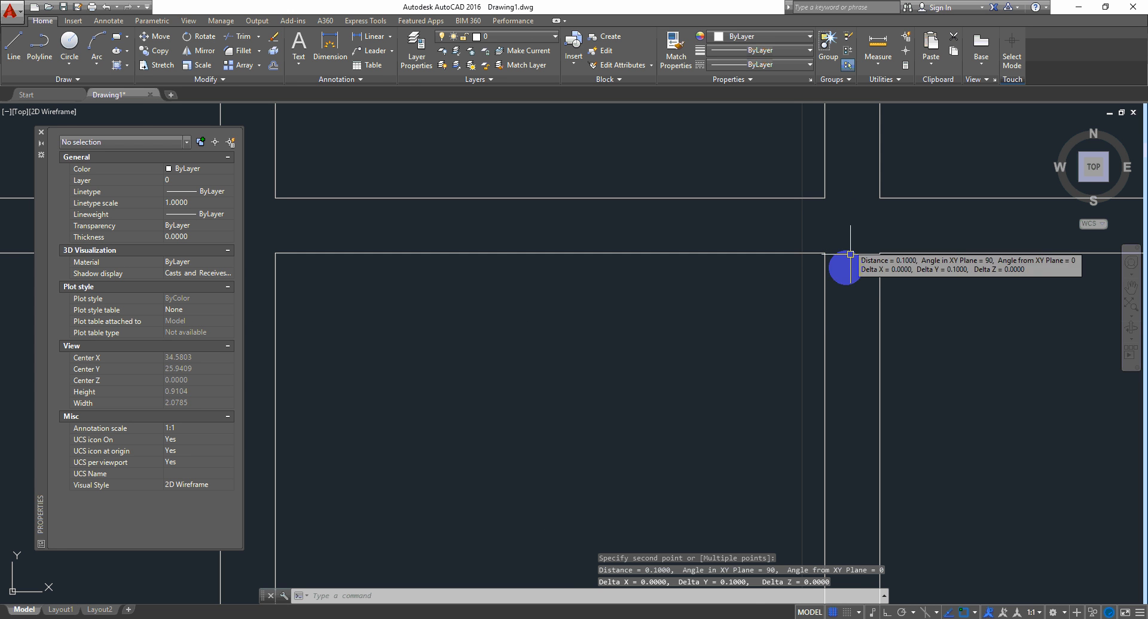
scroll(737, 266, down, 15)
Step: Reset the arrayed block to one square, then reselect it for its shortcut menu
click(723, 223)
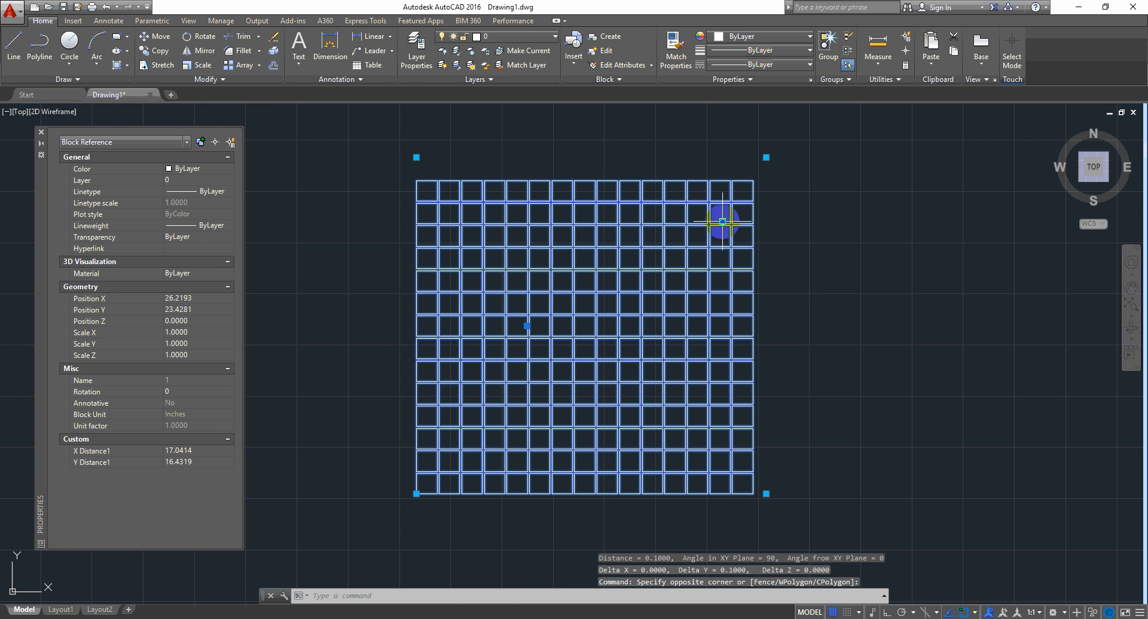
right_click(733, 225)
click(772, 259)
click(584, 297)
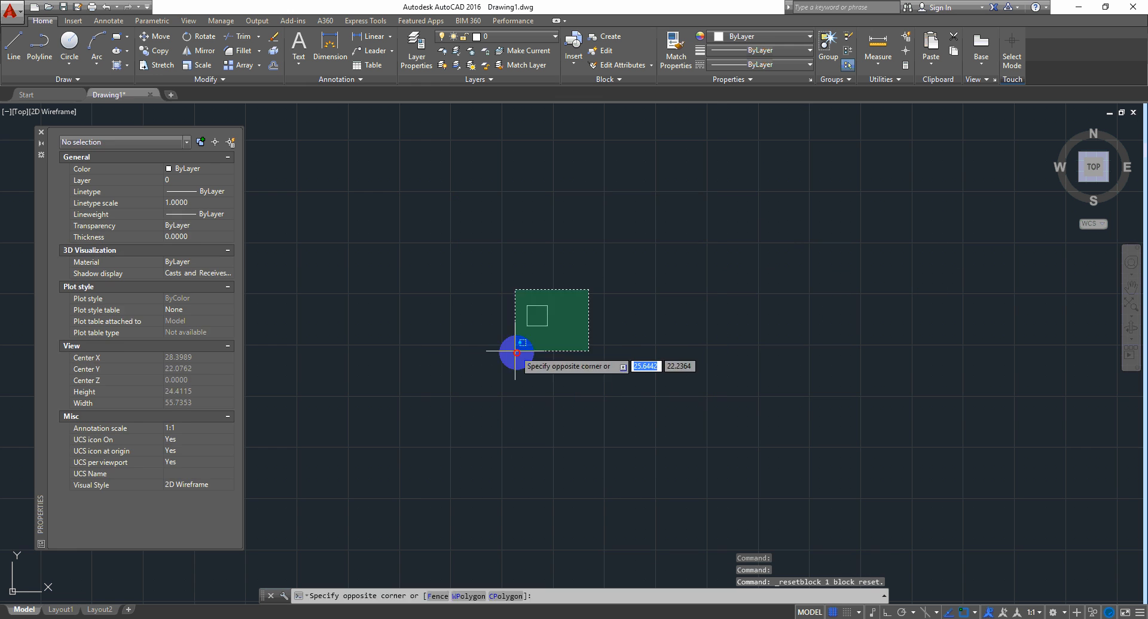
click(538, 321)
scroll(556, 303, up, 6)
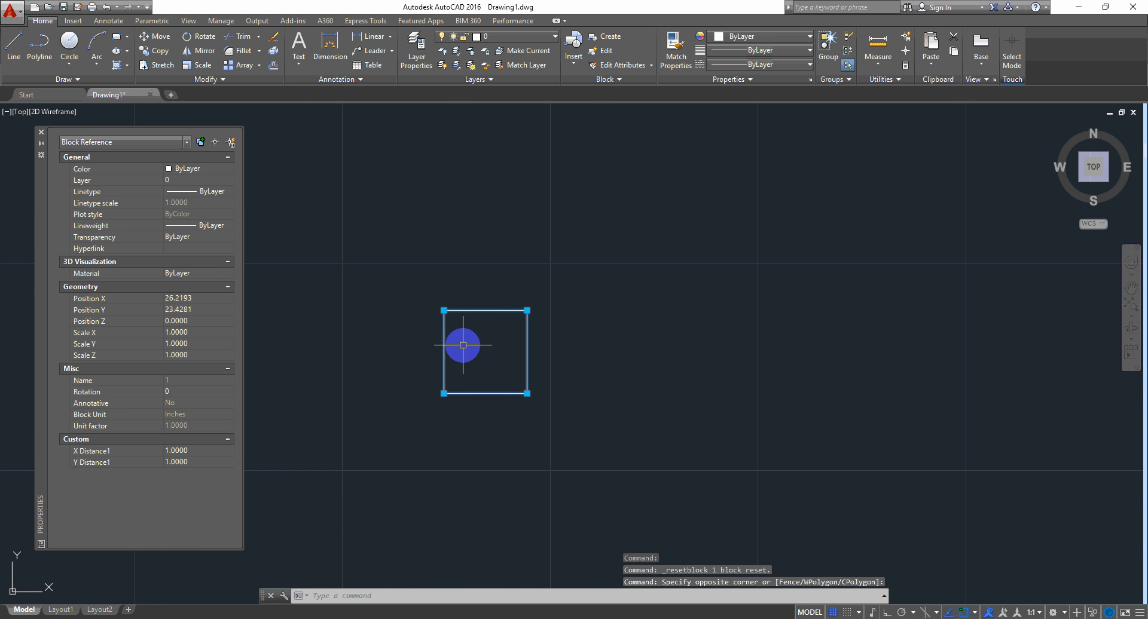
right_click(608, 214)
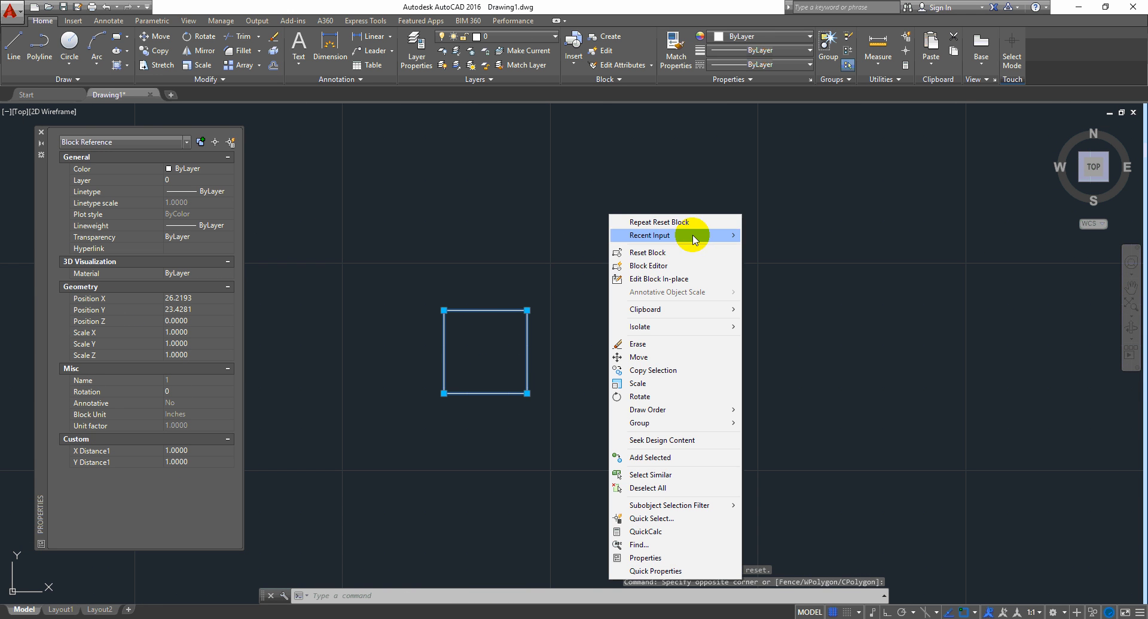
Step: Open the brick block in the Block Editor
click(661, 268)
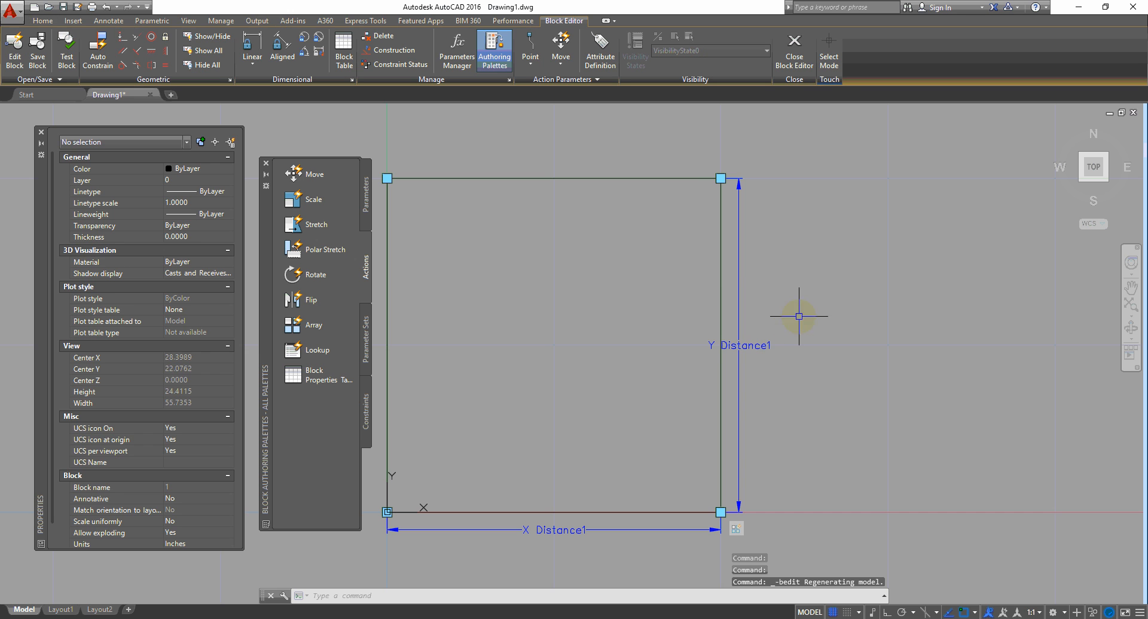
click(763, 336)
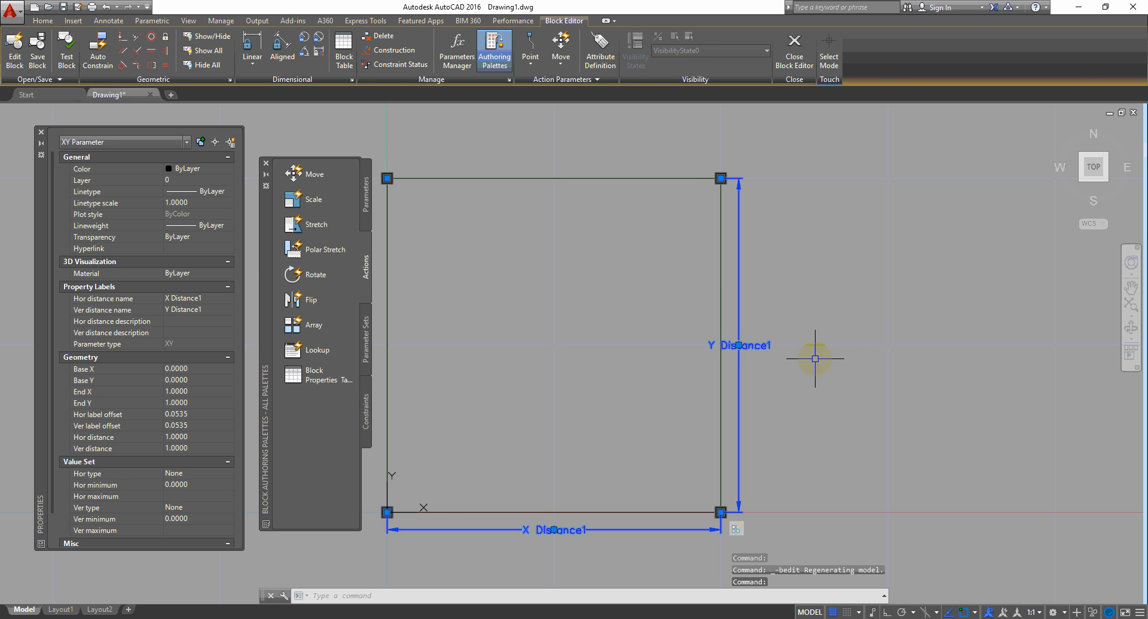
middle_drag(825, 357, 968, 326)
key(Escape)
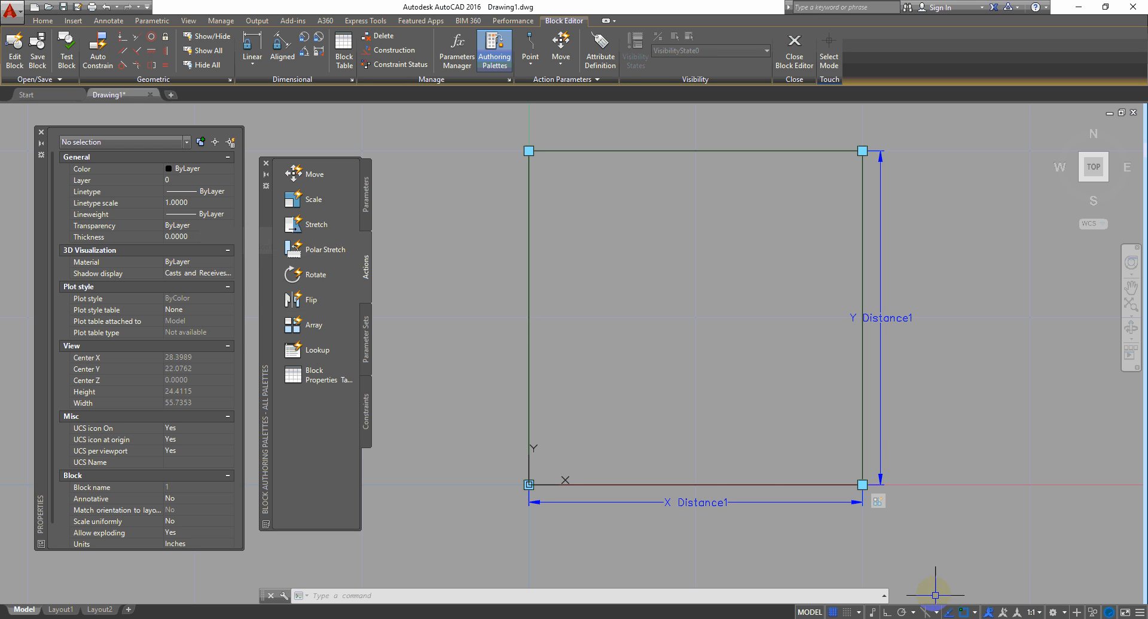
Step: Add Linear parameter Distance1 across the square's mid-height from left to right edge
click(315, 274)
click(365, 193)
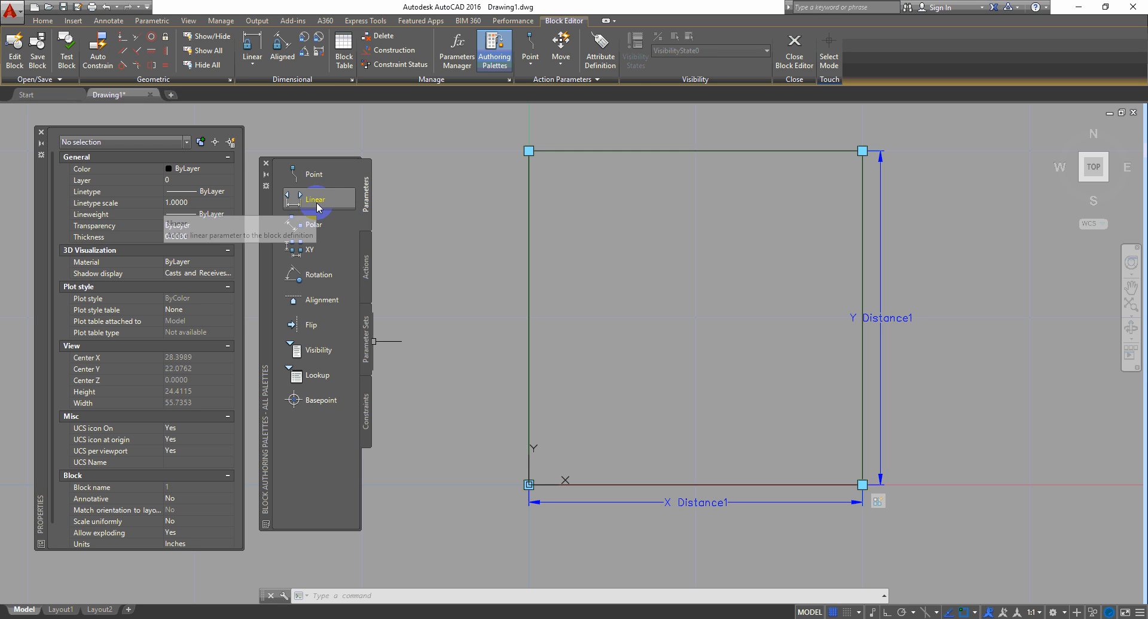
click(315, 201)
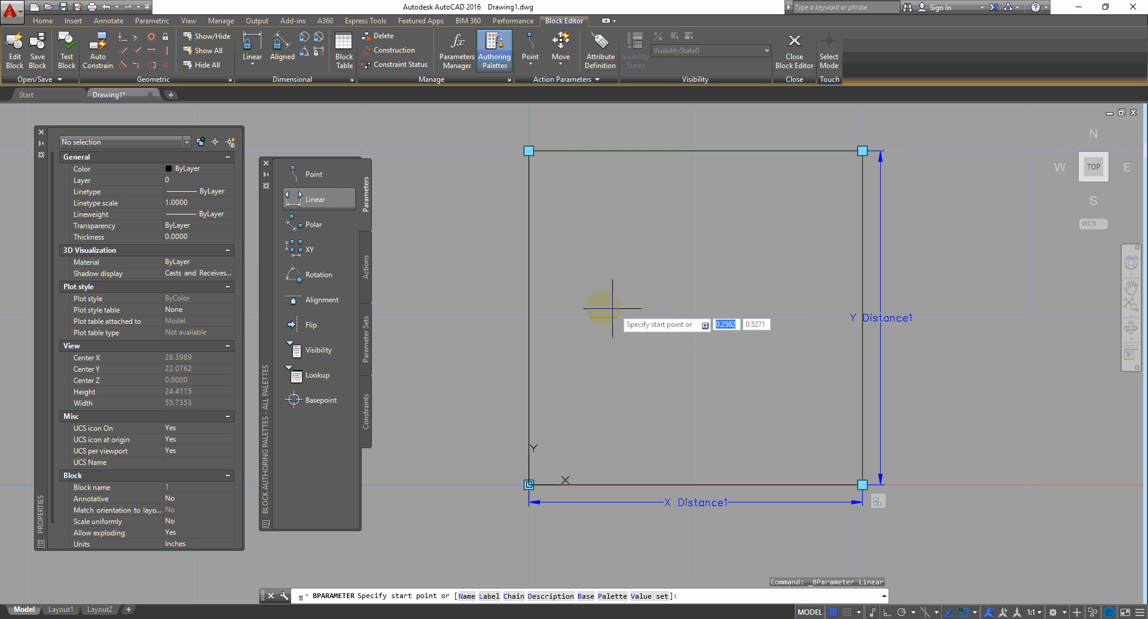
click(529, 320)
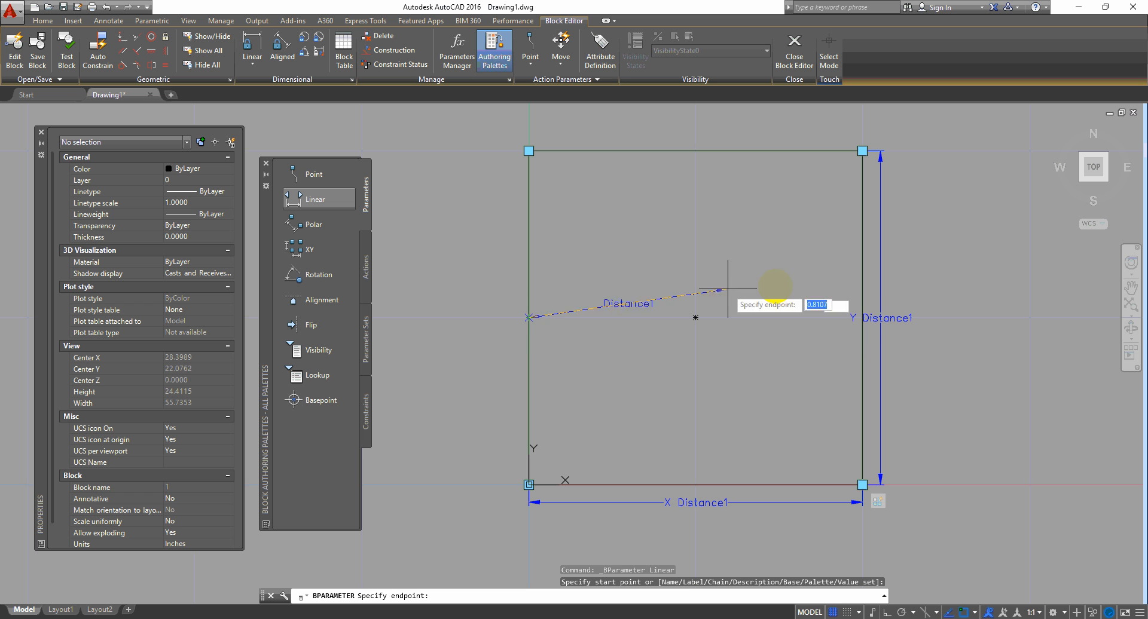
click(862, 318)
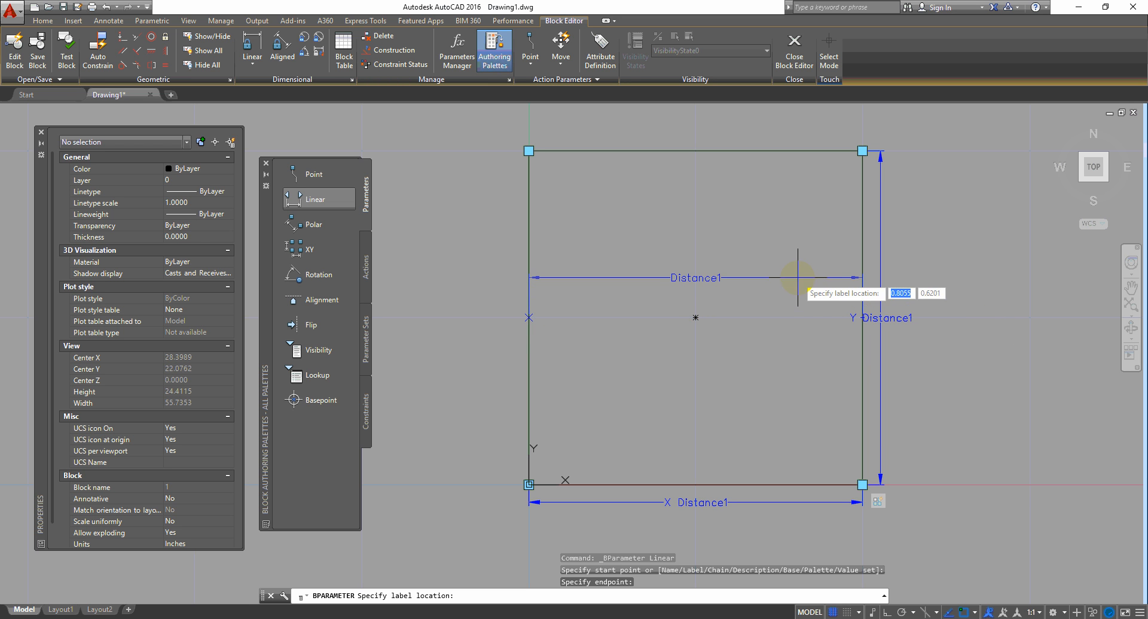
click(797, 278)
drag(763, 243, 694, 324)
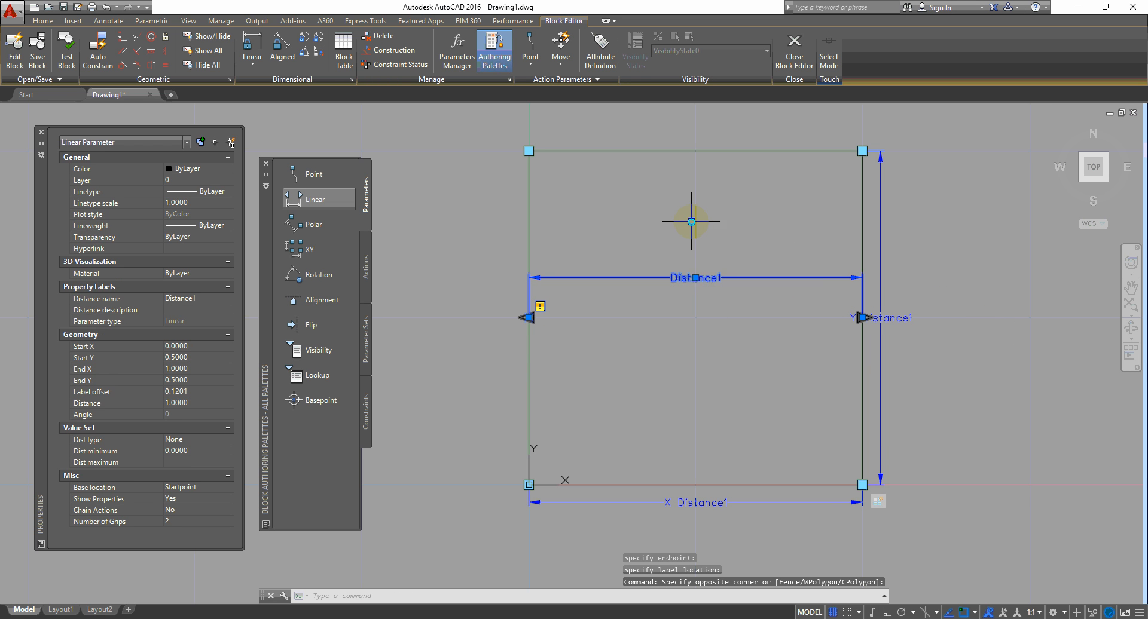
right_click(688, 227)
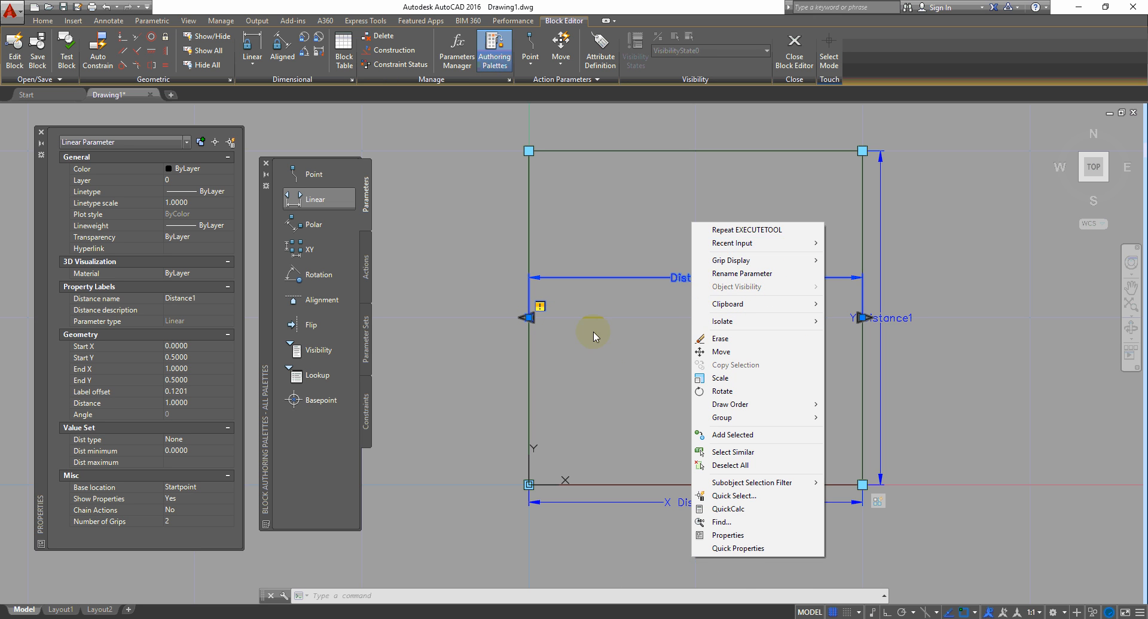
Step: Set the Distance1 parameter's grip display to 0
click(610, 370)
click(586, 419)
right_click(607, 315)
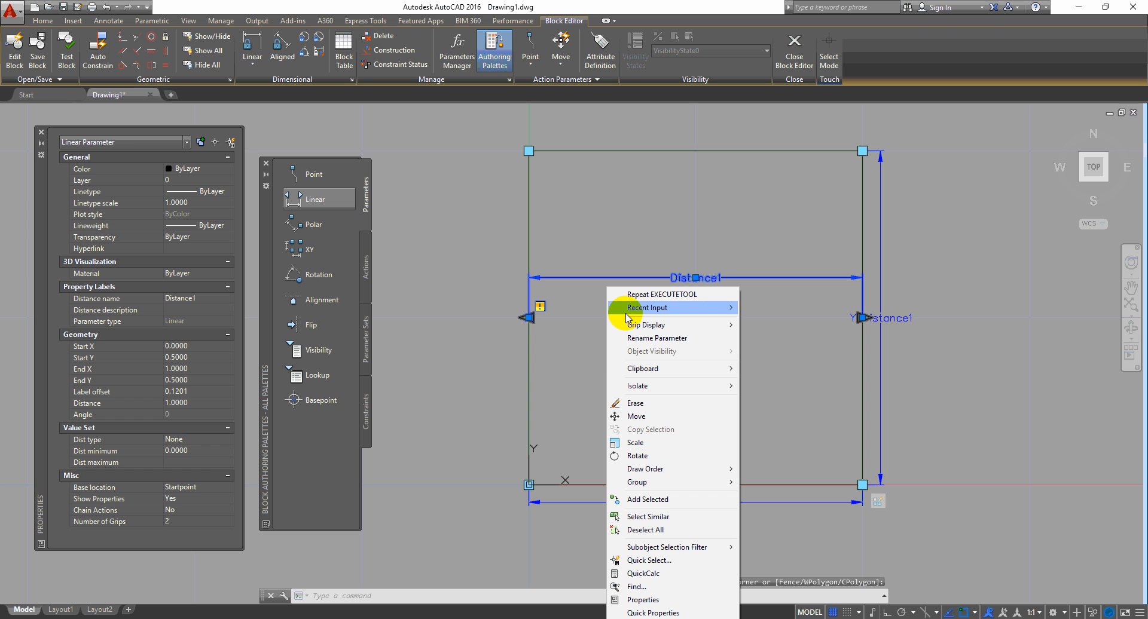
mouse_move(718, 324)
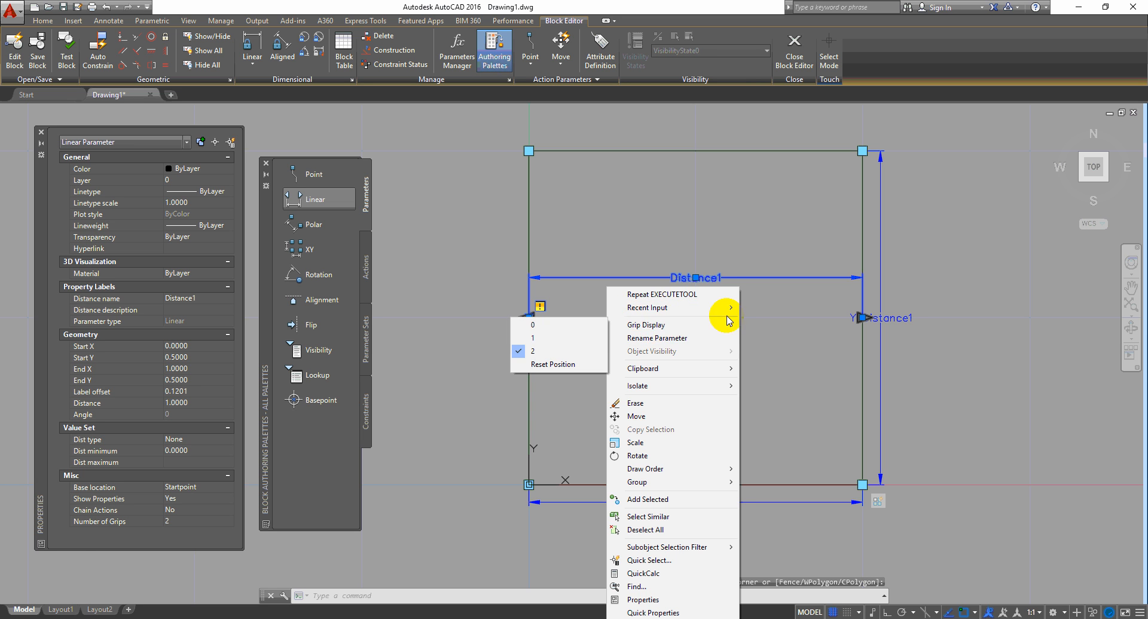
click(576, 325)
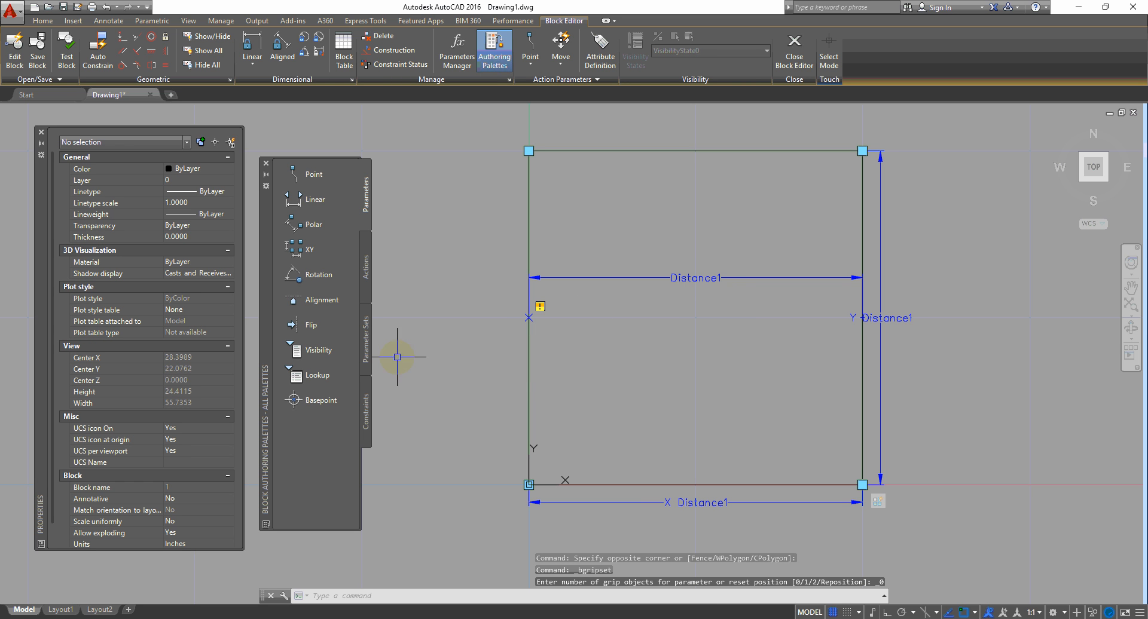
Step: Add vertical Linear parameter Distance2 from bottom to top midpoint, with 0 grips
click(315, 199)
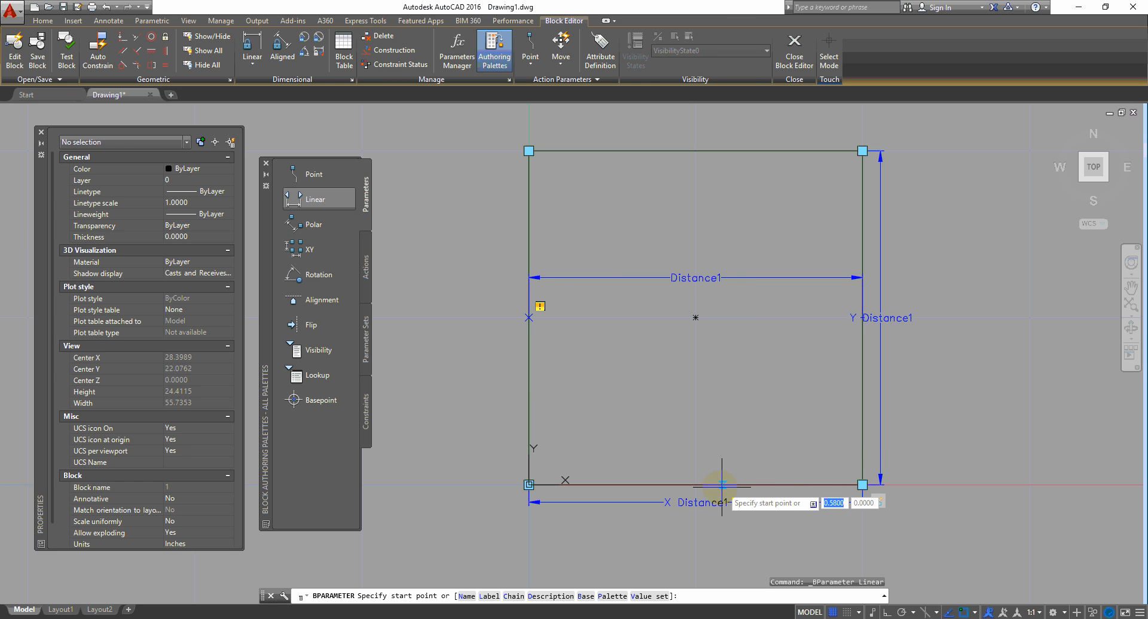
click(695, 485)
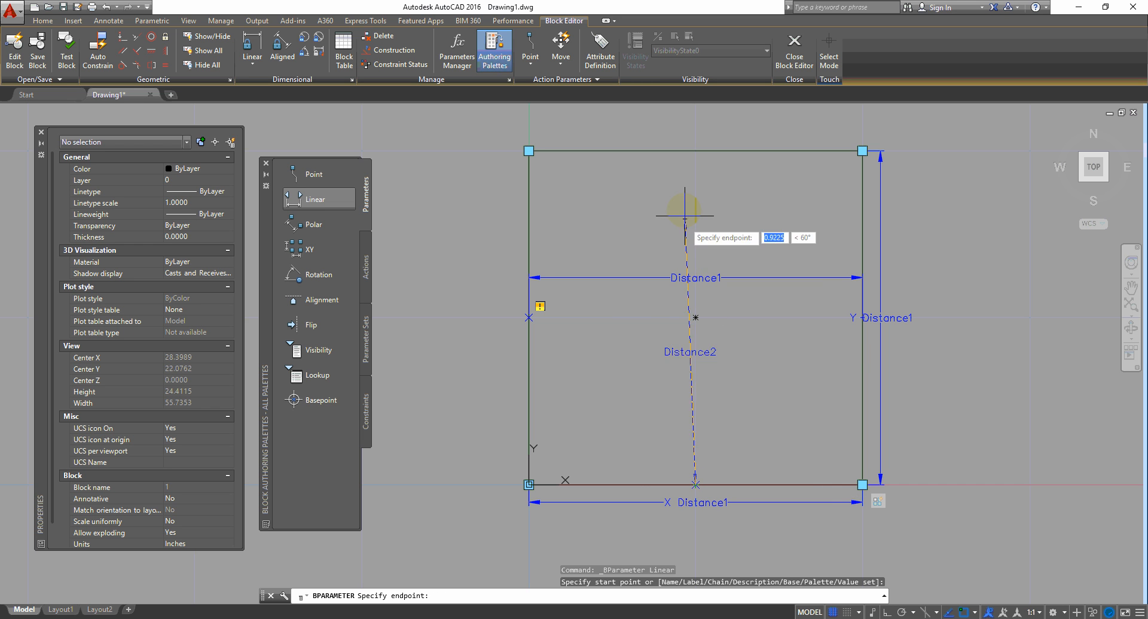
click(698, 152)
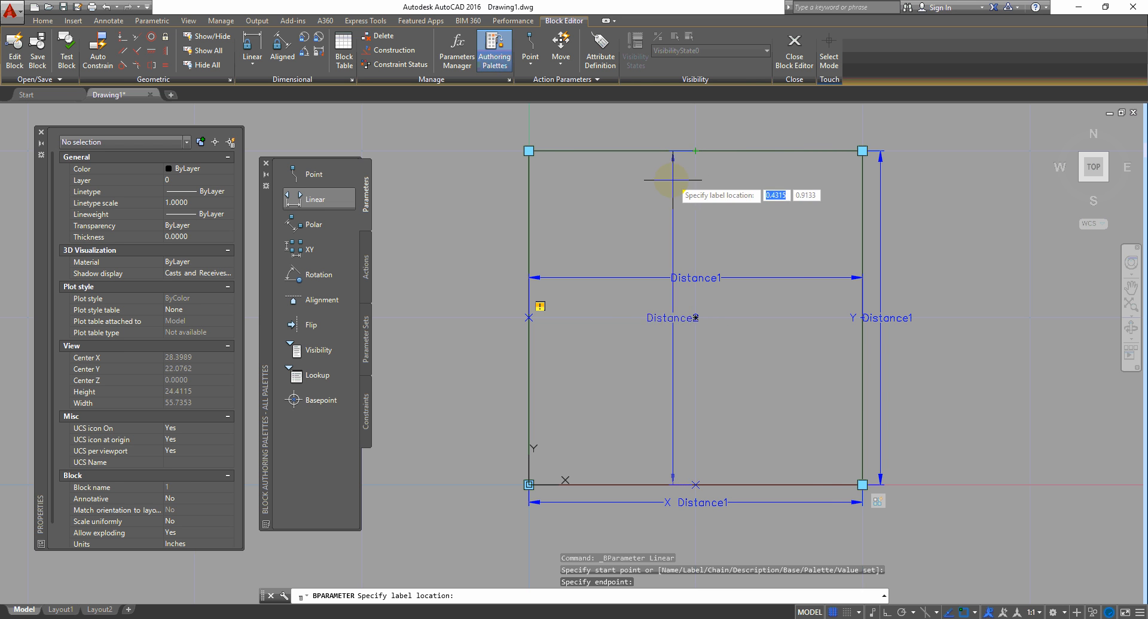
click(661, 185)
click(694, 251)
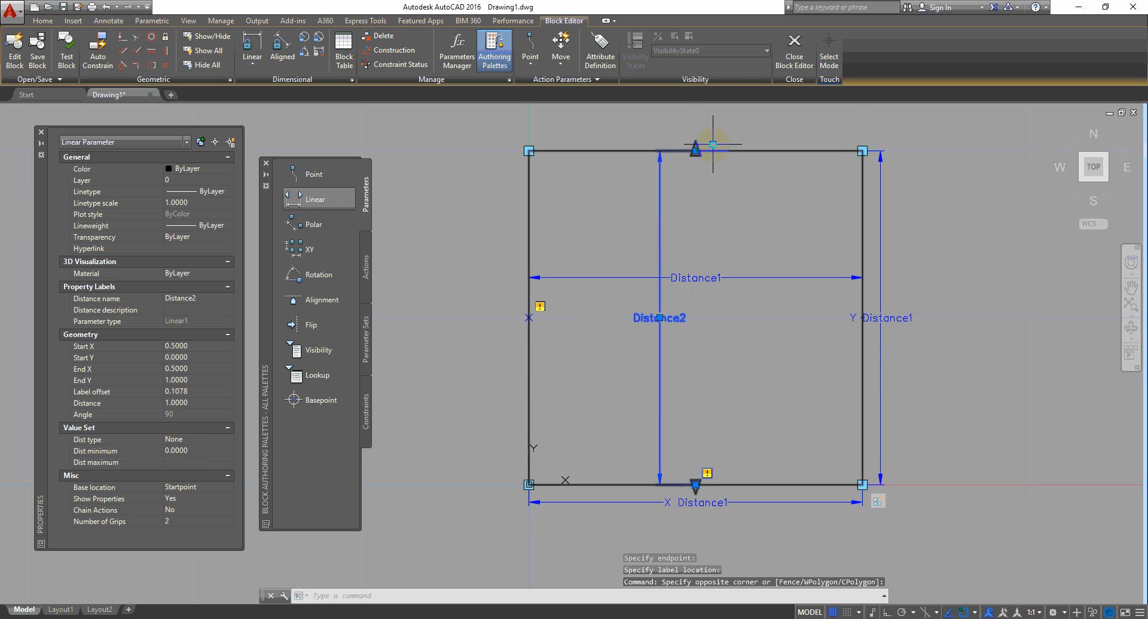
right_click(713, 147)
mouse_move(781, 184)
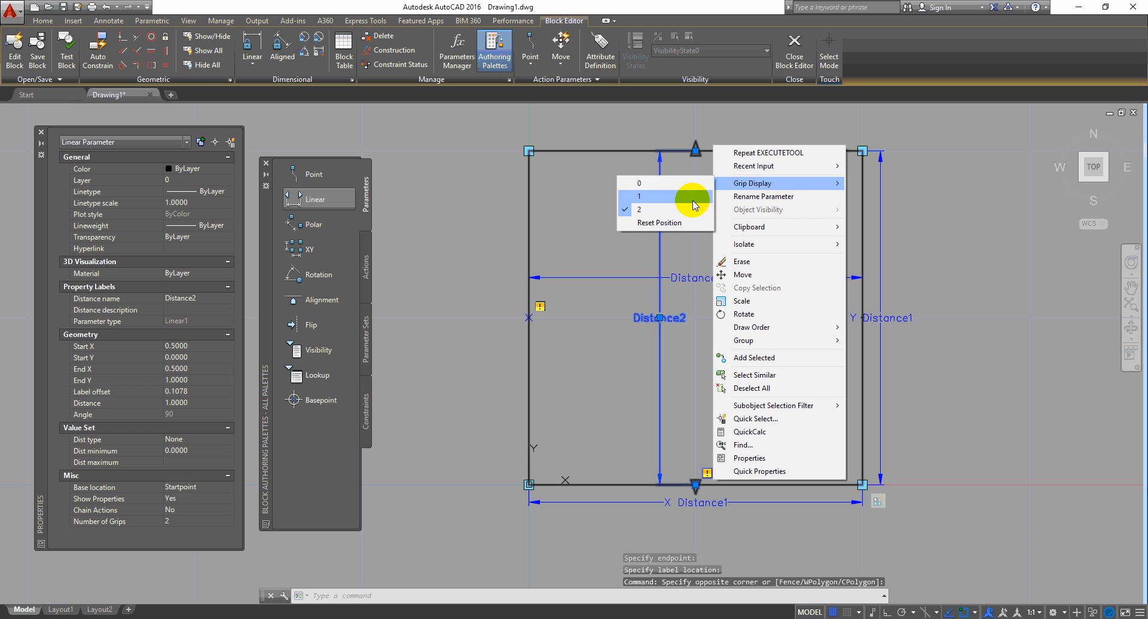
click(676, 183)
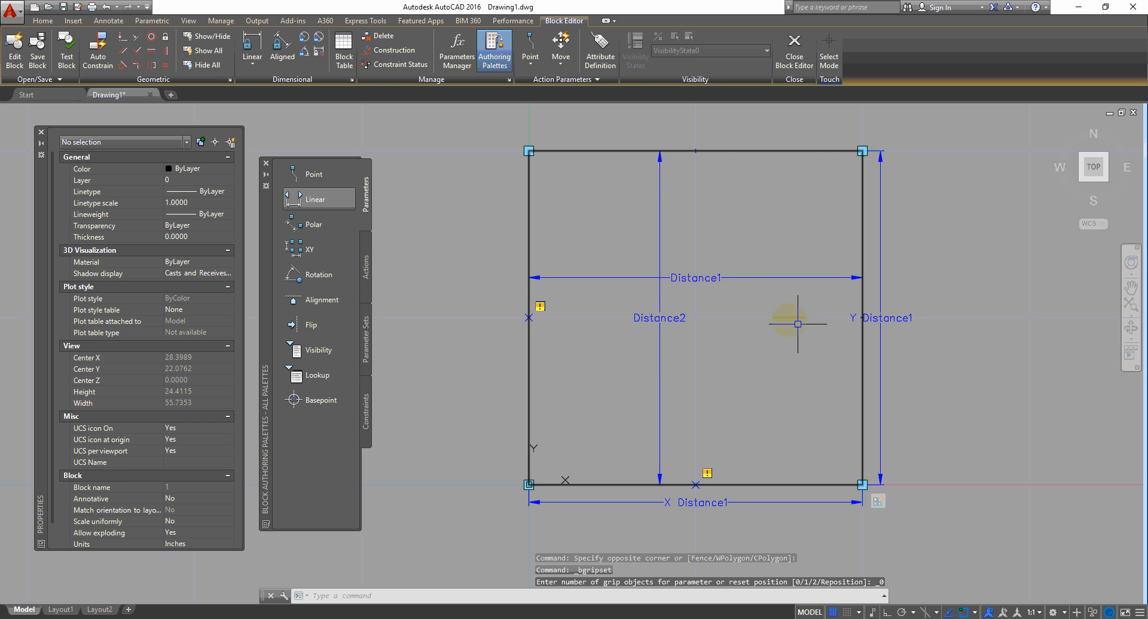
click(689, 276)
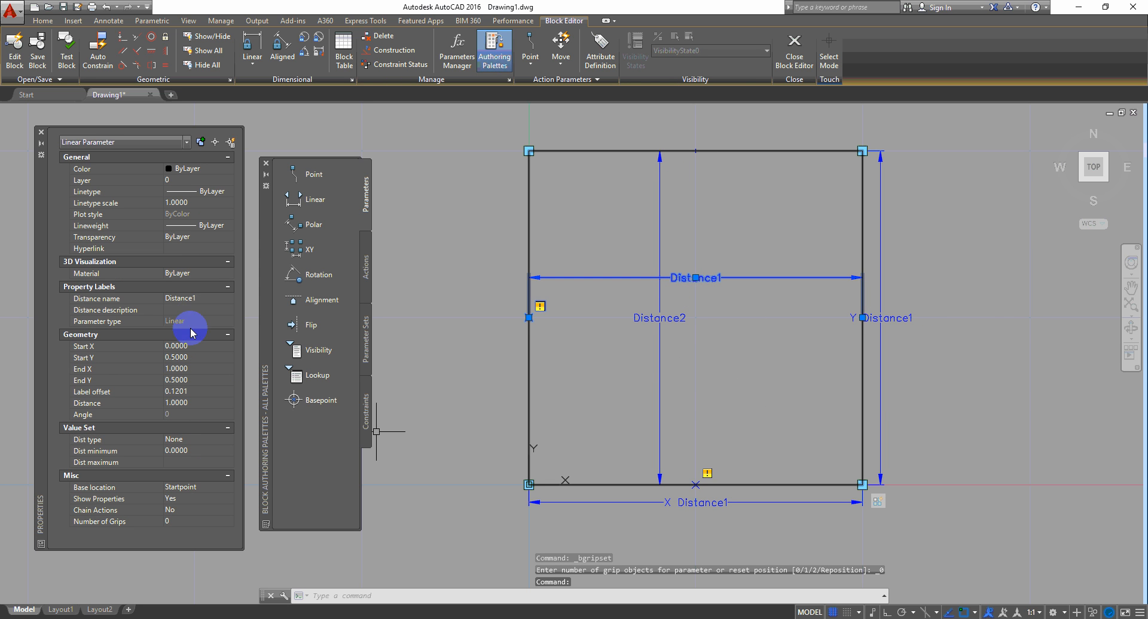
Step: Rename the Distance1 parameter to Brick Length
click(215, 301)
text(Brick Length)
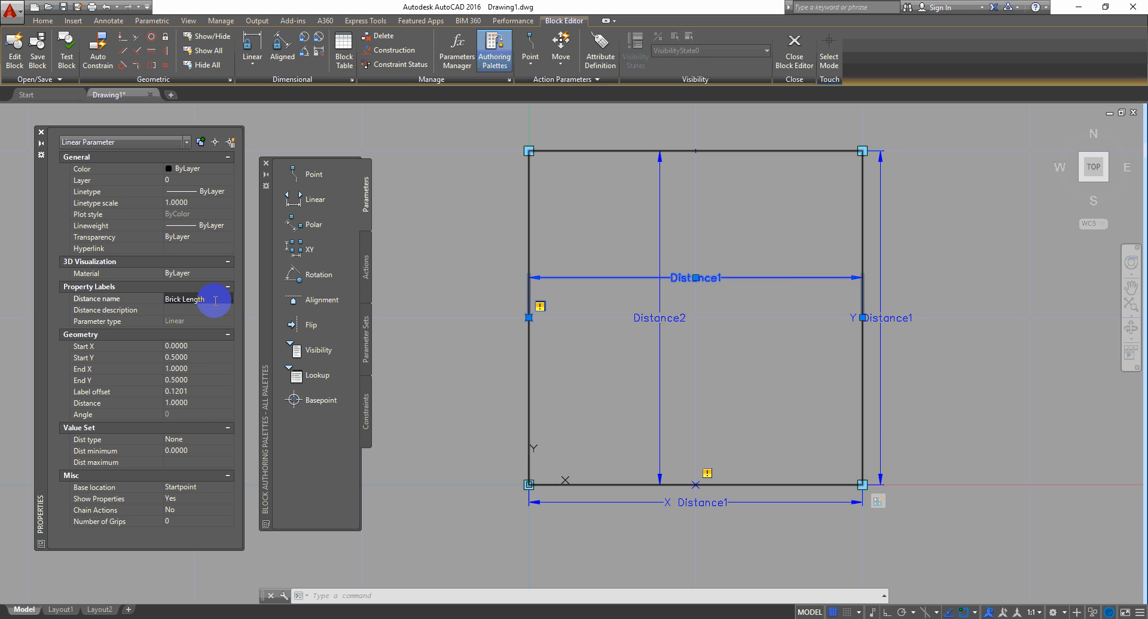
key(Return)
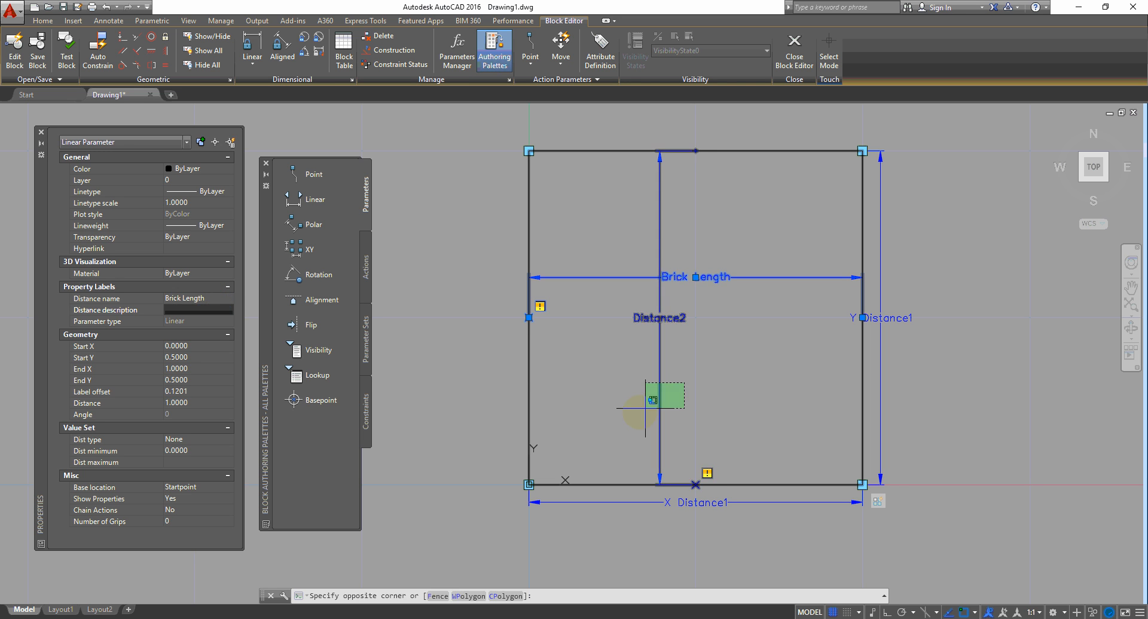
Step: Rename the Distance2 parameter to Brick Width
drag(684, 382, 640, 411)
key(Escape)
drag(684, 379, 635, 400)
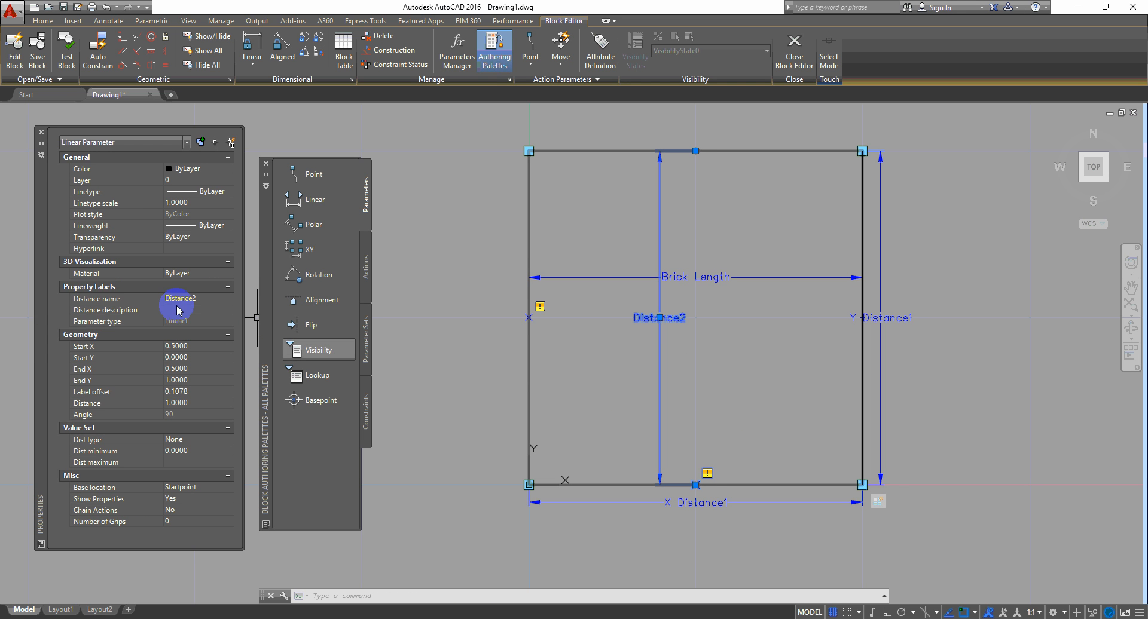
click(222, 298)
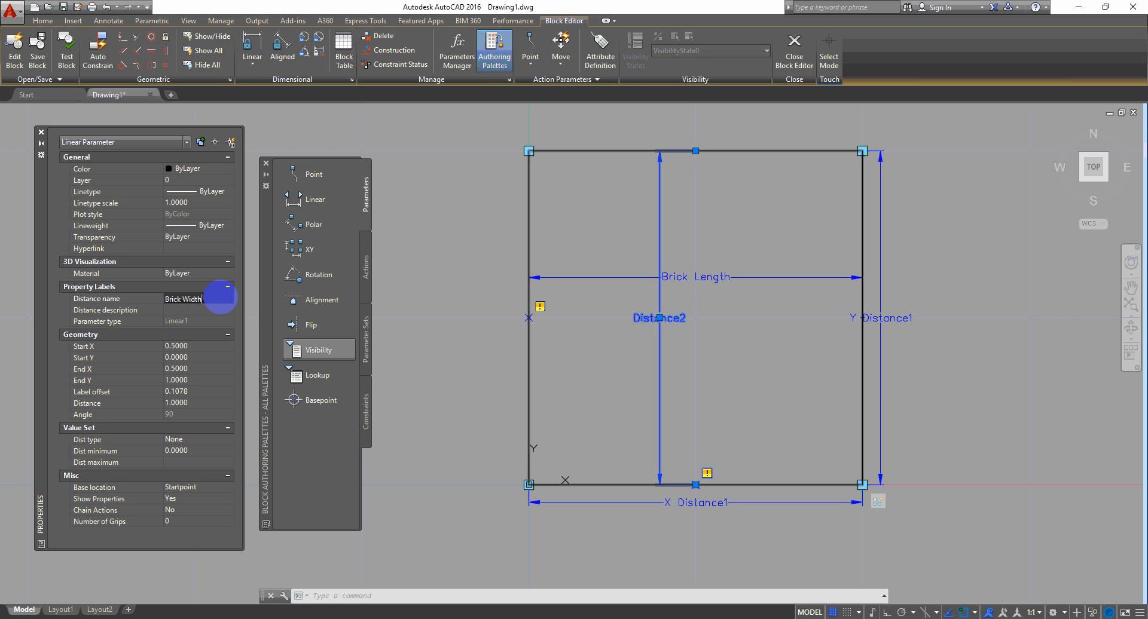
text(Brick Width)
key(Tab)
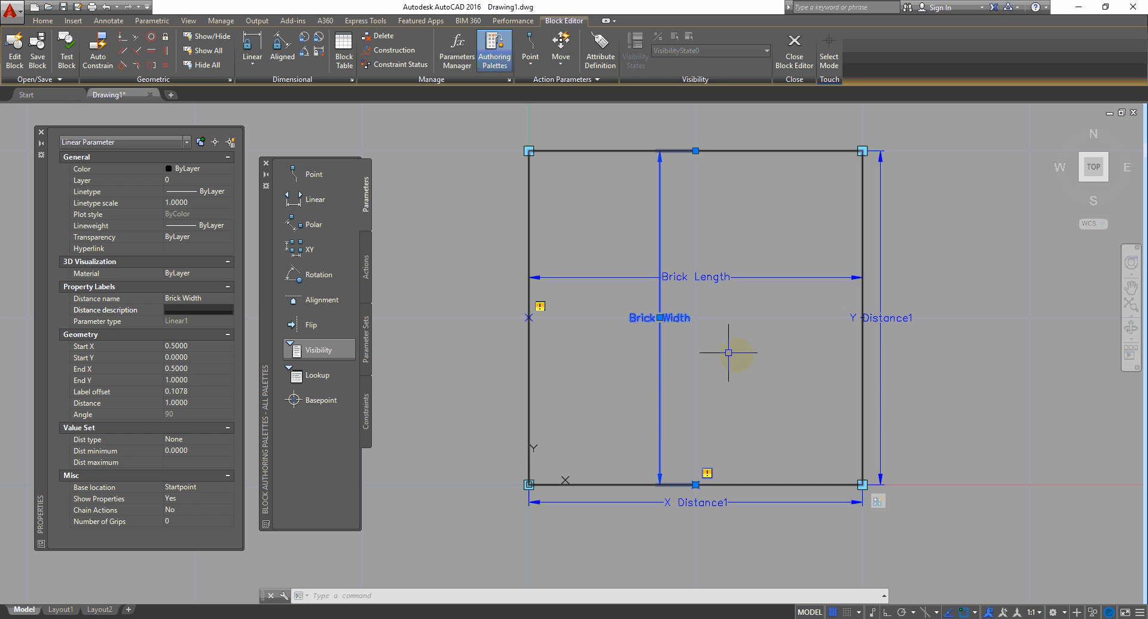
click(364, 267)
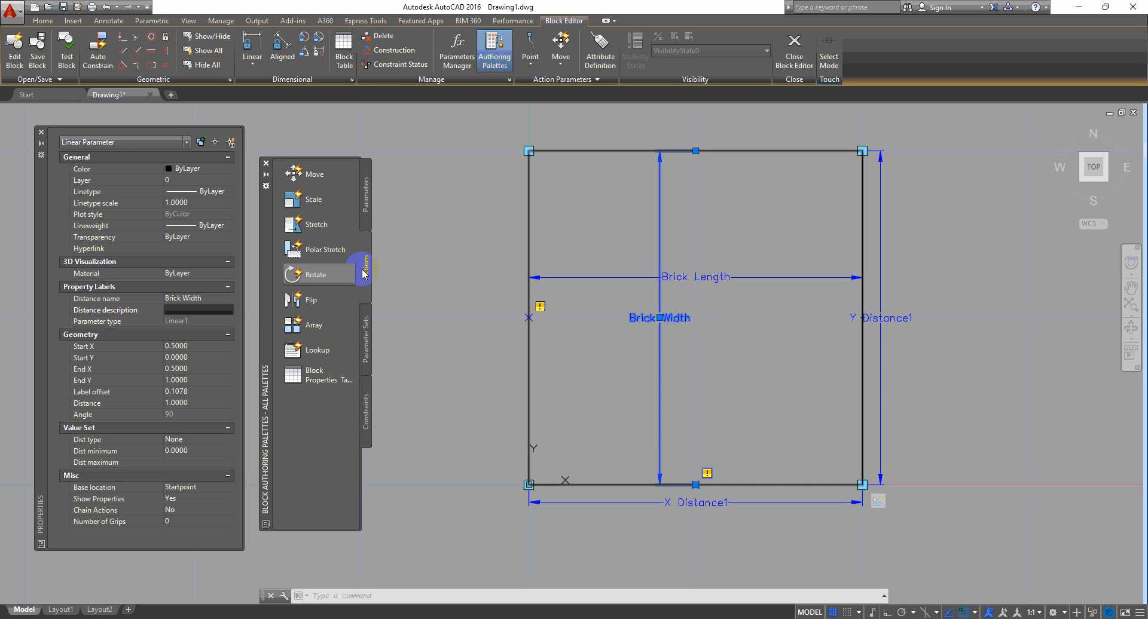
Step: Add a Stretch action on Brick Width's top point, framing and selecting the square's top edge
click(317, 224)
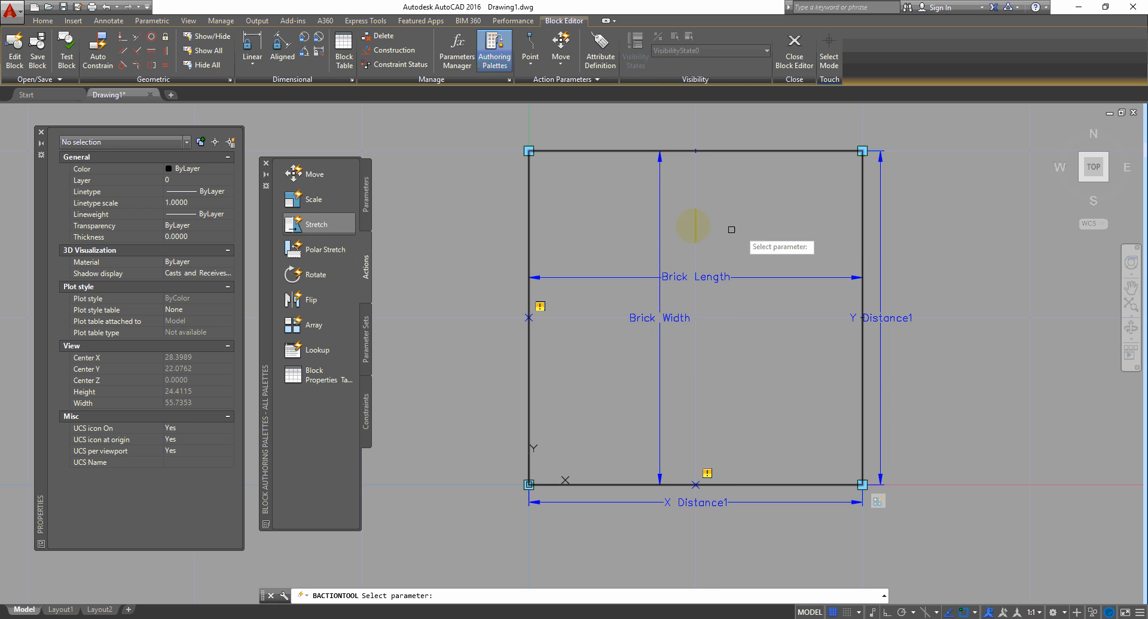
click(660, 222)
middle_drag(663, 227, 672, 300)
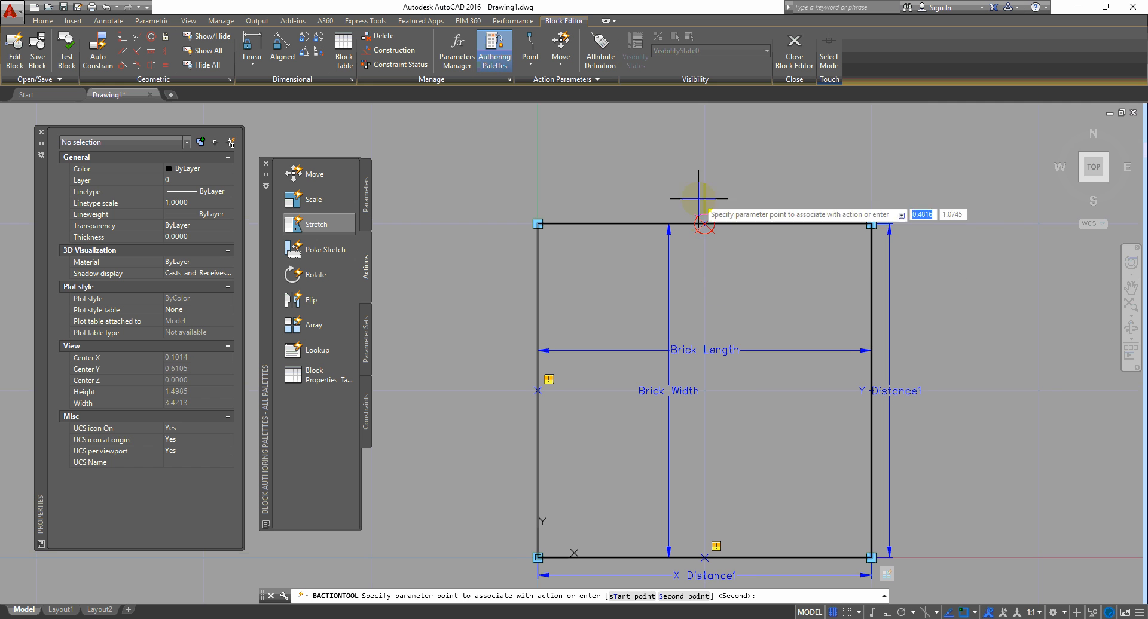
key(Return)
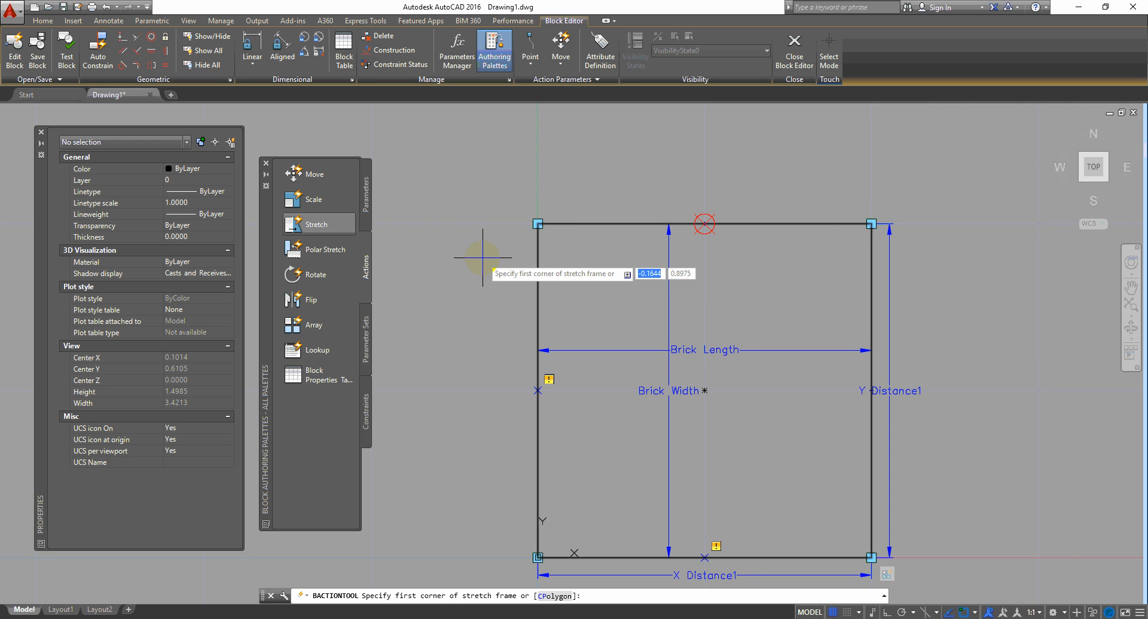
click(950, 169)
click(461, 281)
click(639, 223)
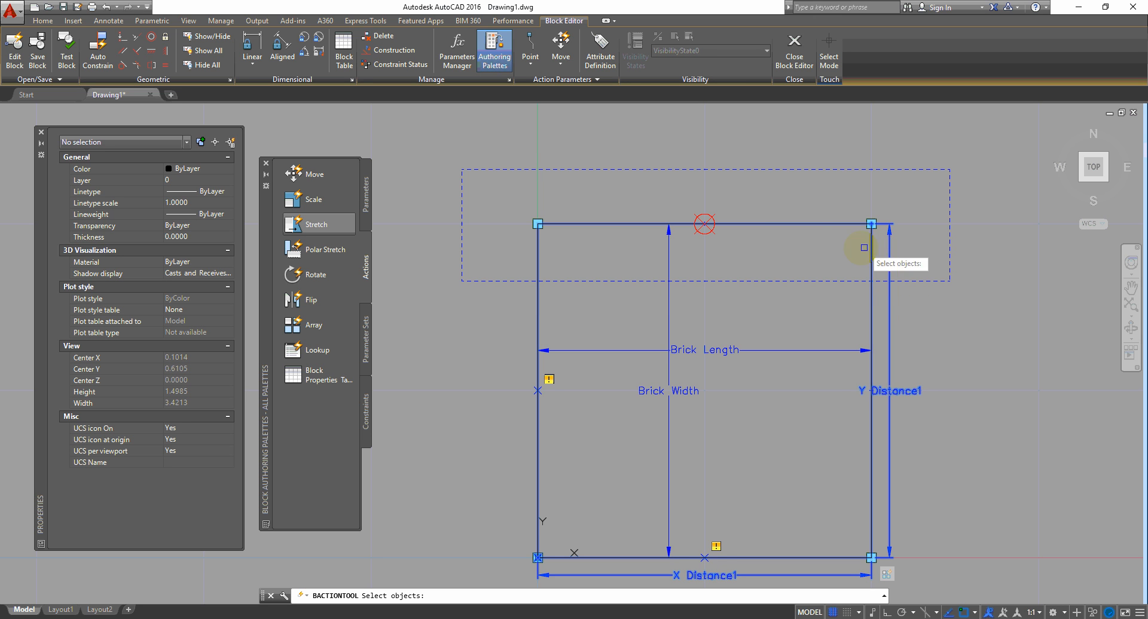
key(Return)
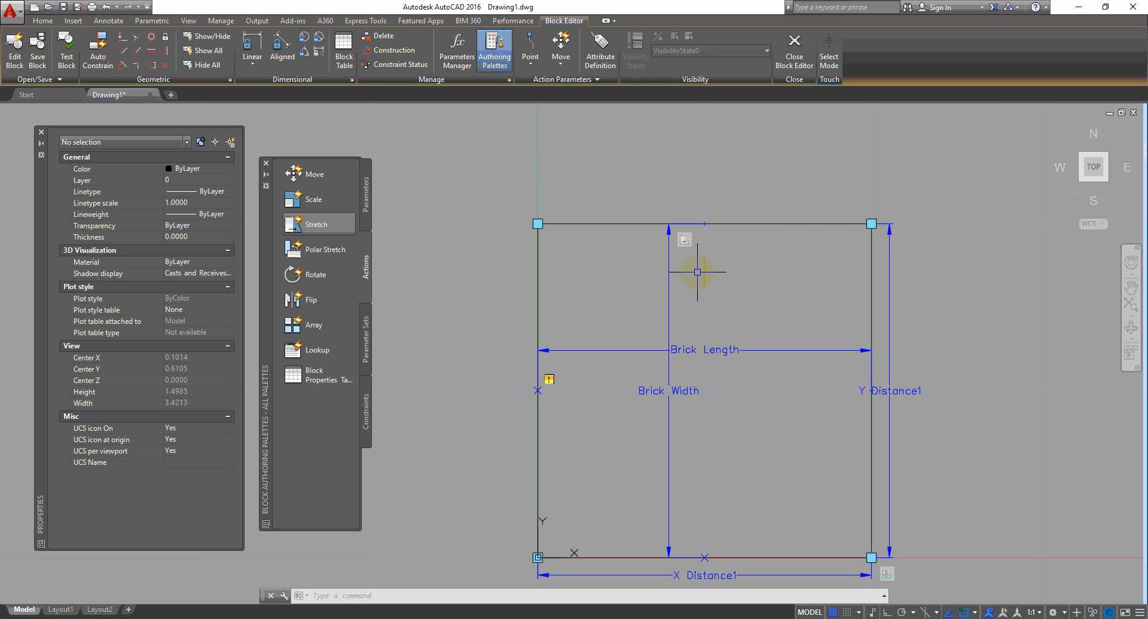
scroll(721, 258, down, 2)
Step: Add a Stretch action to Brick Length framing the right edge, then close the Block Editor
key(Return)
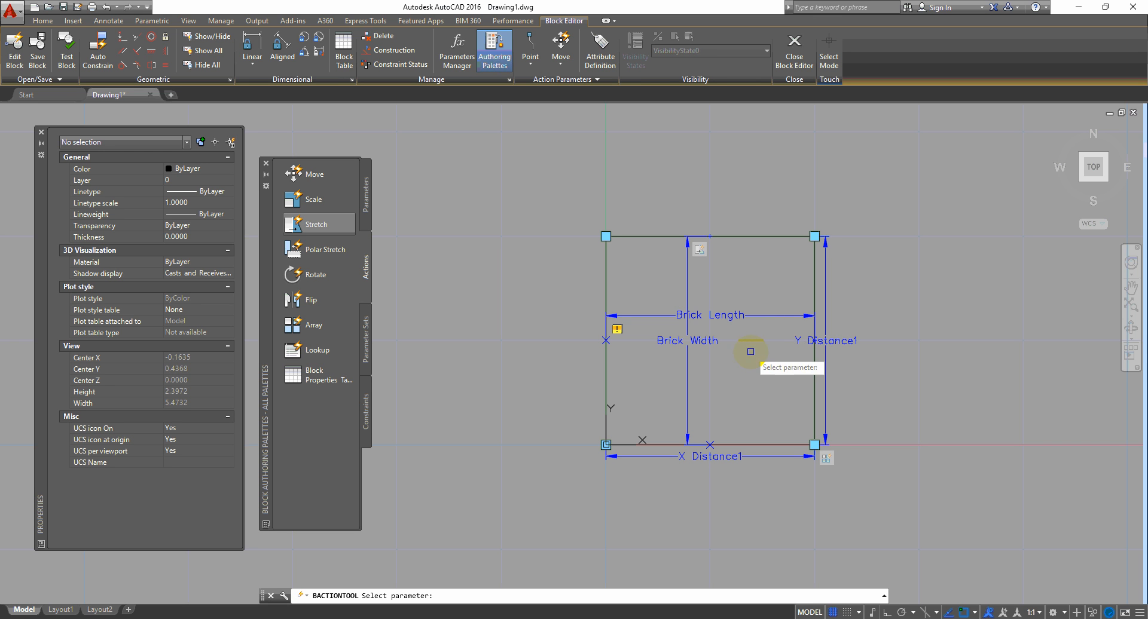
click(772, 314)
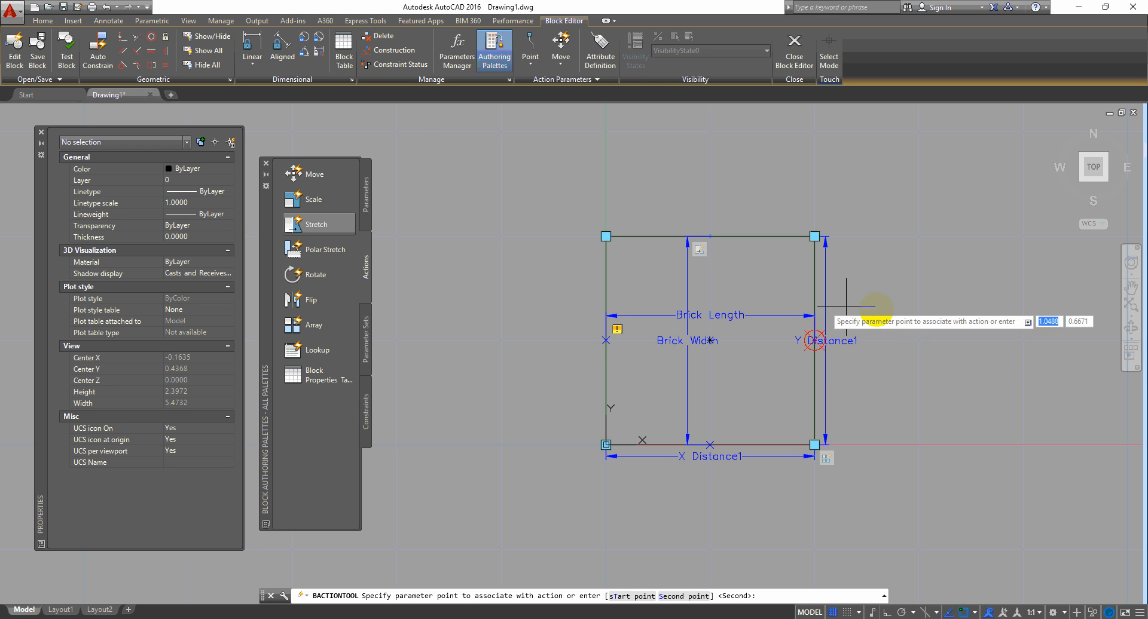
click(885, 333)
click(868, 197)
click(780, 492)
click(854, 206)
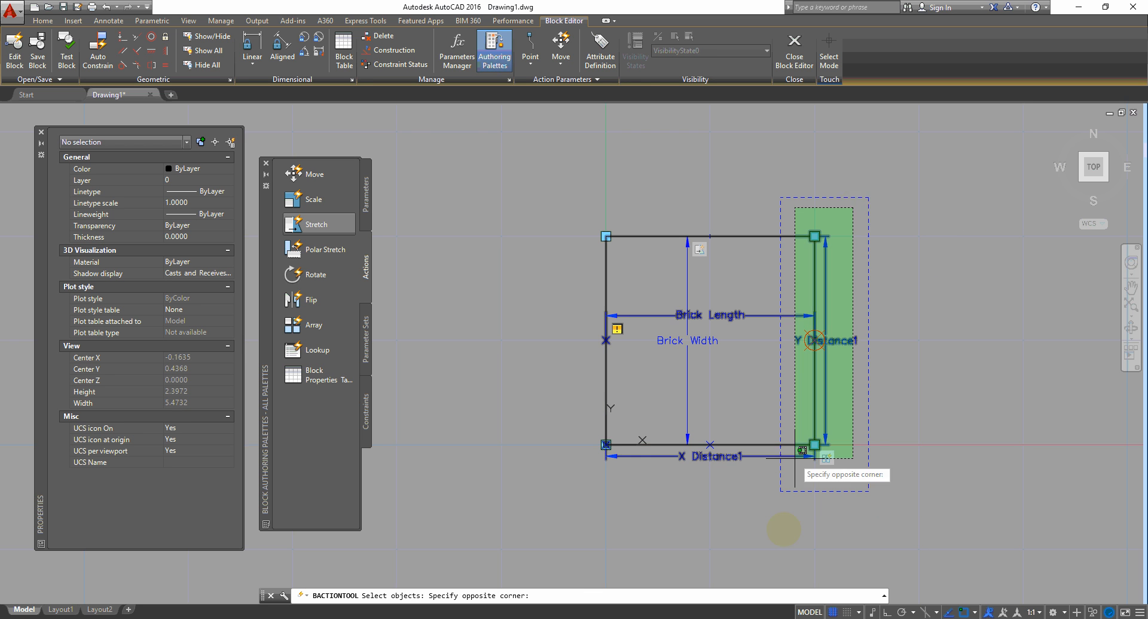
click(788, 503)
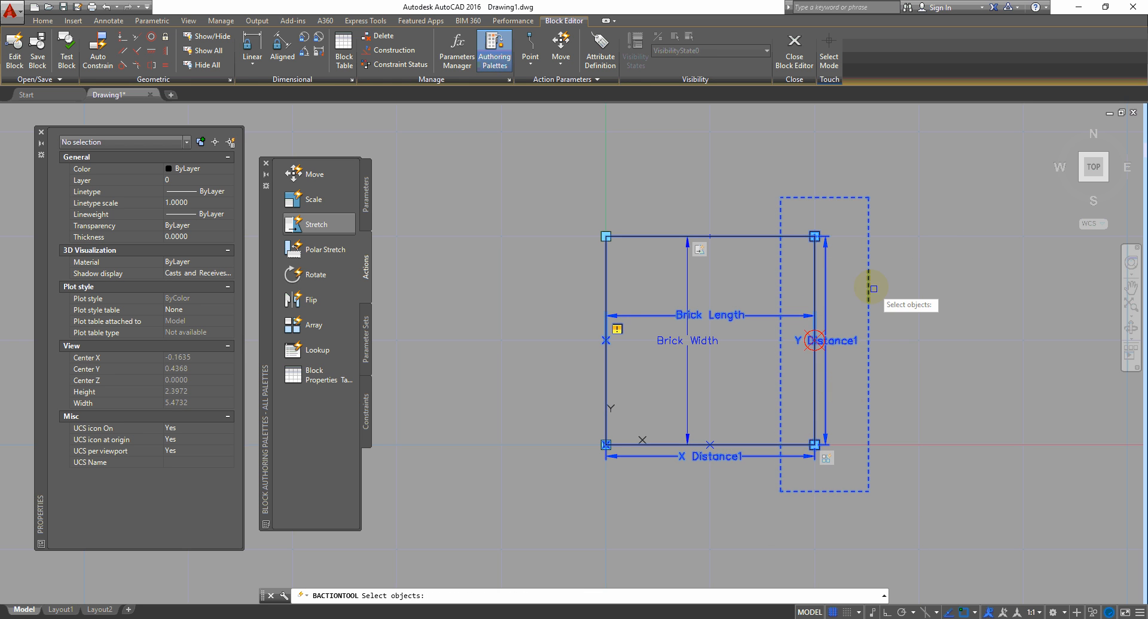
key(Return)
click(794, 49)
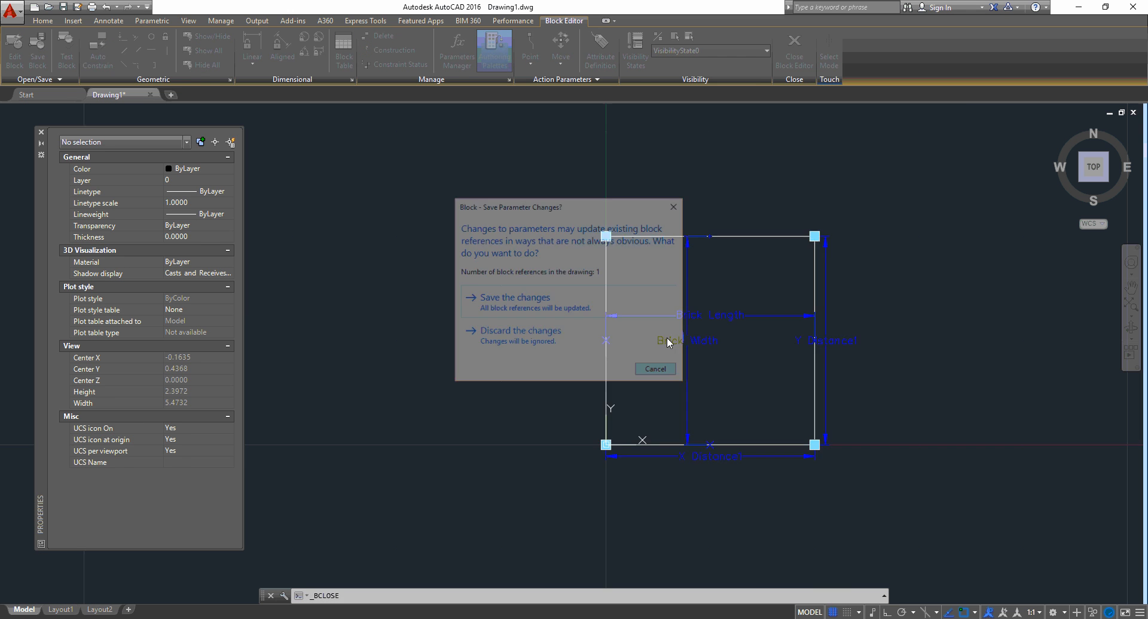
Step: Save the block changes and drag the brick's XY grip to array it 3 by 2
click(668, 342)
click(526, 389)
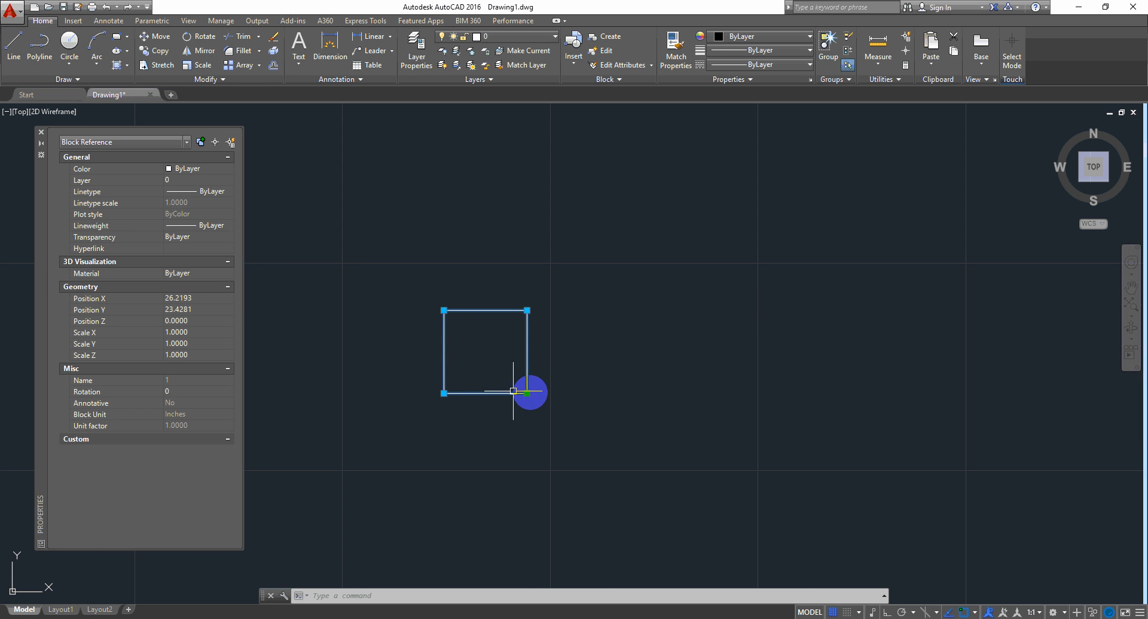
drag(528, 310, 764, 256)
middle_drag(606, 368, 799, 408)
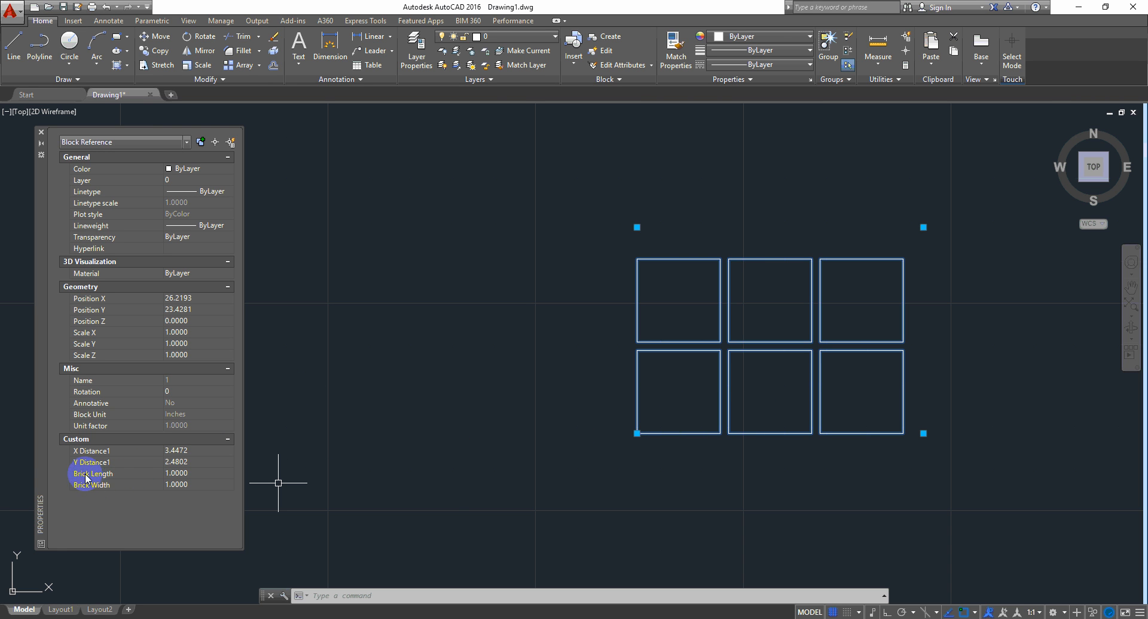
Step: Set Brick Length 0.5 and Brick Width 0.6, then extend the array to 5 columns by 4 rows
click(200, 474)
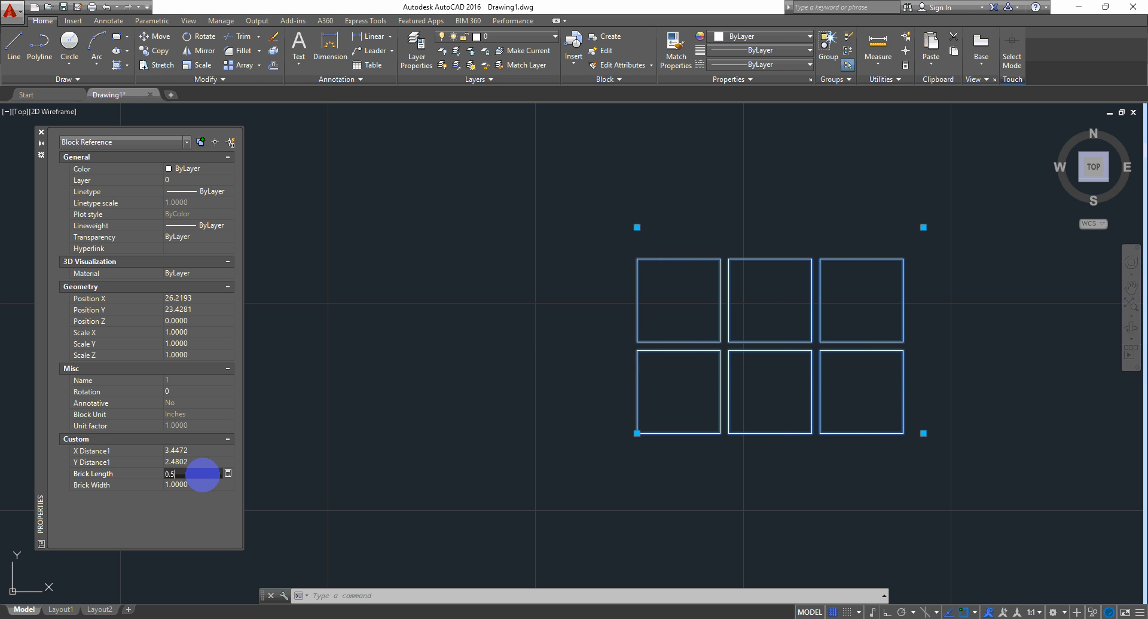
key(Tab)
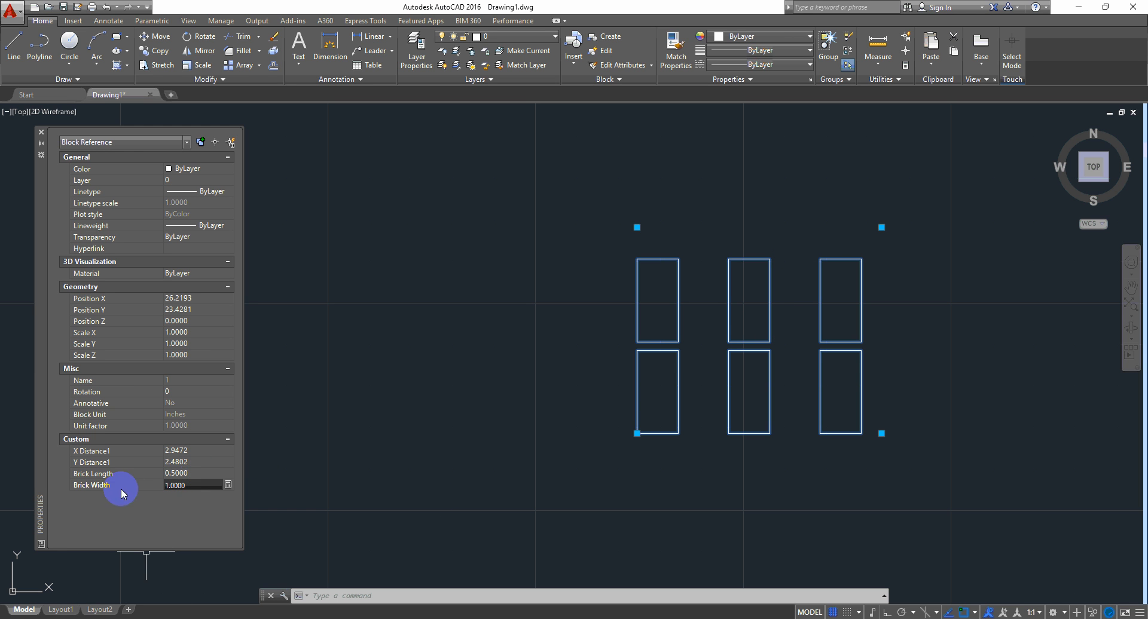
drag(203, 483, 83, 504)
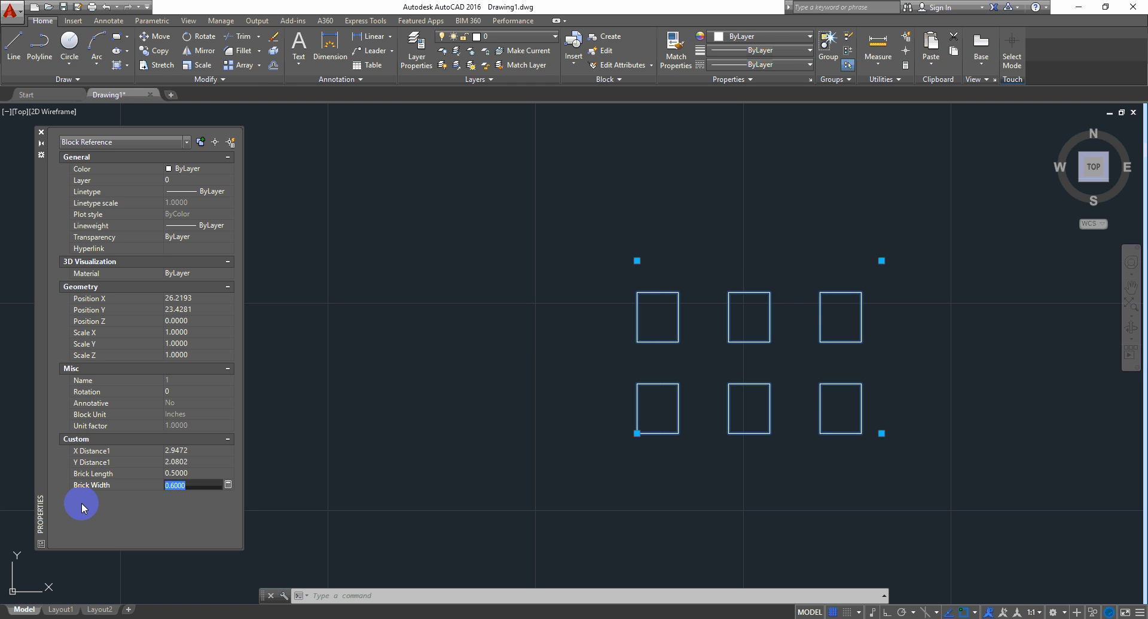
middle_drag(743, 345, 612, 392)
scroll(712, 356, down, 3)
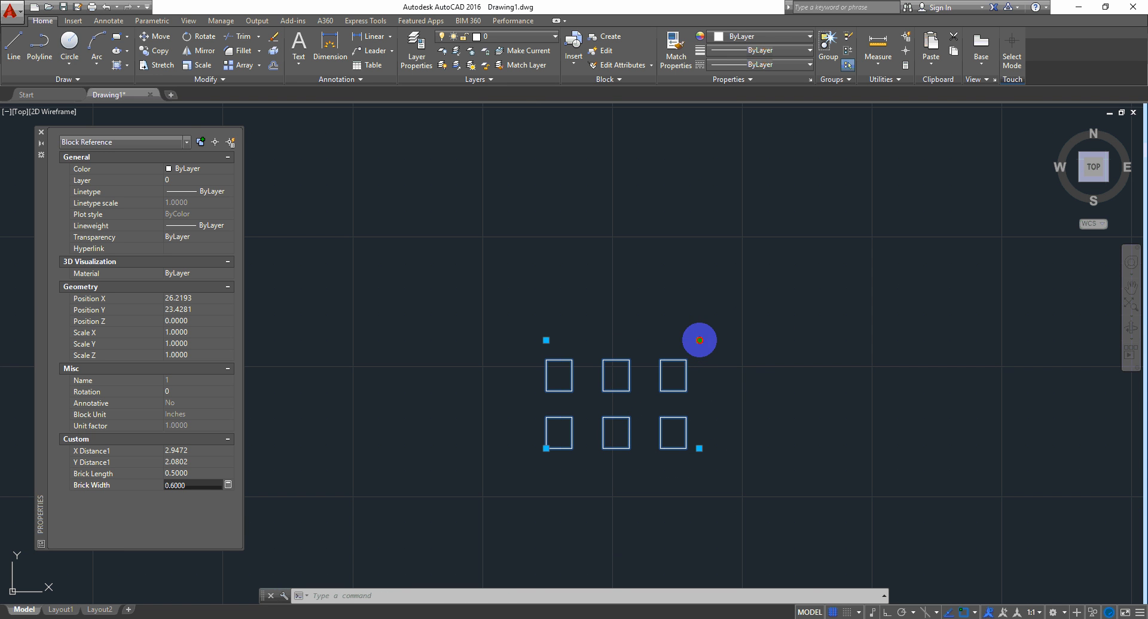
click(860, 205)
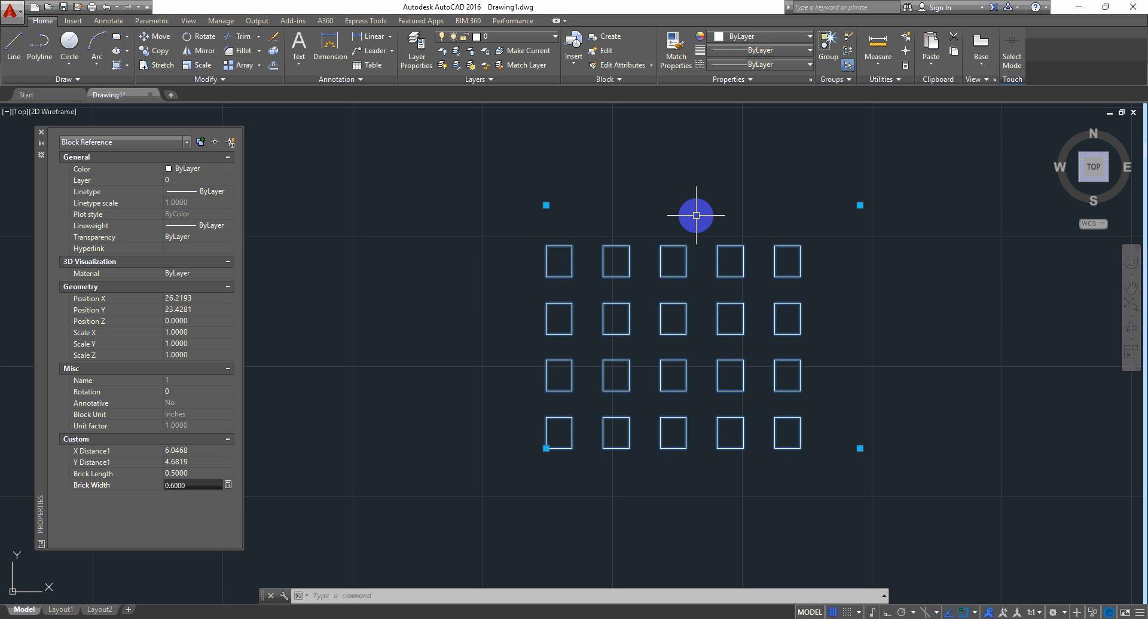
right_click(709, 201)
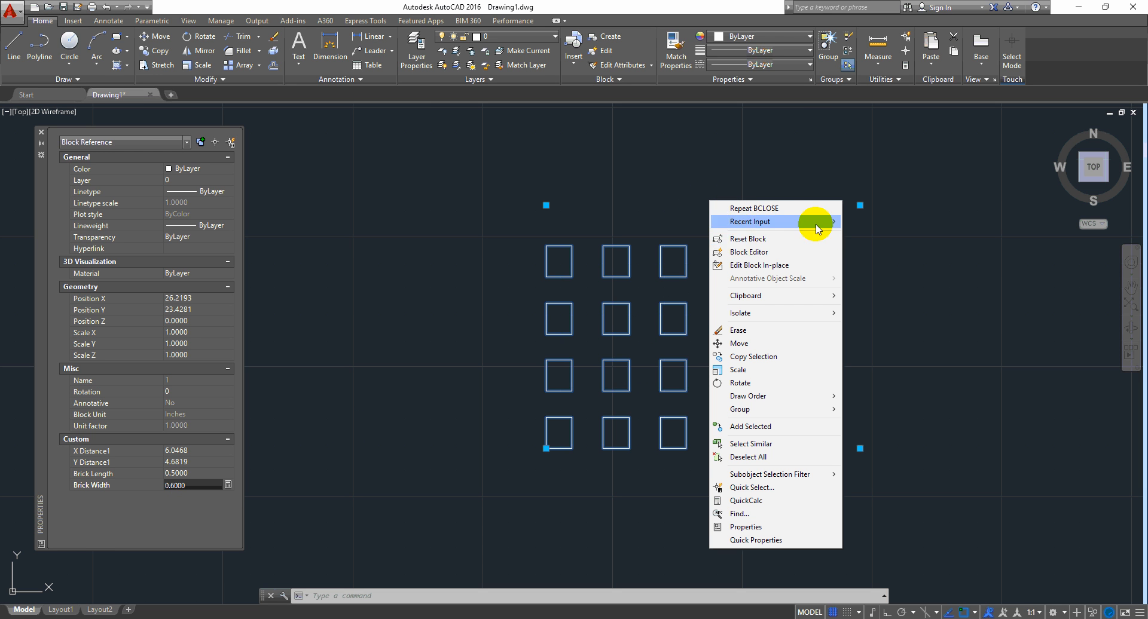
Step: Reopen the brick block in the Block Editor from its right-click menu
click(750, 252)
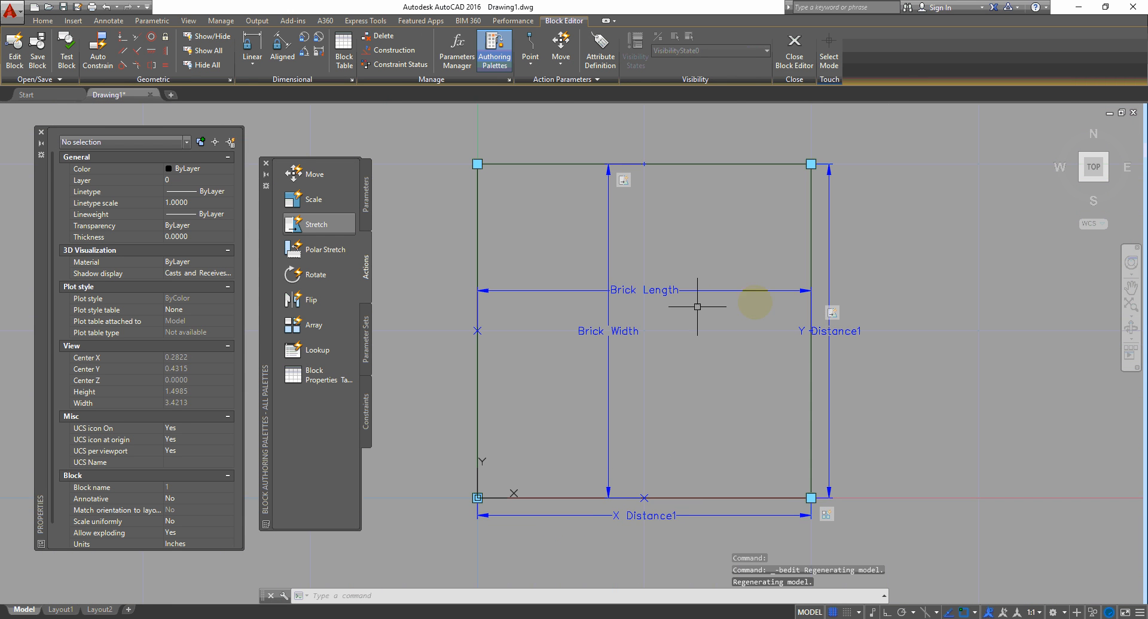
click(687, 346)
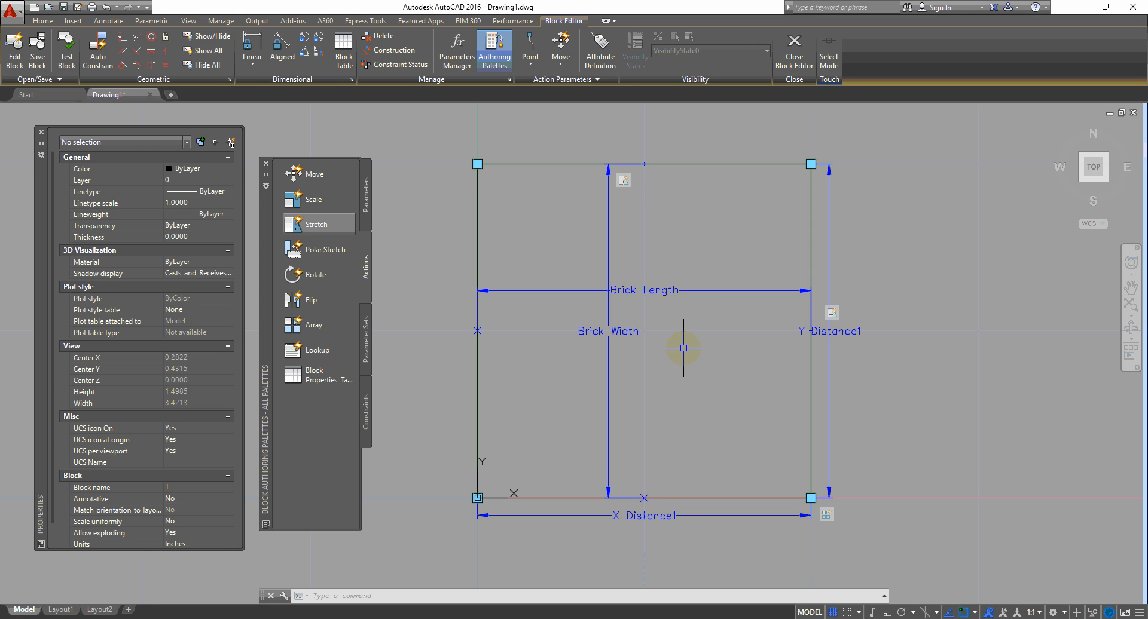
click(701, 384)
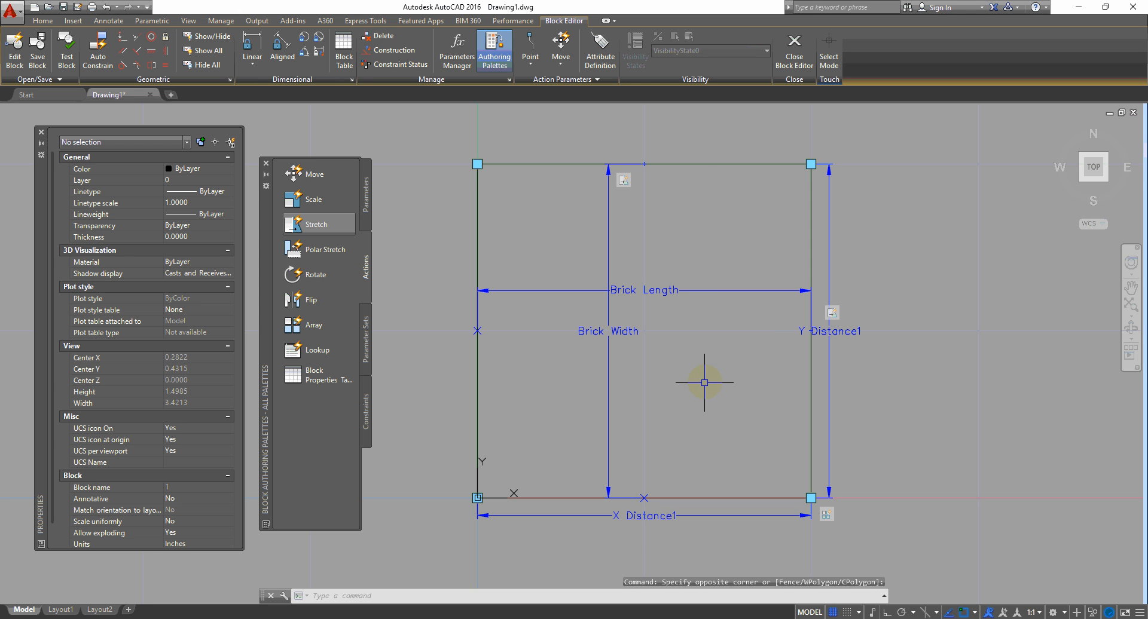
Step: Switch the Block Authoring Palettes between Parameters and Actions, ending on Parameters
click(362, 191)
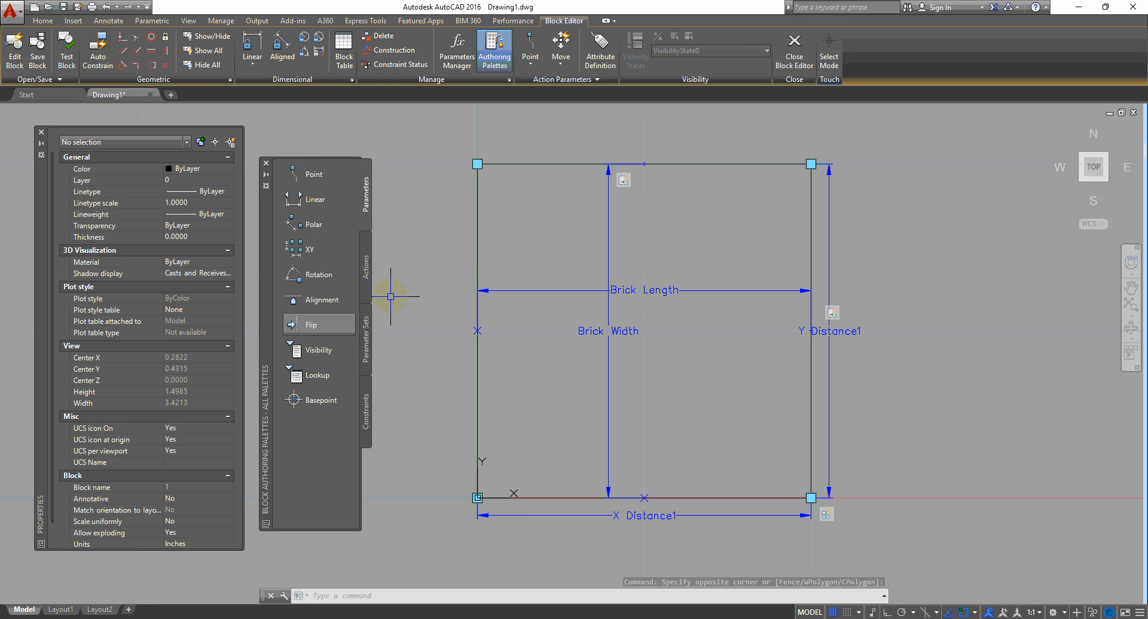
click(366, 280)
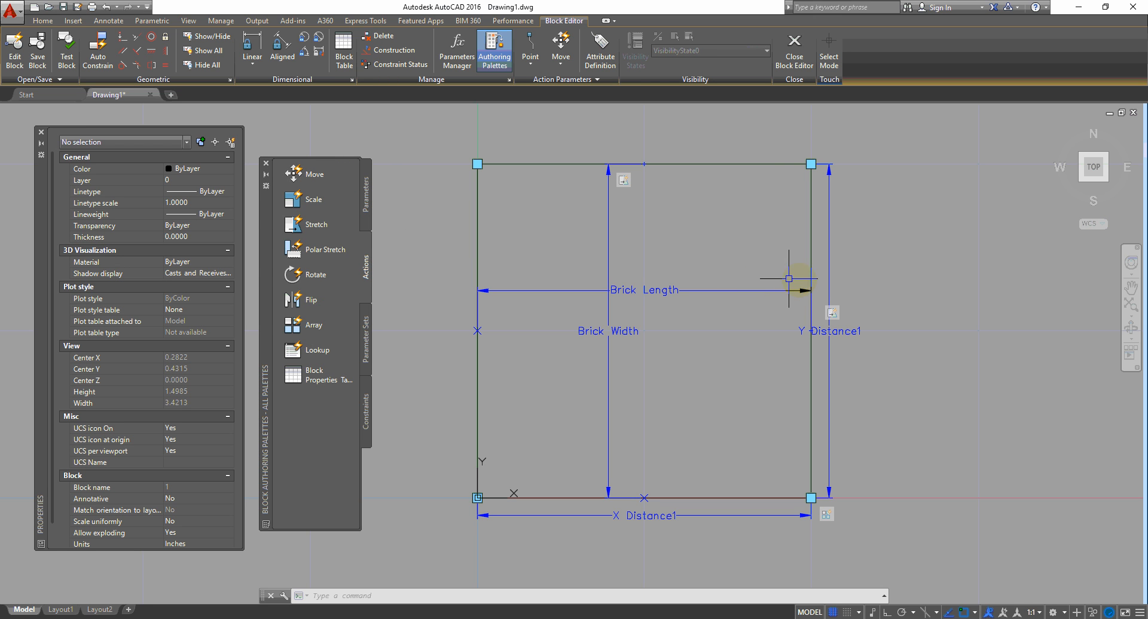
click(656, 413)
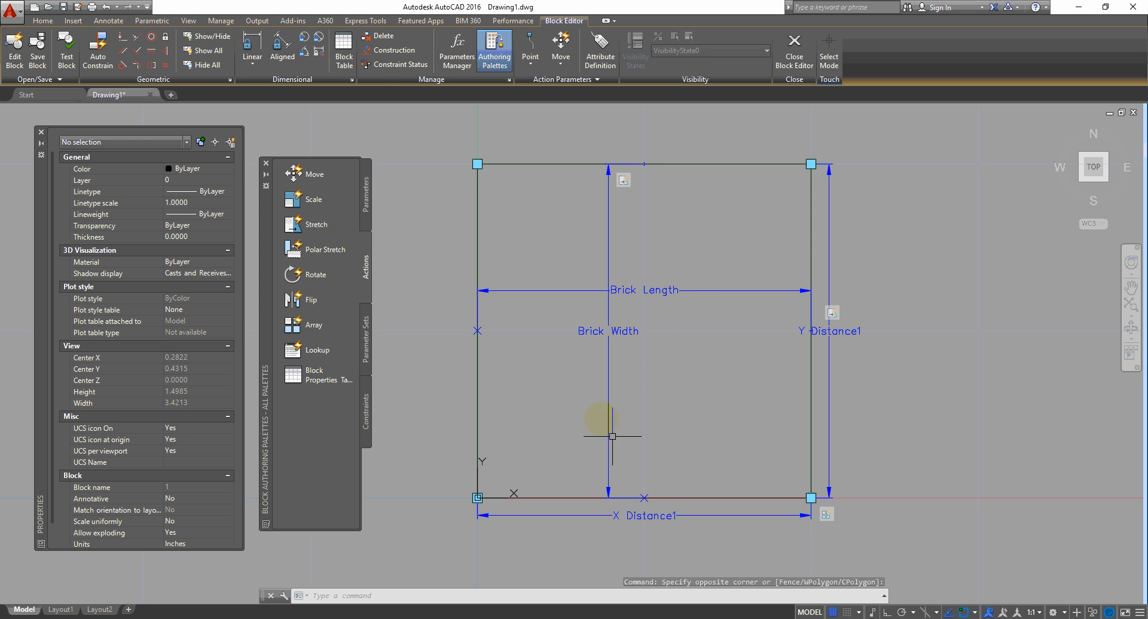
click(364, 201)
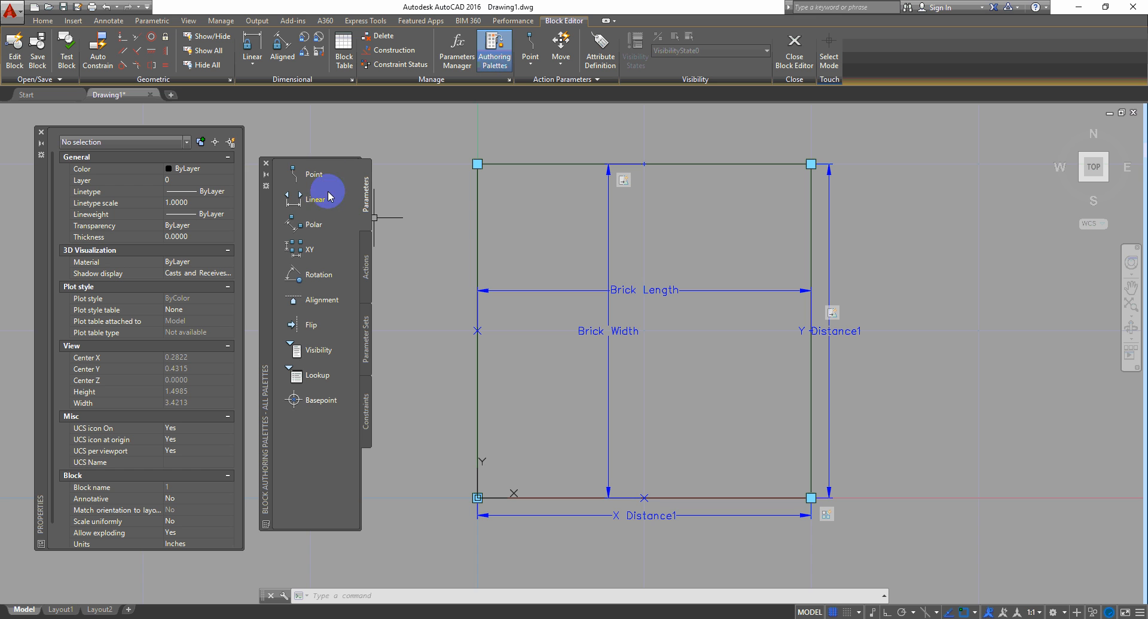